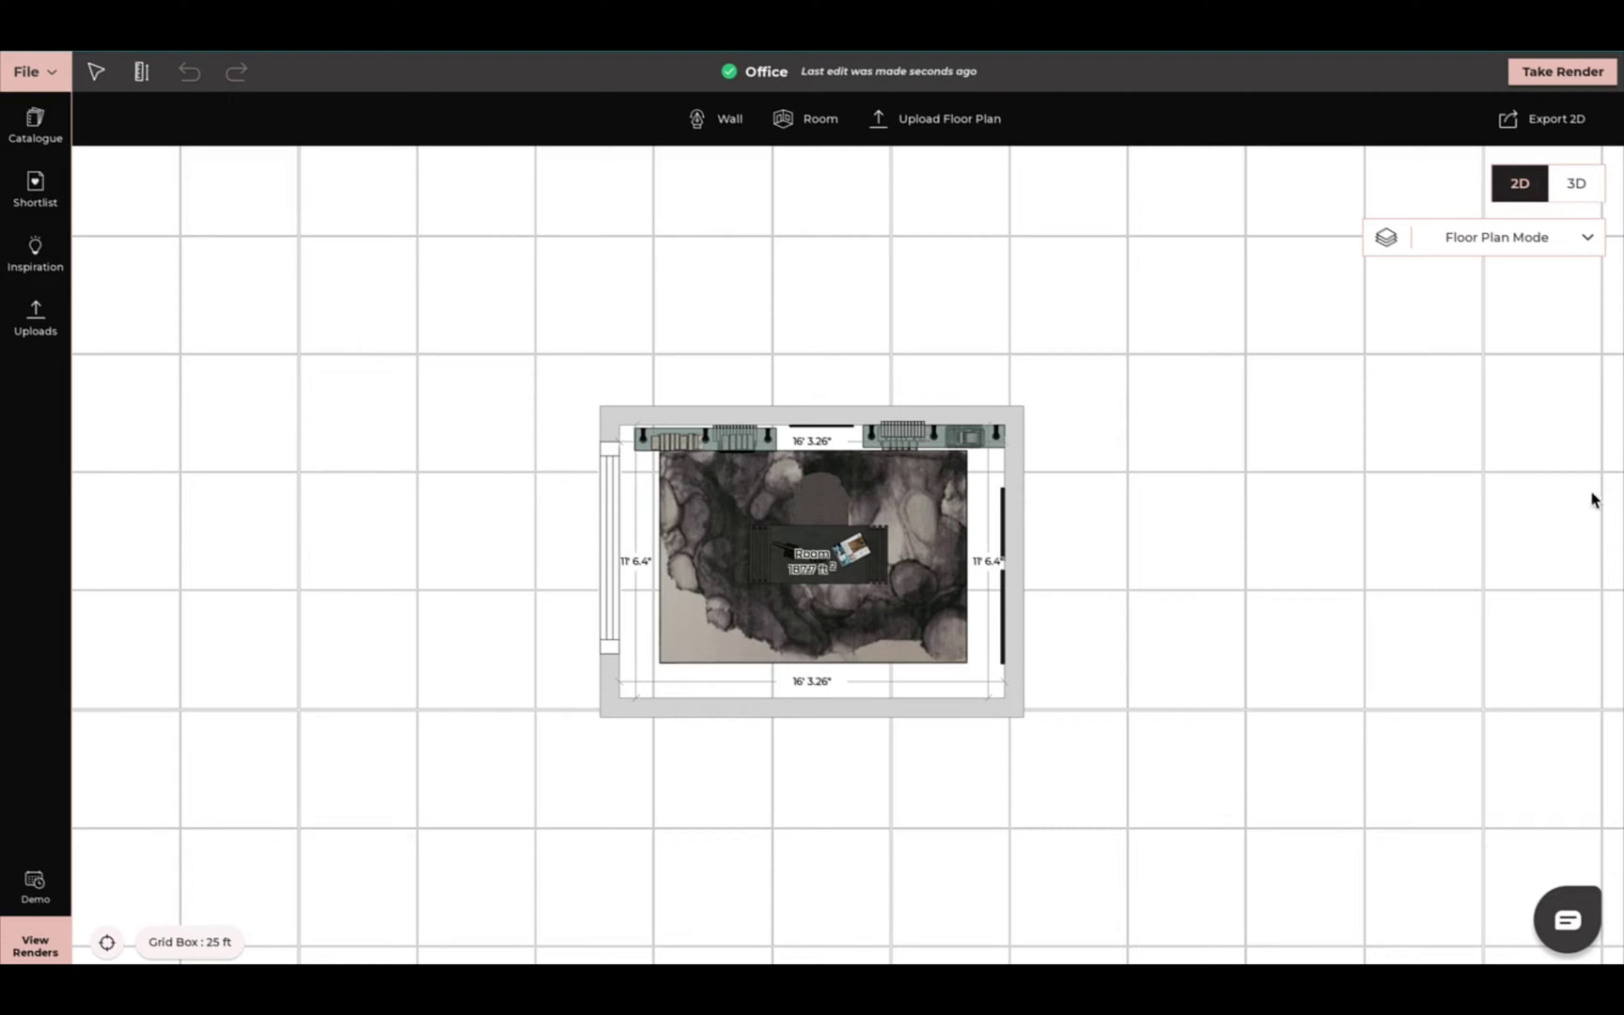
# Switch the loaded Office floor plan into the Export 2D view.
pyautogui.click(1534, 136)
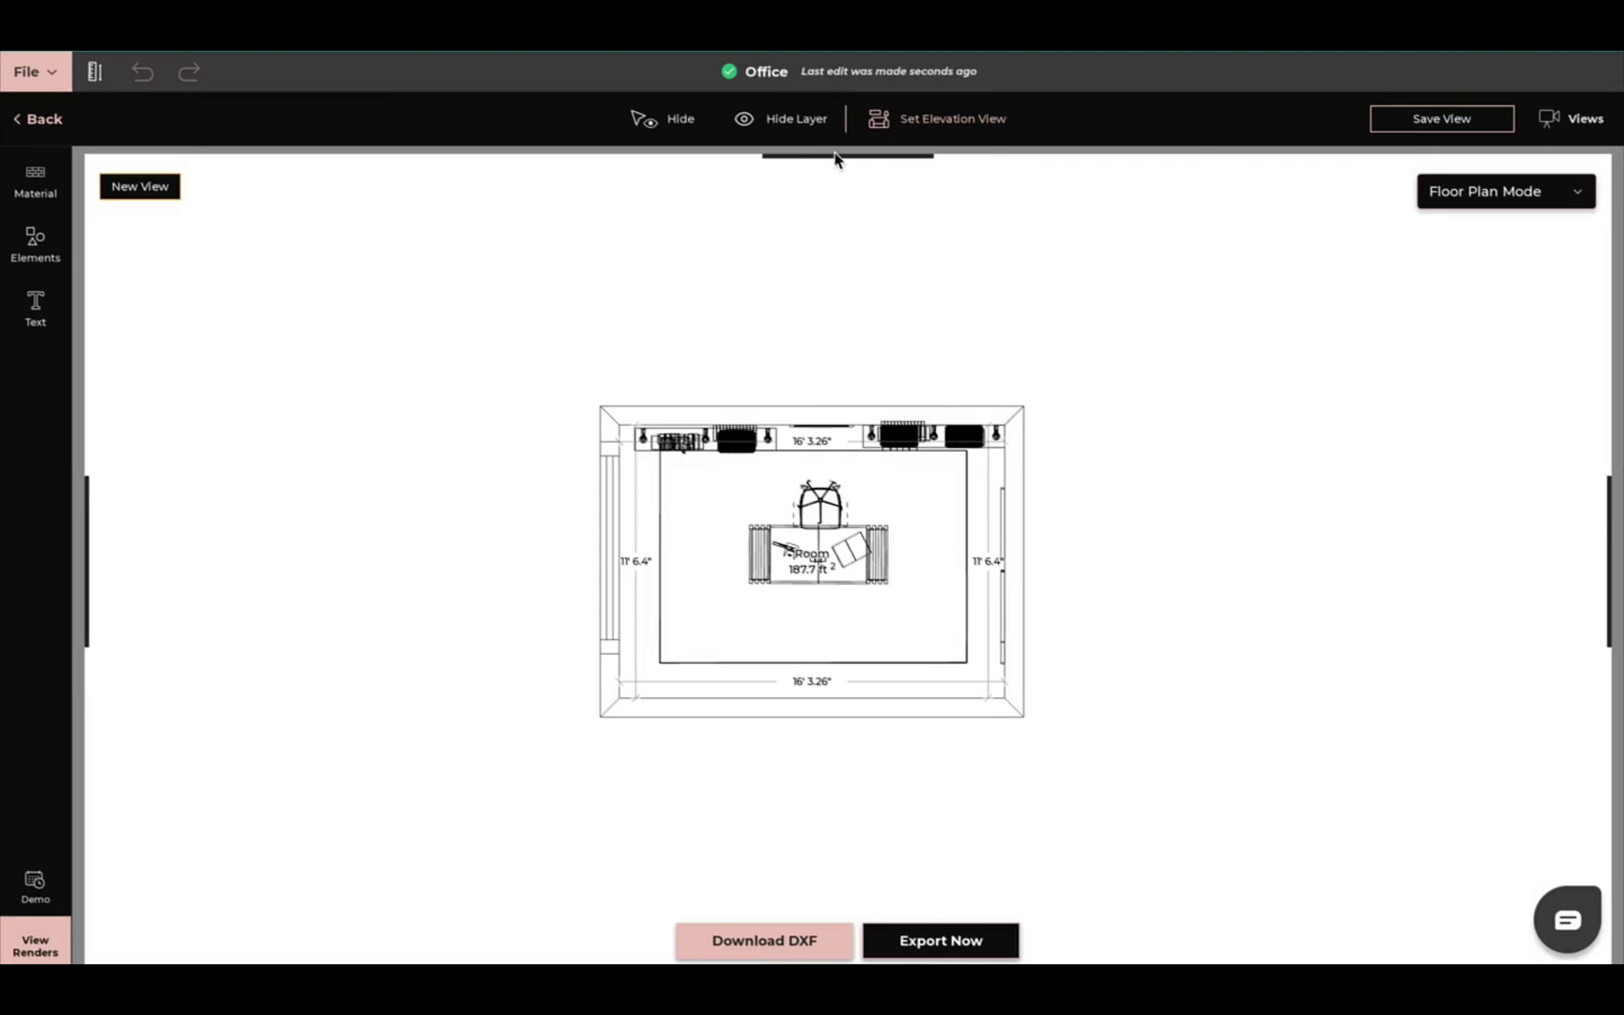
# Shrink and narrow the export sheet, then restore it to full height.
pyautogui.moveTo(841, 160); pyautogui.dragTo(848, 298)
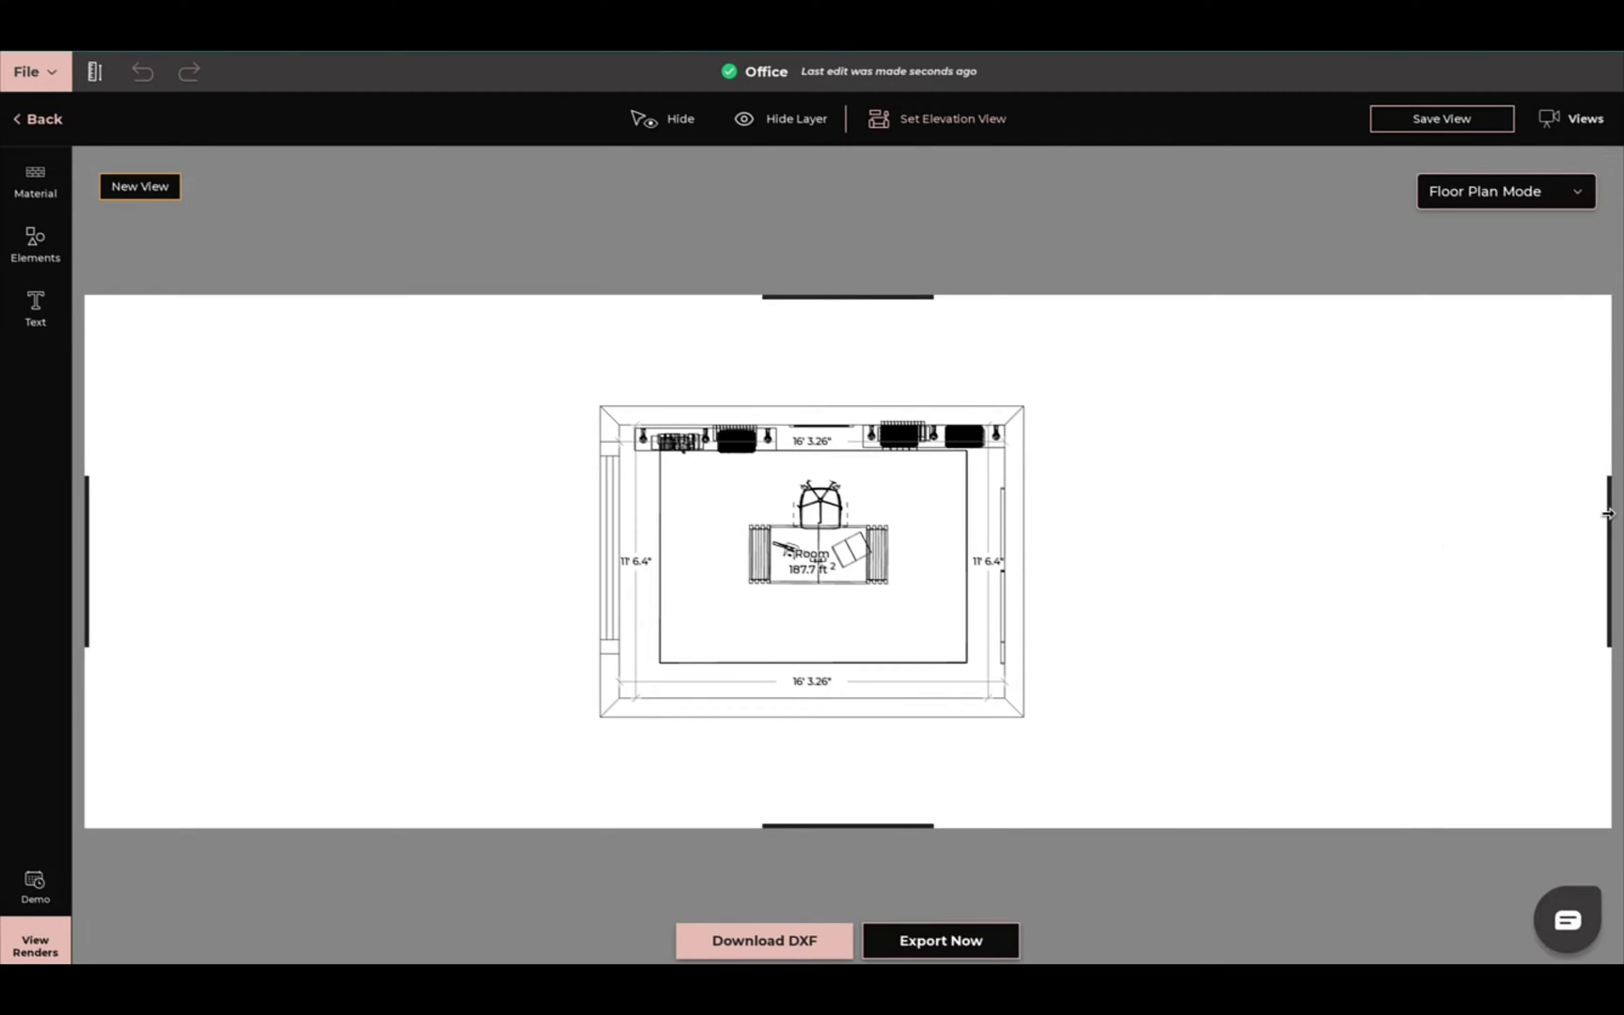
pyautogui.moveTo(1609, 518); pyautogui.dragTo(1607, 559)
pyautogui.moveTo(832, 304); pyautogui.dragTo(857, 143)
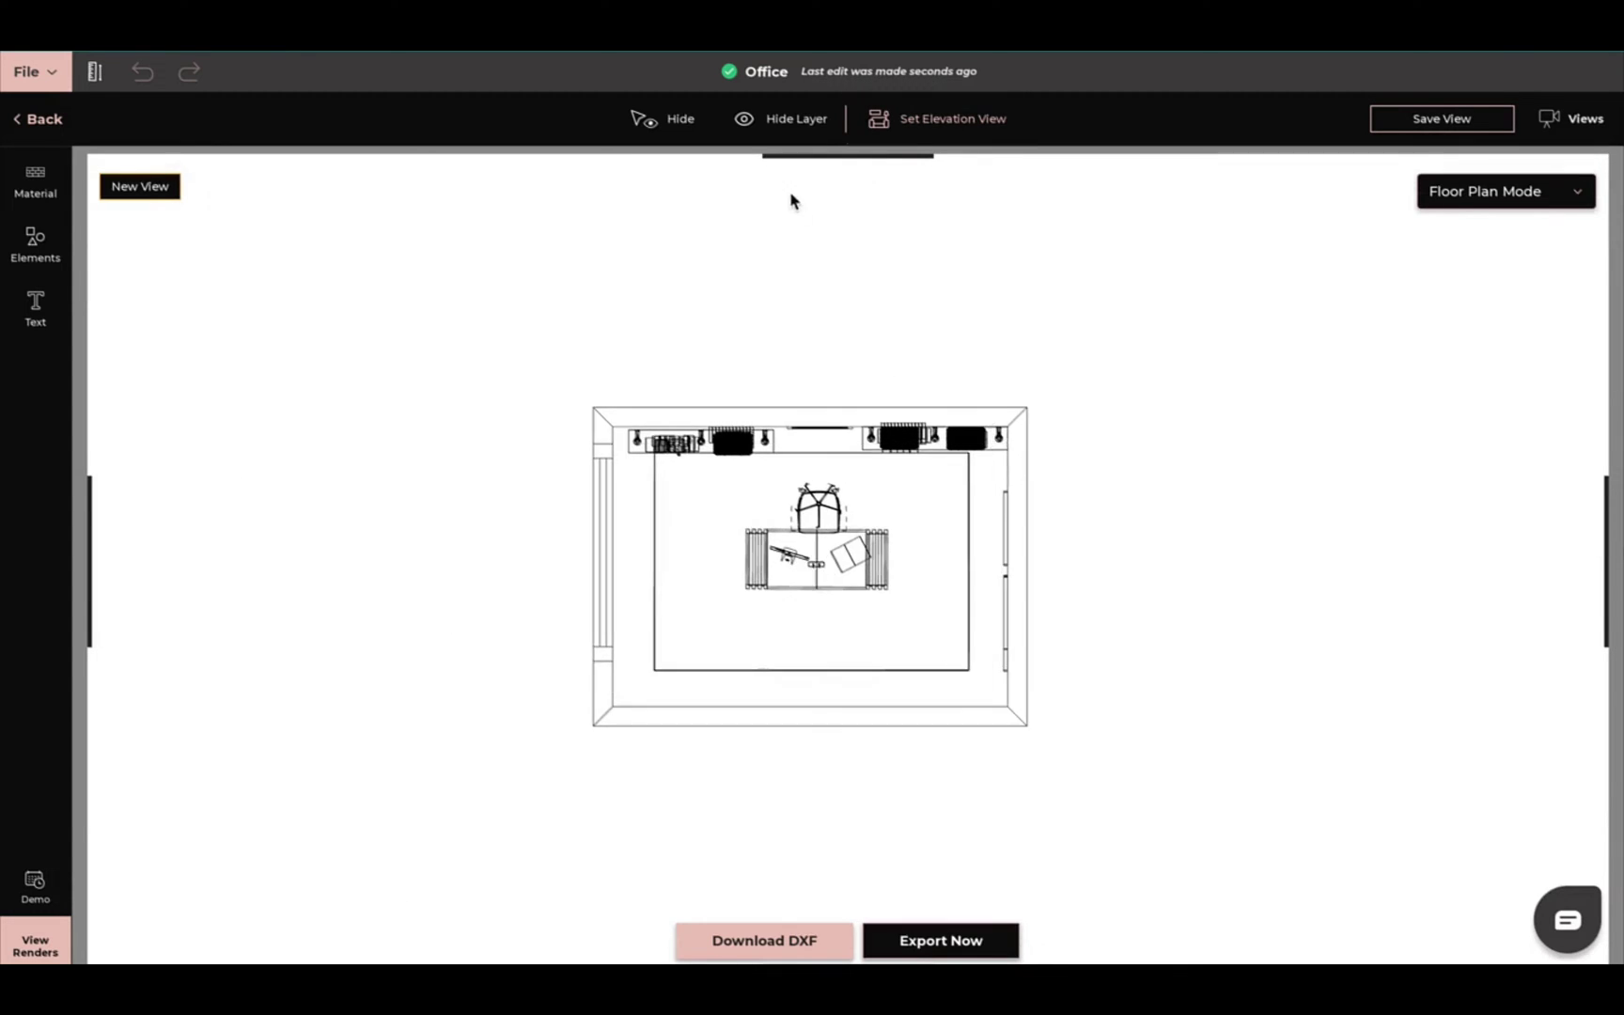
# Zoom in on the floor plan and reposition it within the sheet.
pyautogui.scroll(2, 846, 317)
pyautogui.scroll(3, 846, 319)
pyautogui.moveTo(850, 622); pyautogui.dragTo(849, 523)
pyautogui.scroll(3, 848, 523)
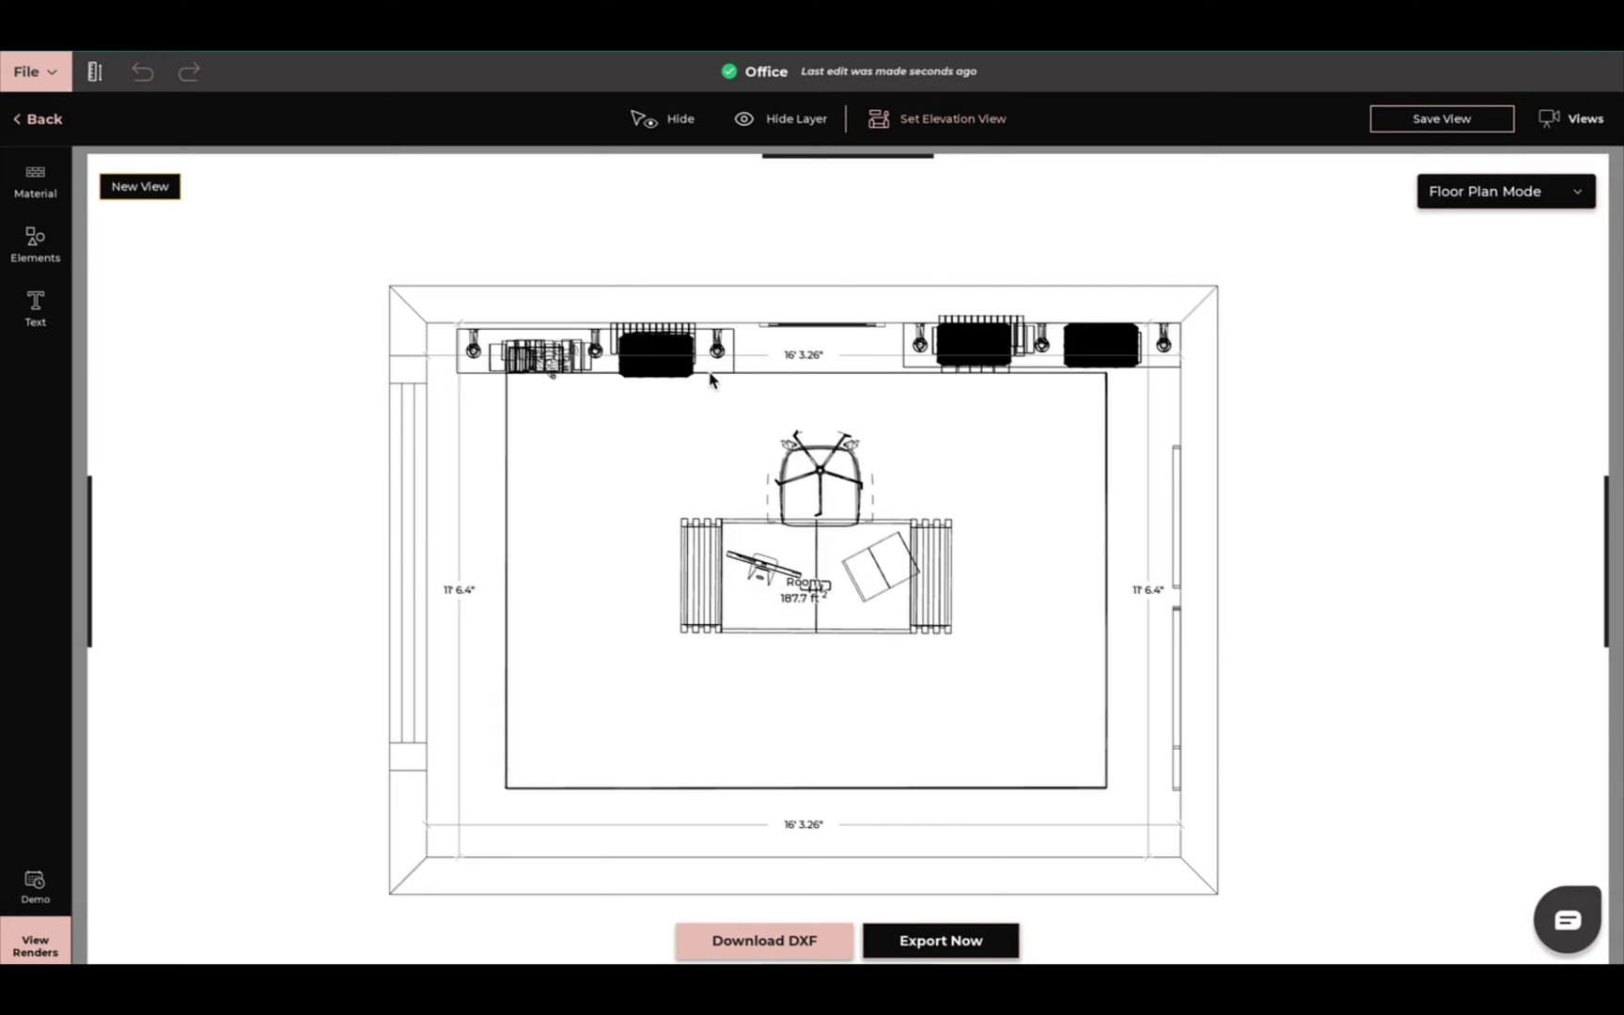
# Enter hide mode, hide the room floor and desk chair, then unhide both.
pyautogui.click(658, 132)
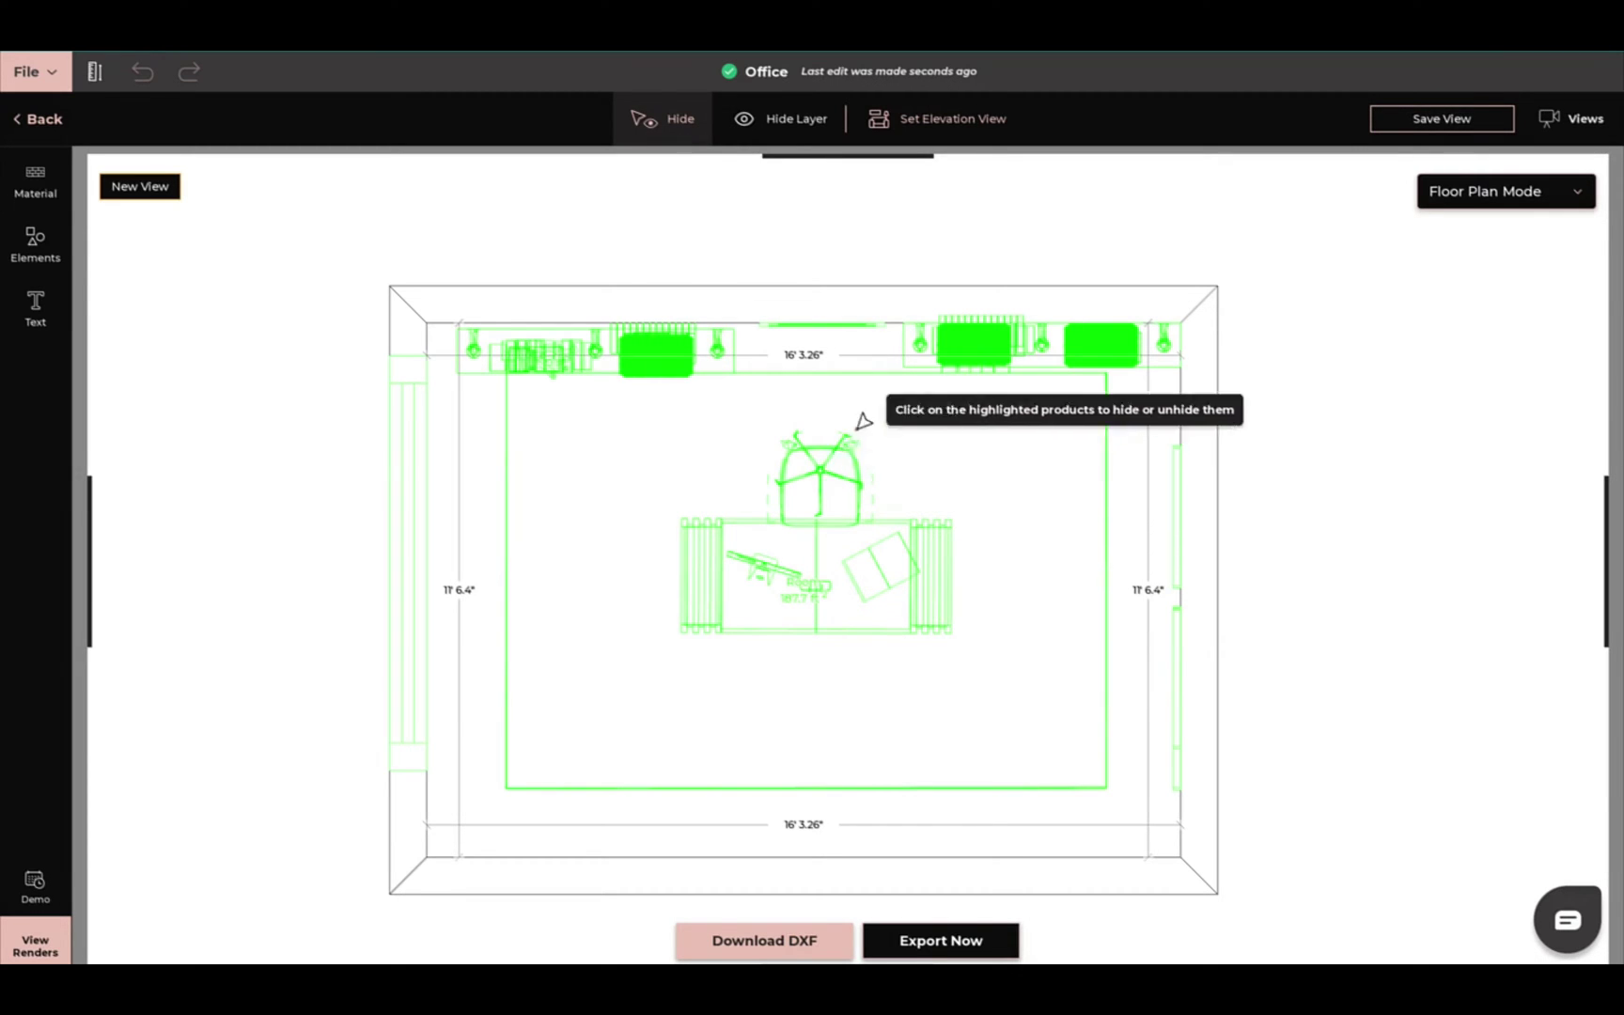
pyautogui.click(842, 462)
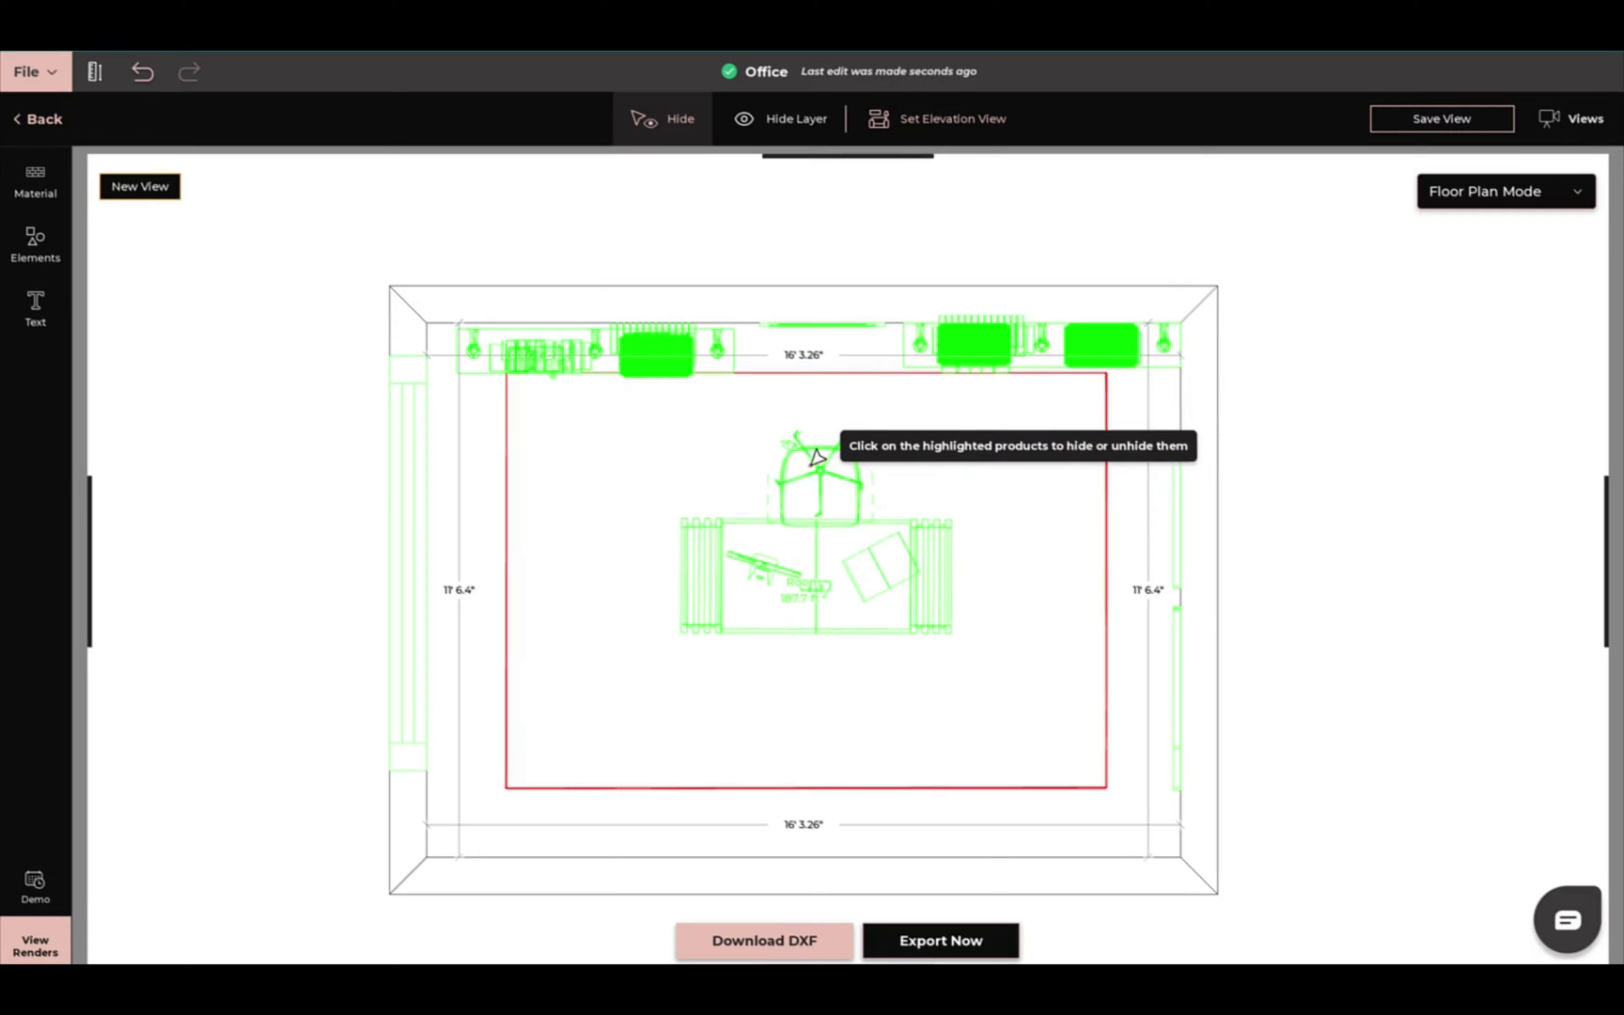
pyautogui.click(825, 460)
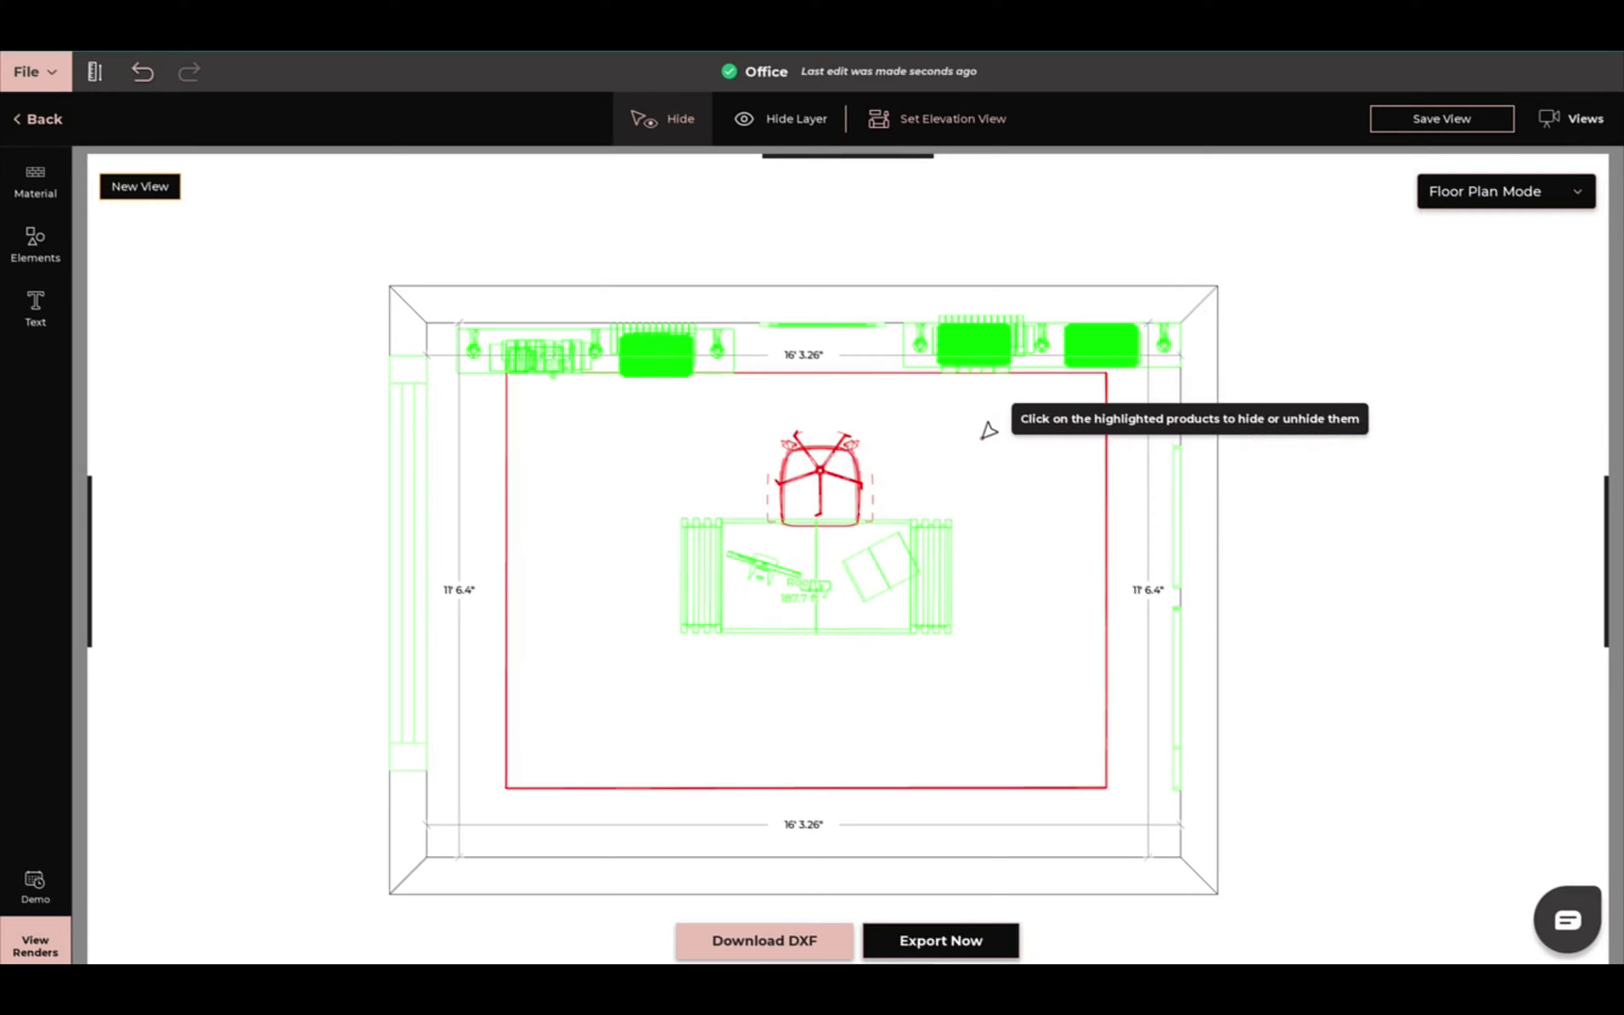
pyautogui.click(988, 430)
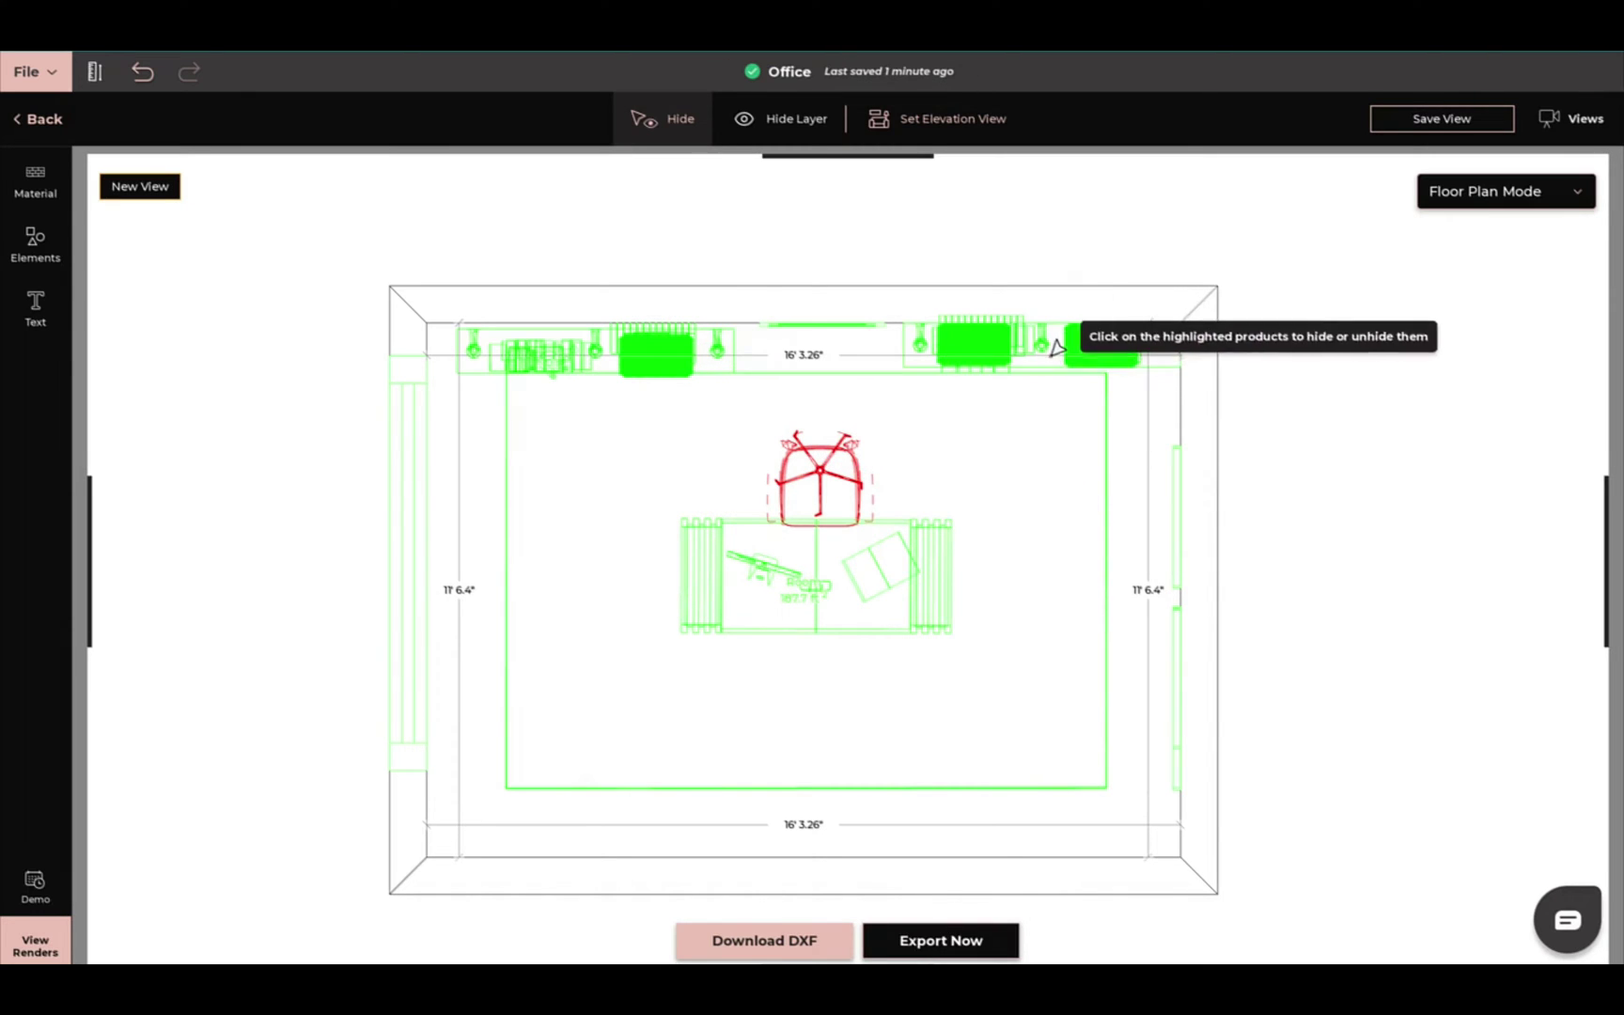
pyautogui.click(827, 464)
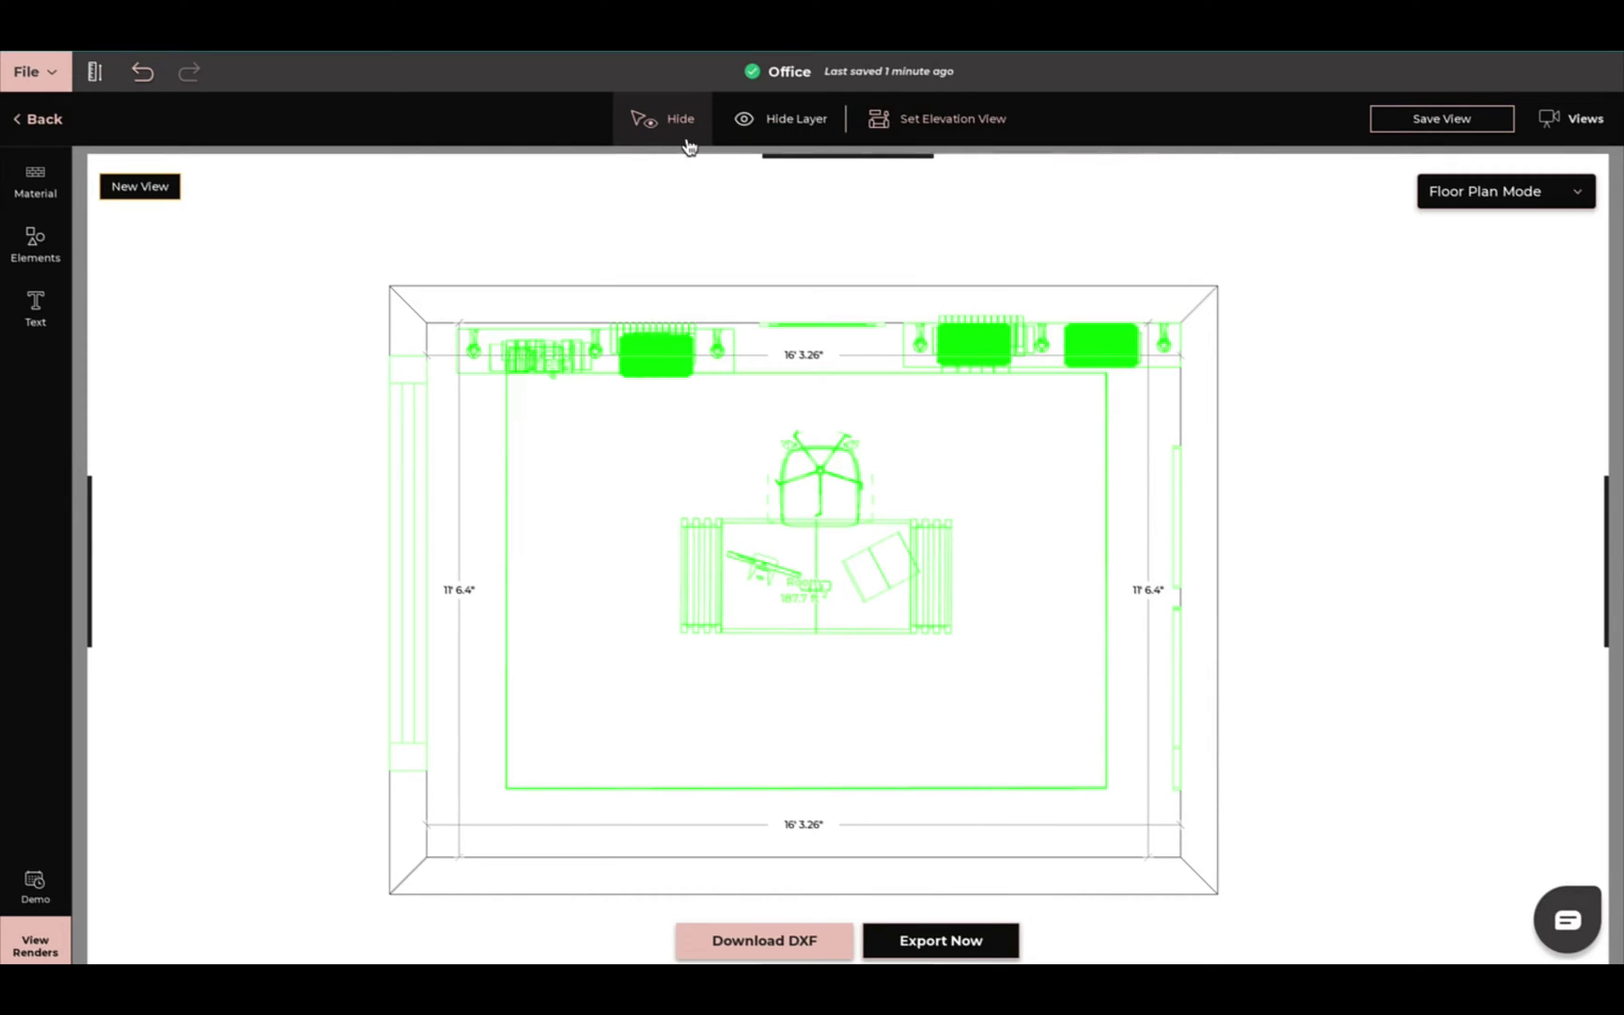
# Hide the furniture, room title, ruler and dimension labels from the plan.
pyautogui.click(792, 136)
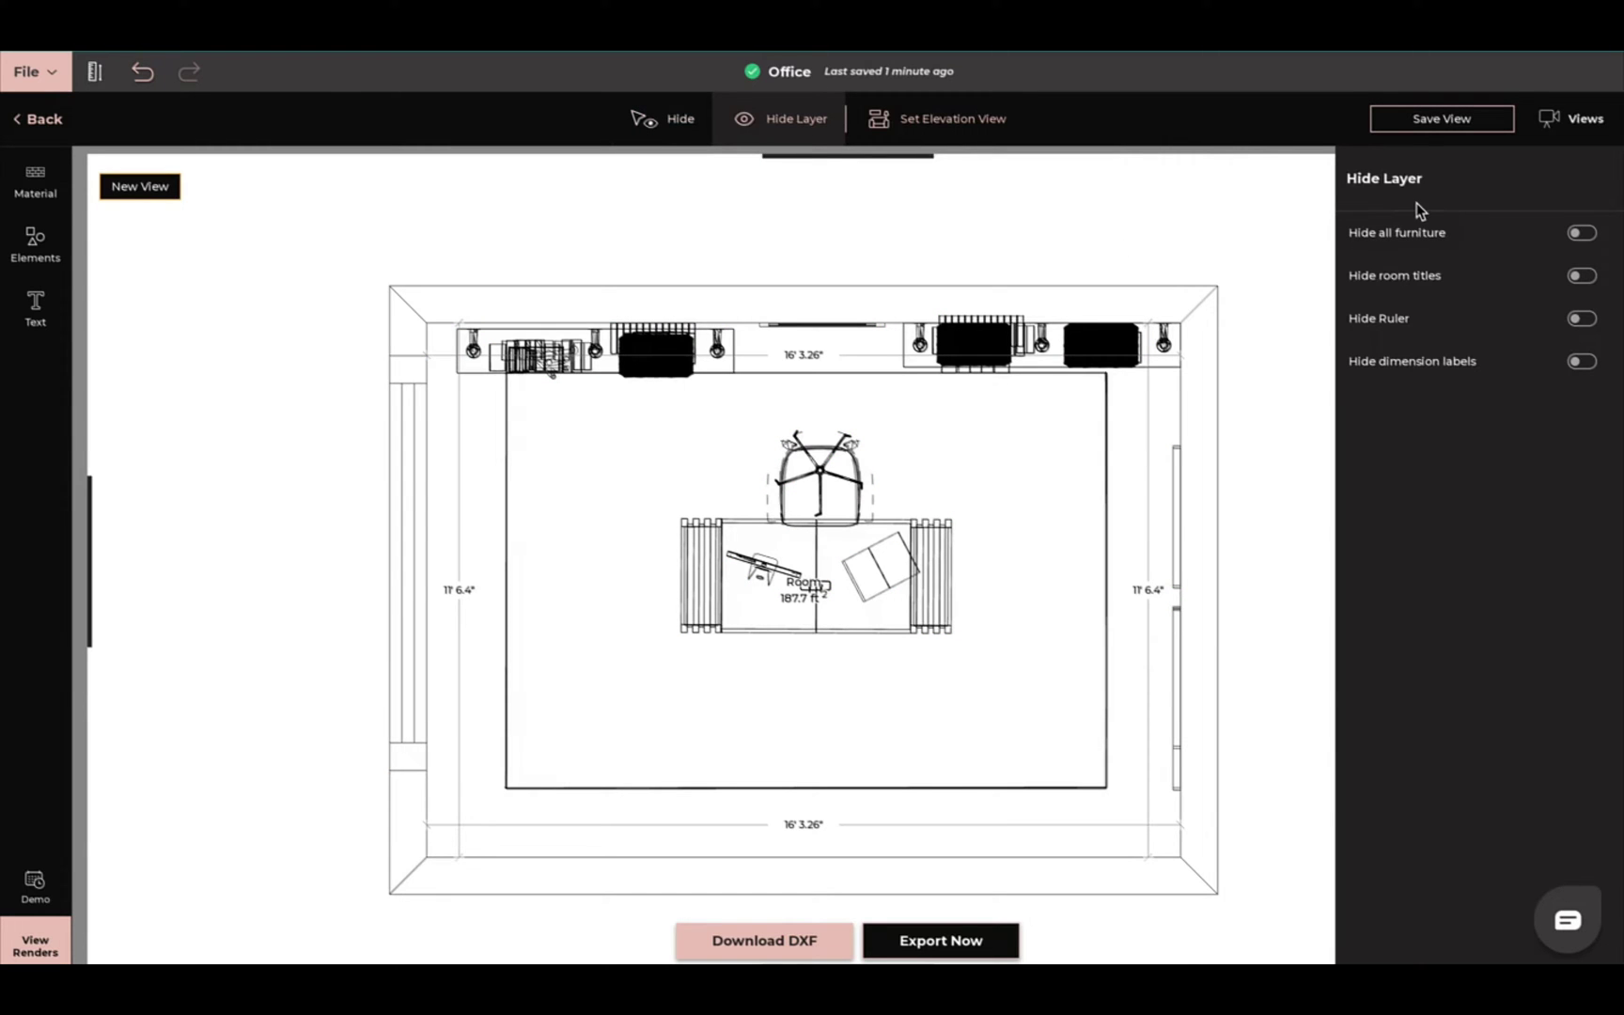
pyautogui.click(1581, 233)
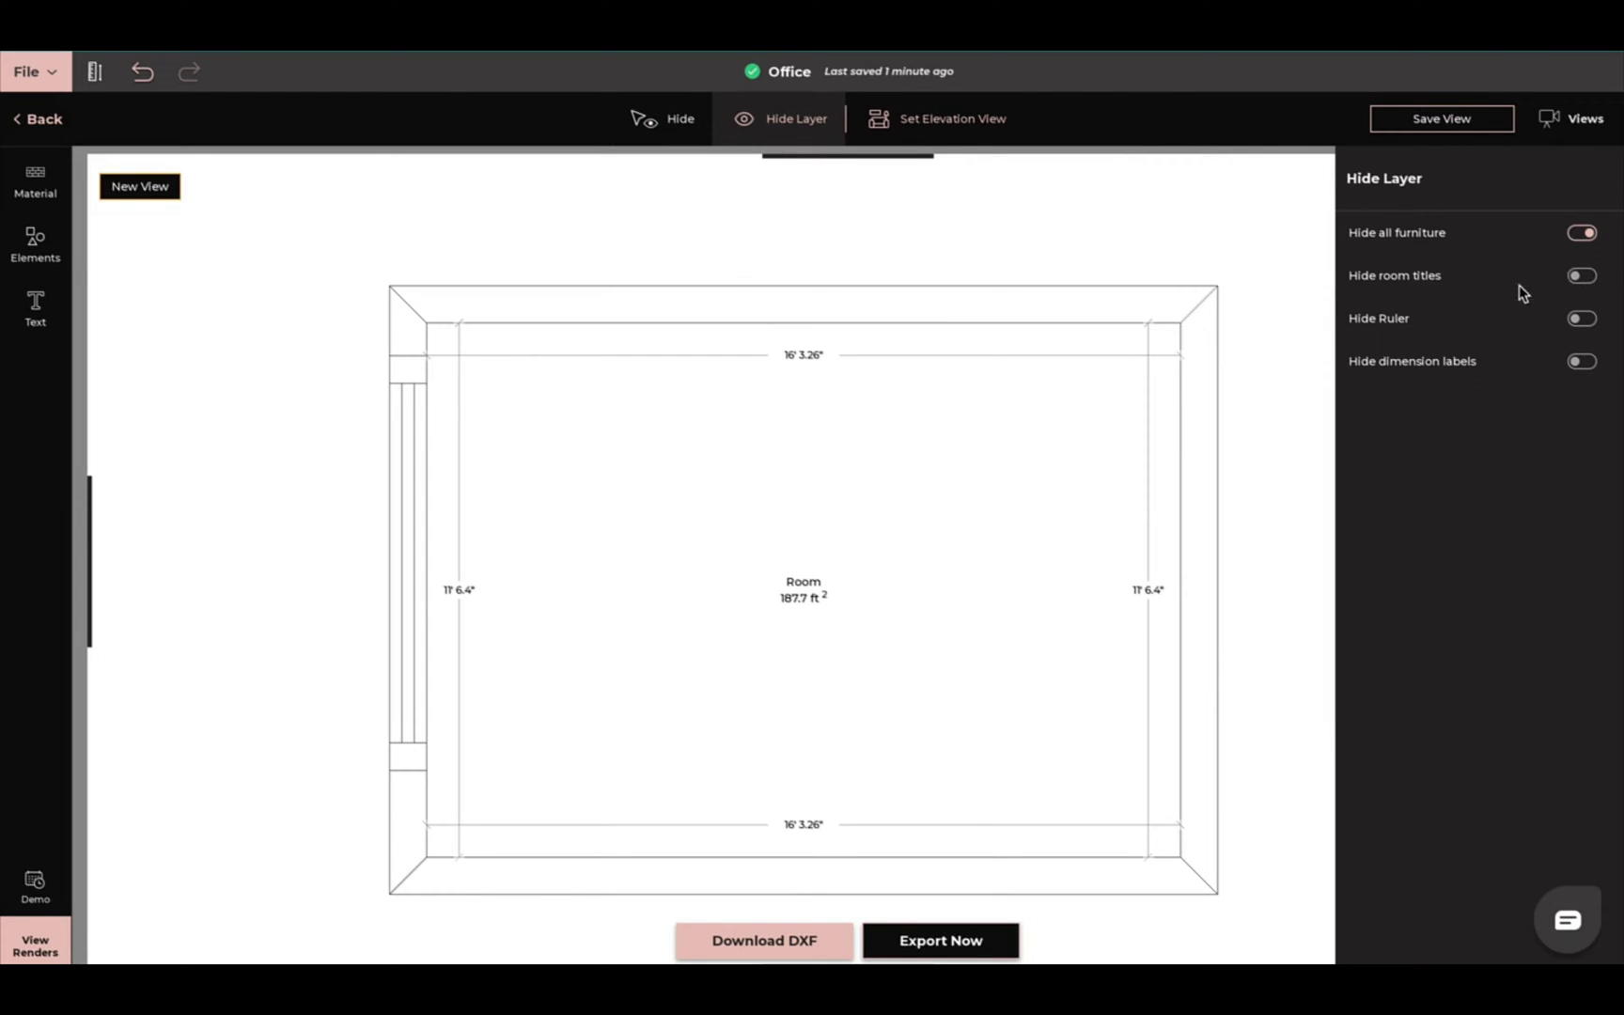
pyautogui.click(1582, 276)
pyautogui.click(1584, 320)
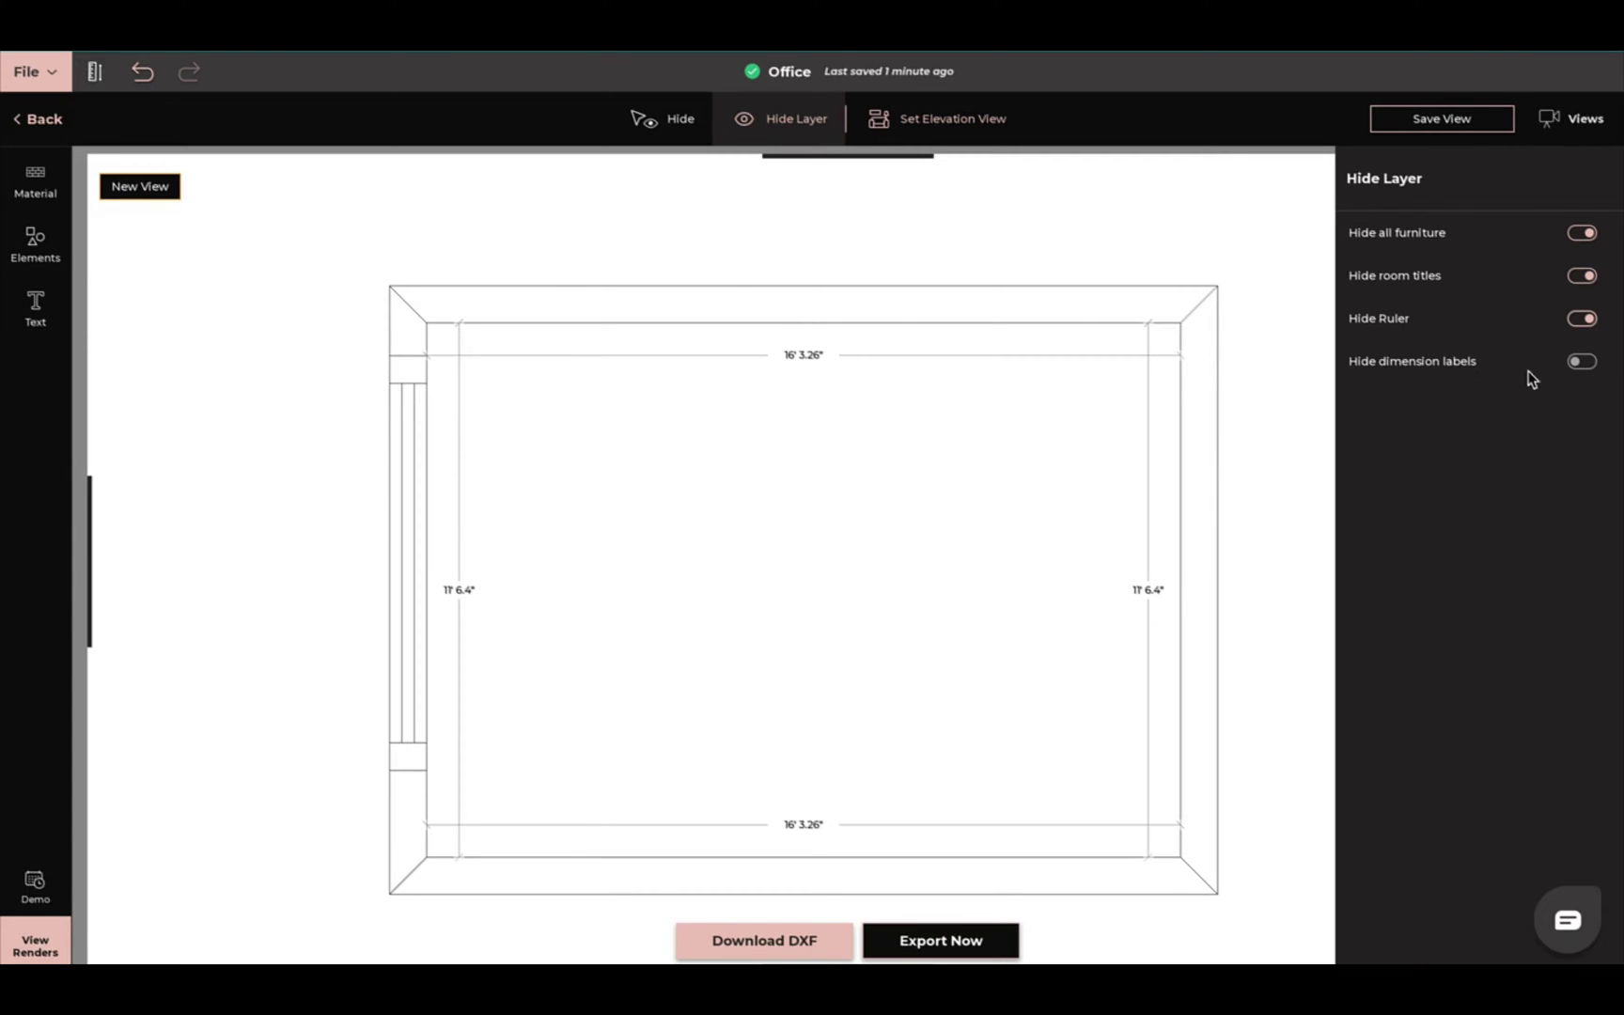
pyautogui.click(1598, 372)
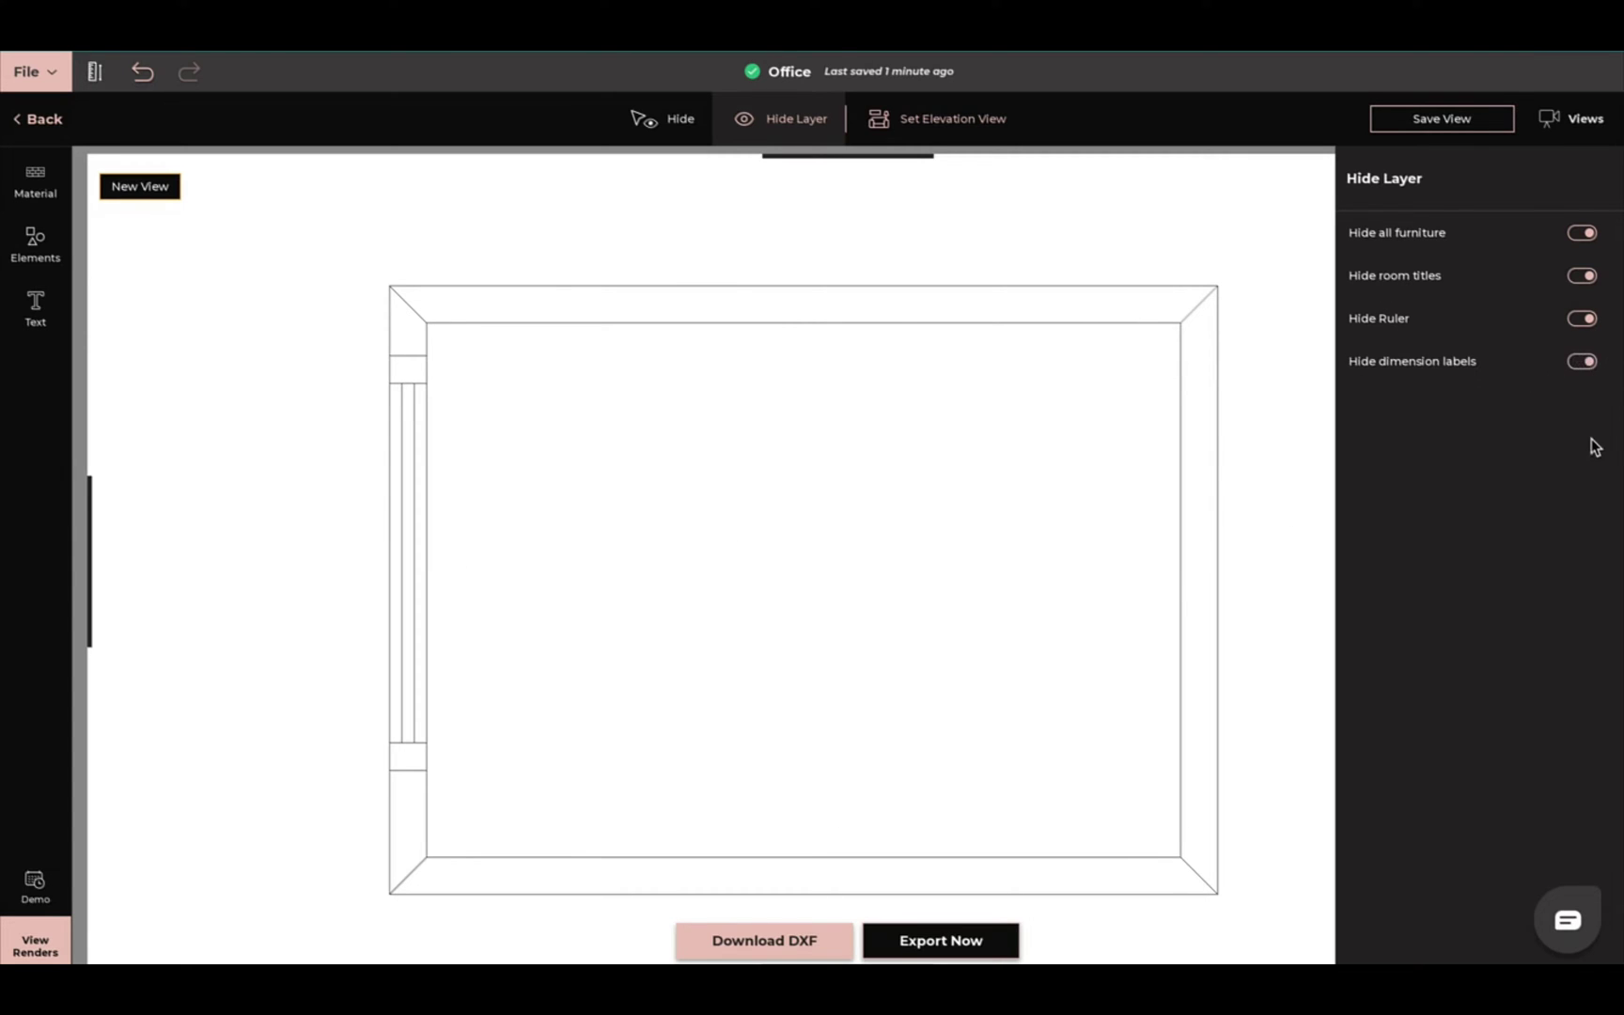
# Show the dimension labels, ruler, room title and furniture again, then close Hide Layer.
pyautogui.click(1580, 364)
pyautogui.click(1578, 322)
pyautogui.click(1576, 280)
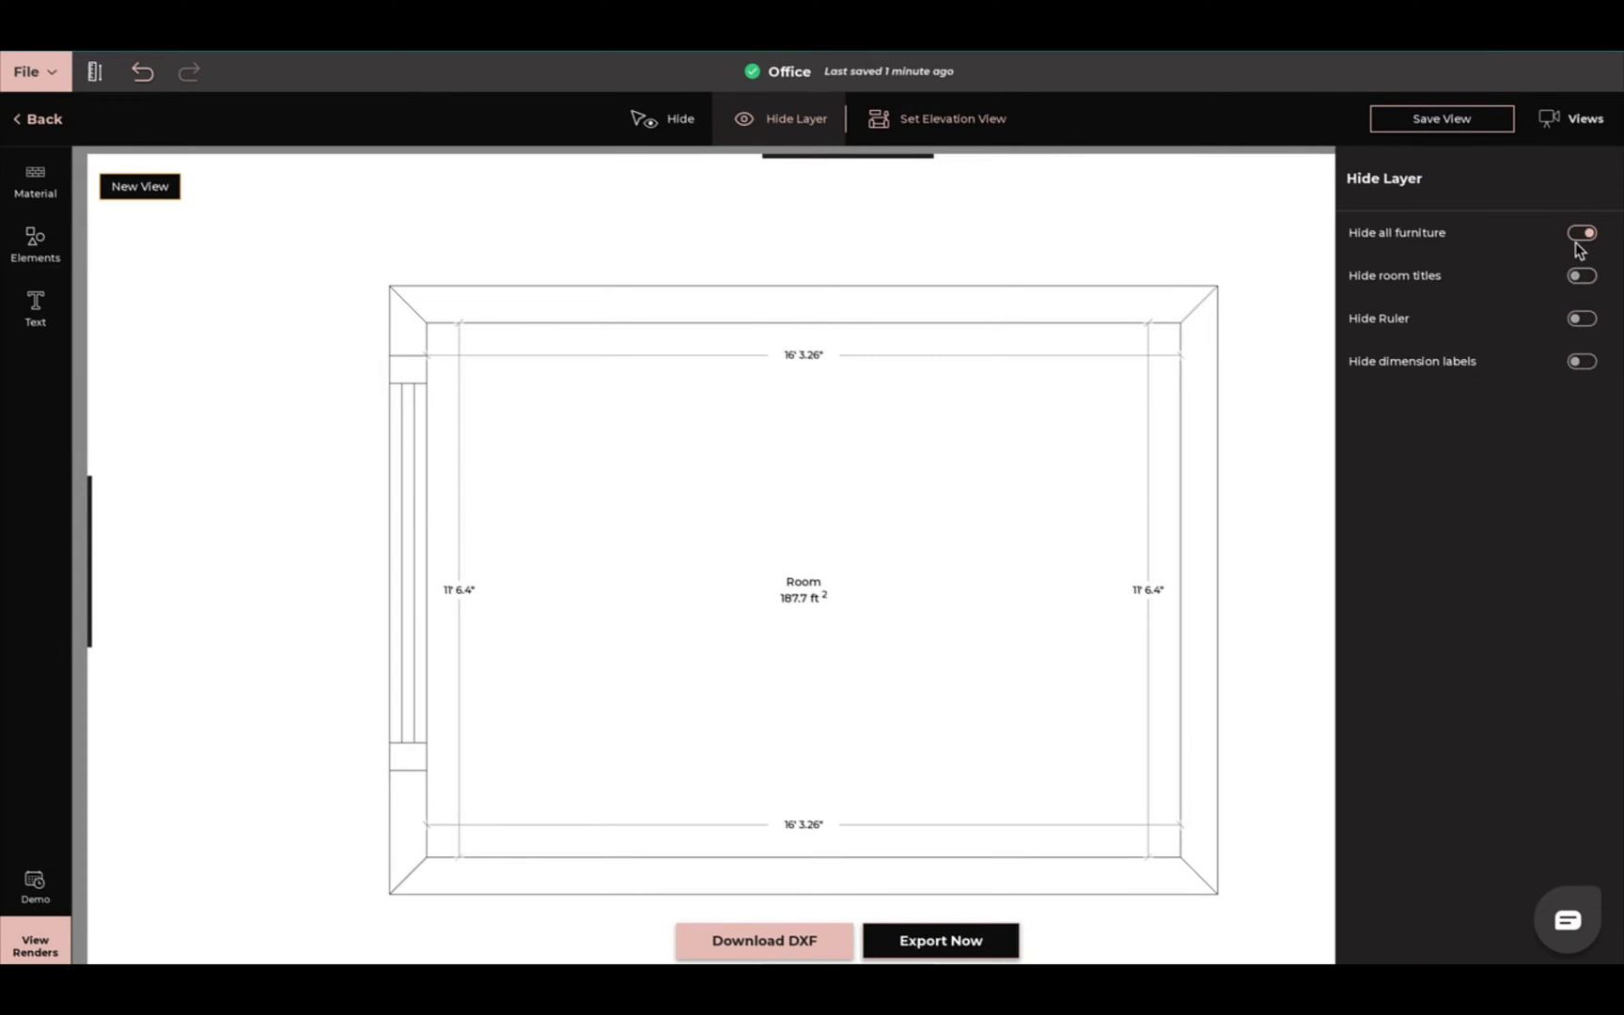
pyautogui.click(1579, 235)
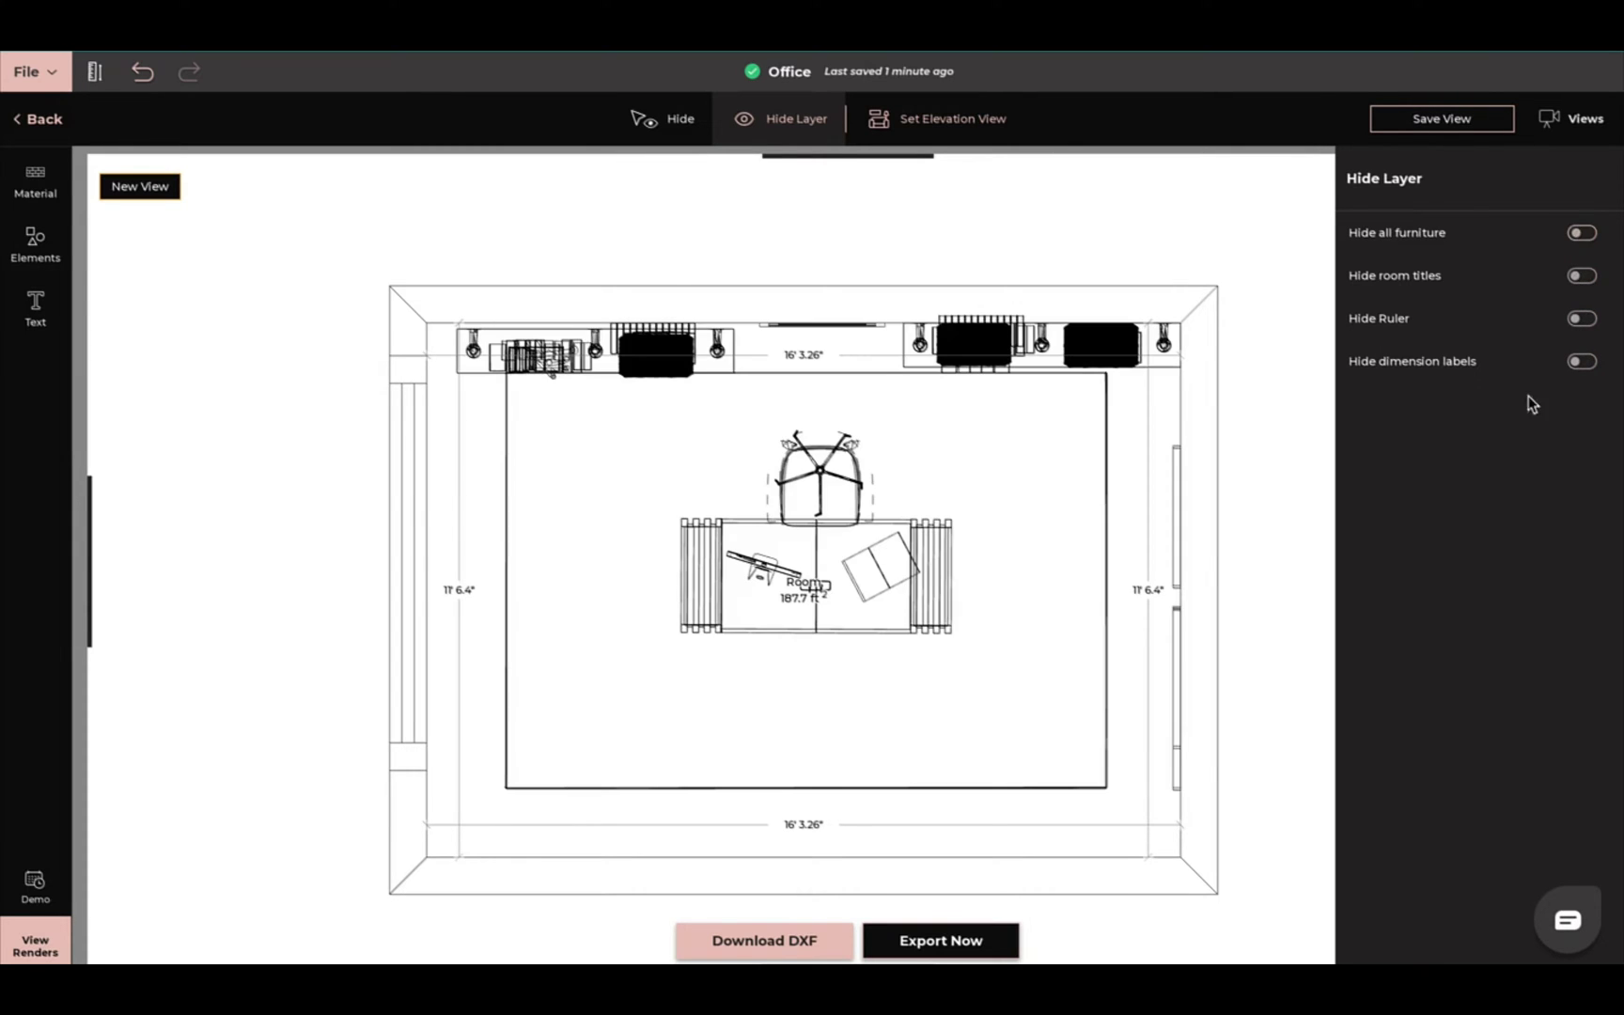
pyautogui.click(1202, 615)
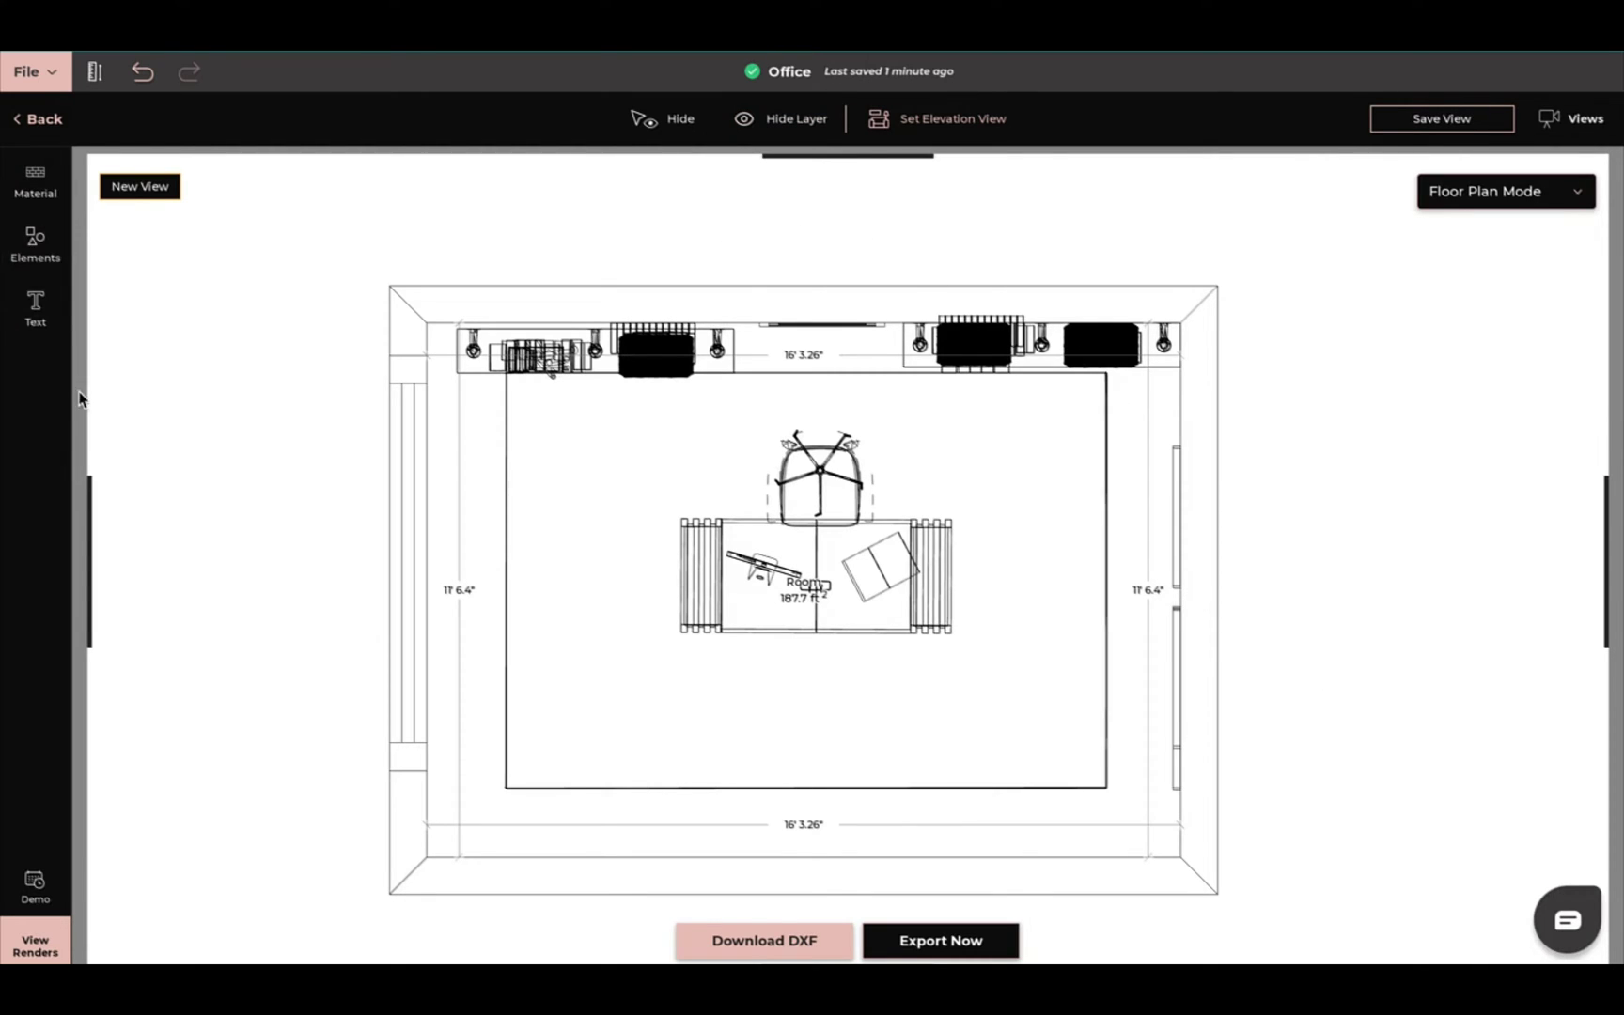
# Preview the Brick Wall and Steel Wall materials, then set the walls back to Concrete Wall.
pyautogui.click(38, 199)
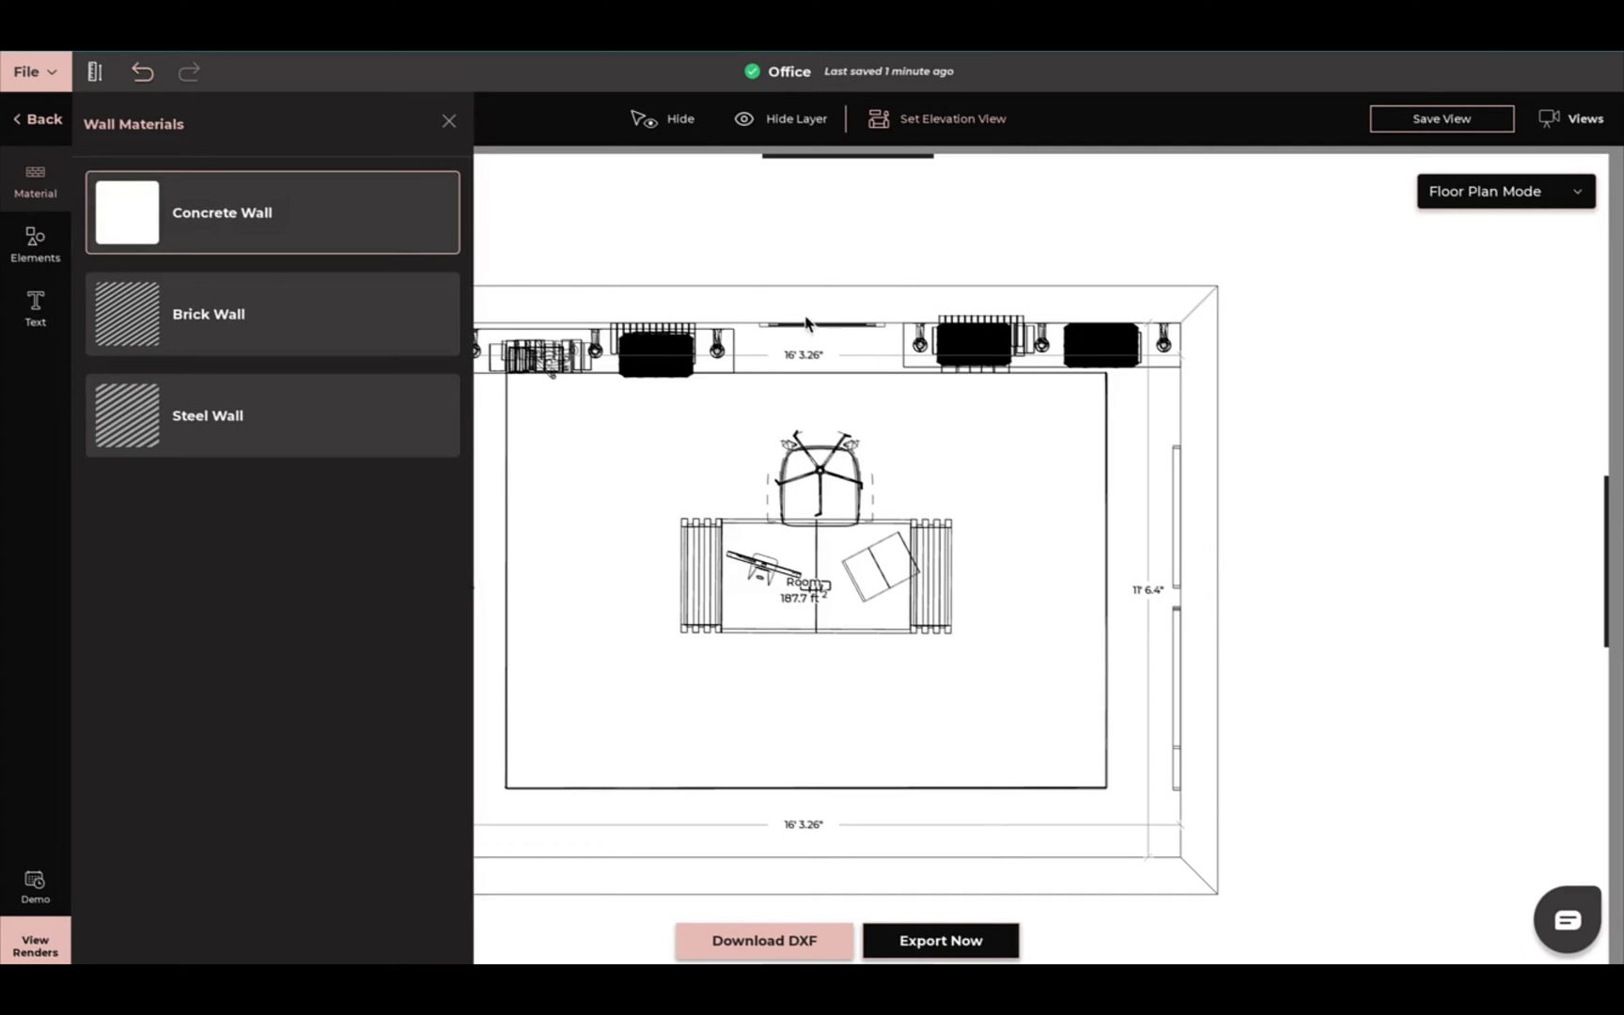
pyautogui.click(297, 317)
pyautogui.rightClick(646, 447)
pyautogui.click(816, 432)
pyautogui.click(171, 449)
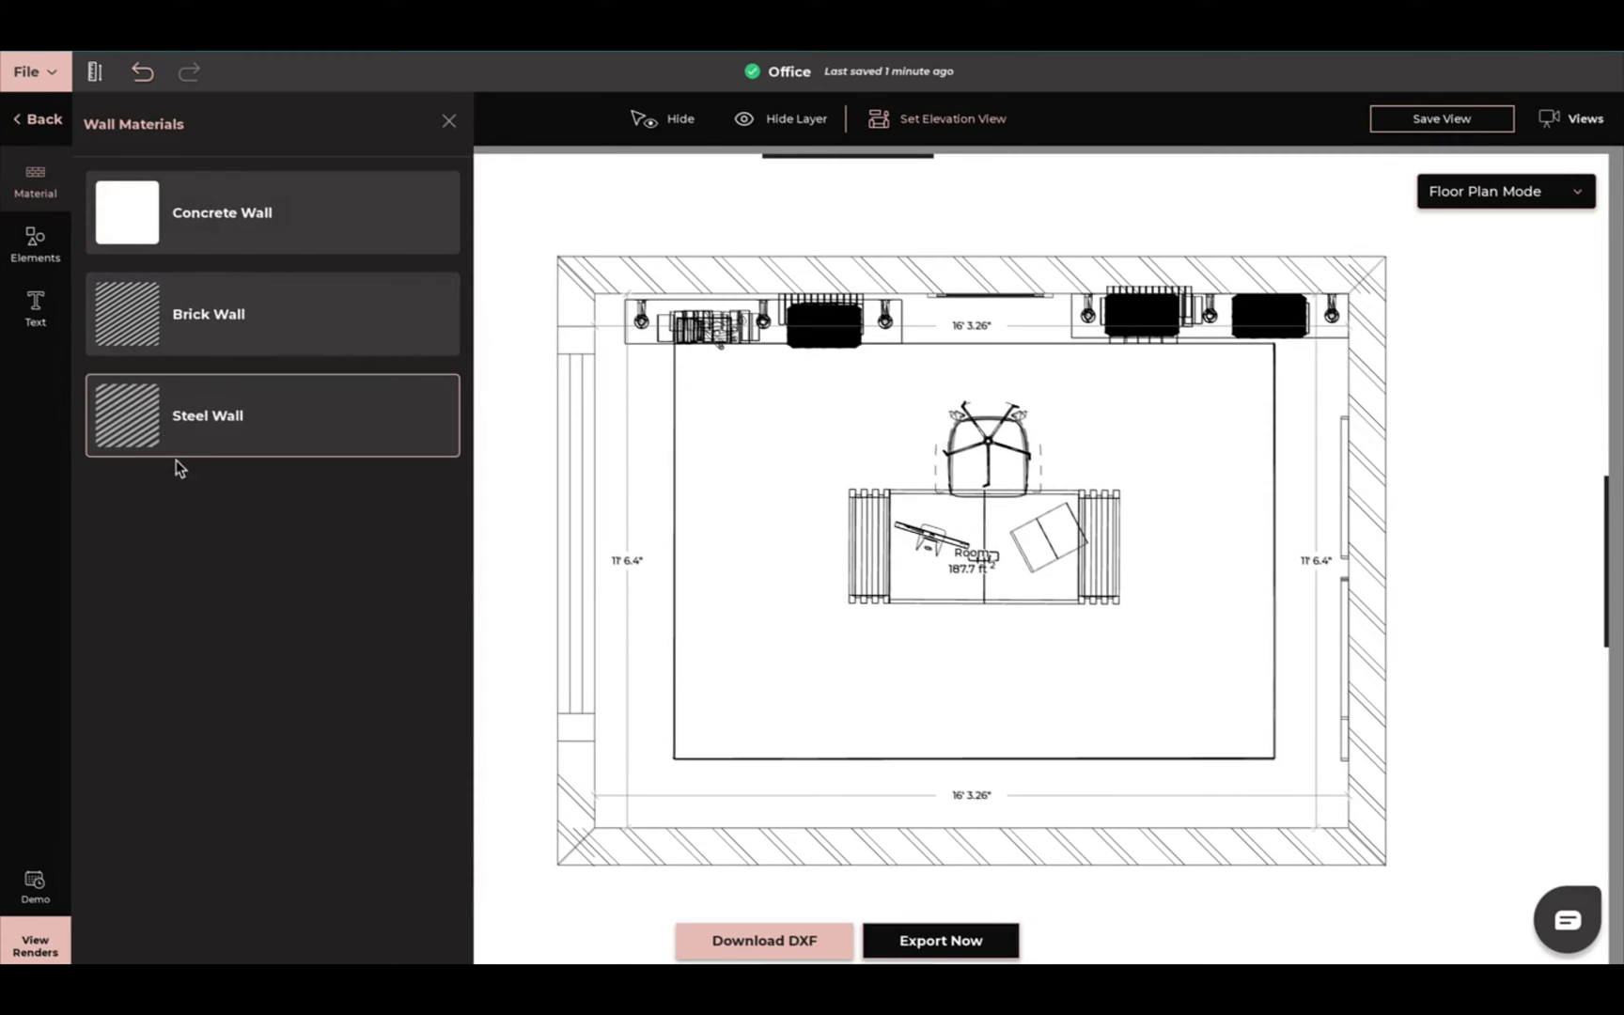
pyautogui.click(215, 235)
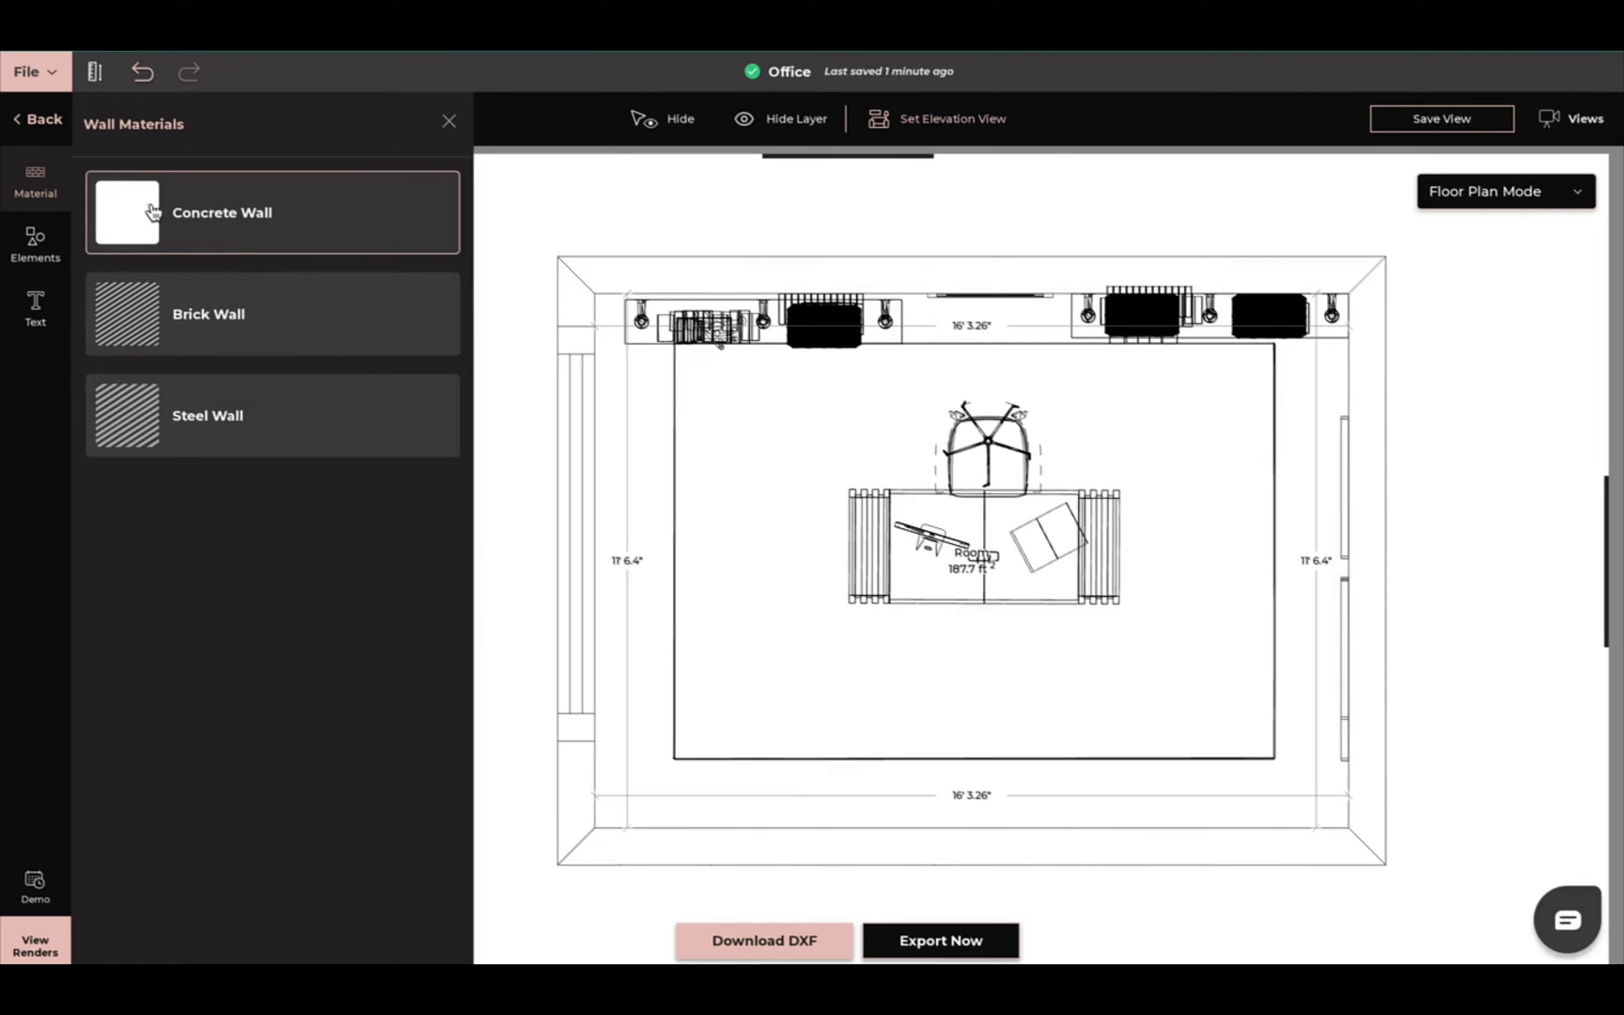
# Place the simple north-arrow compass at the sheet's bottom-right corner.
pyautogui.click(36, 259)
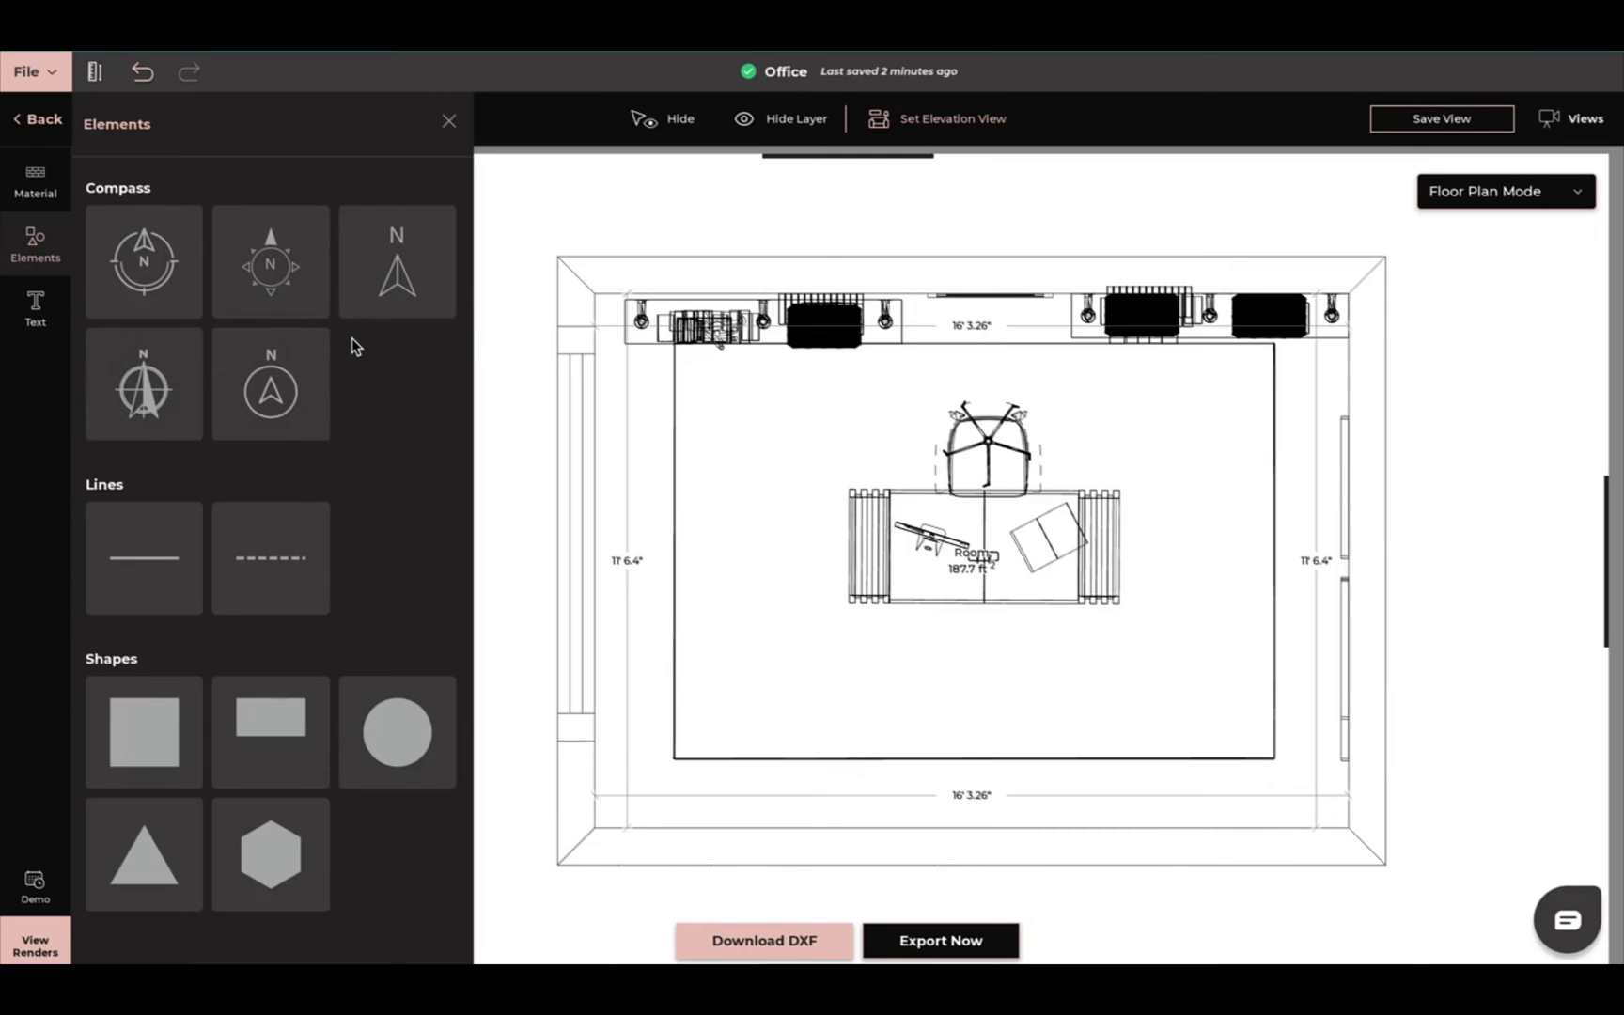
pyautogui.click(414, 268)
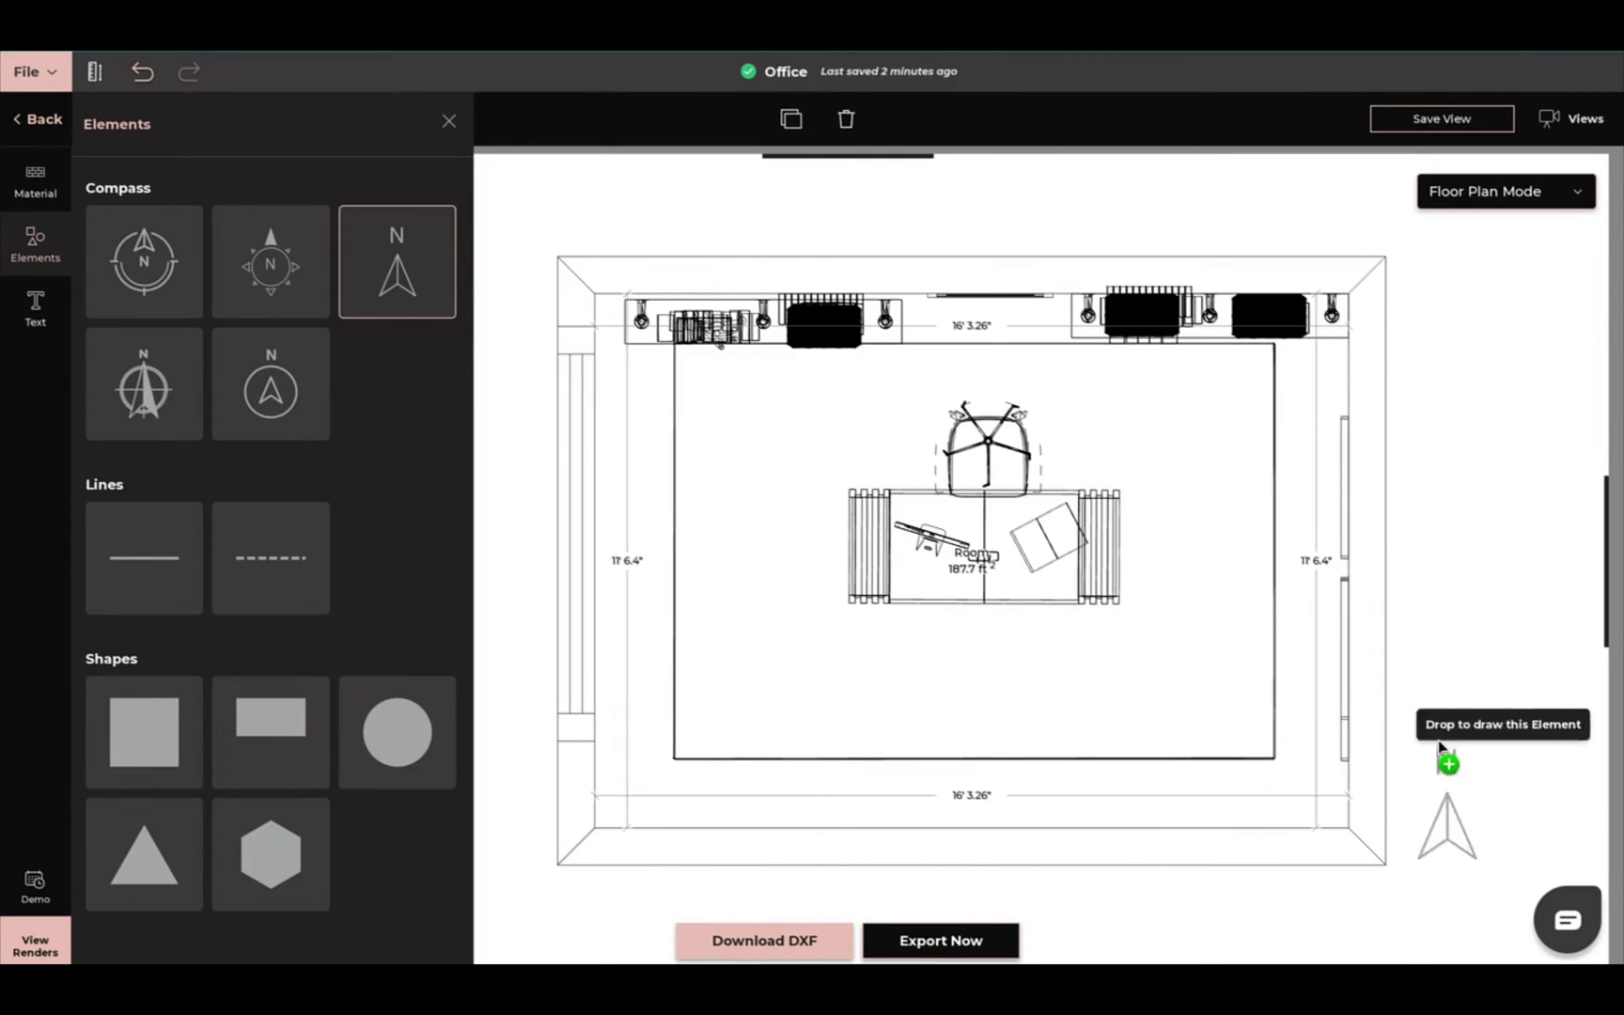
pyautogui.click(1443, 806)
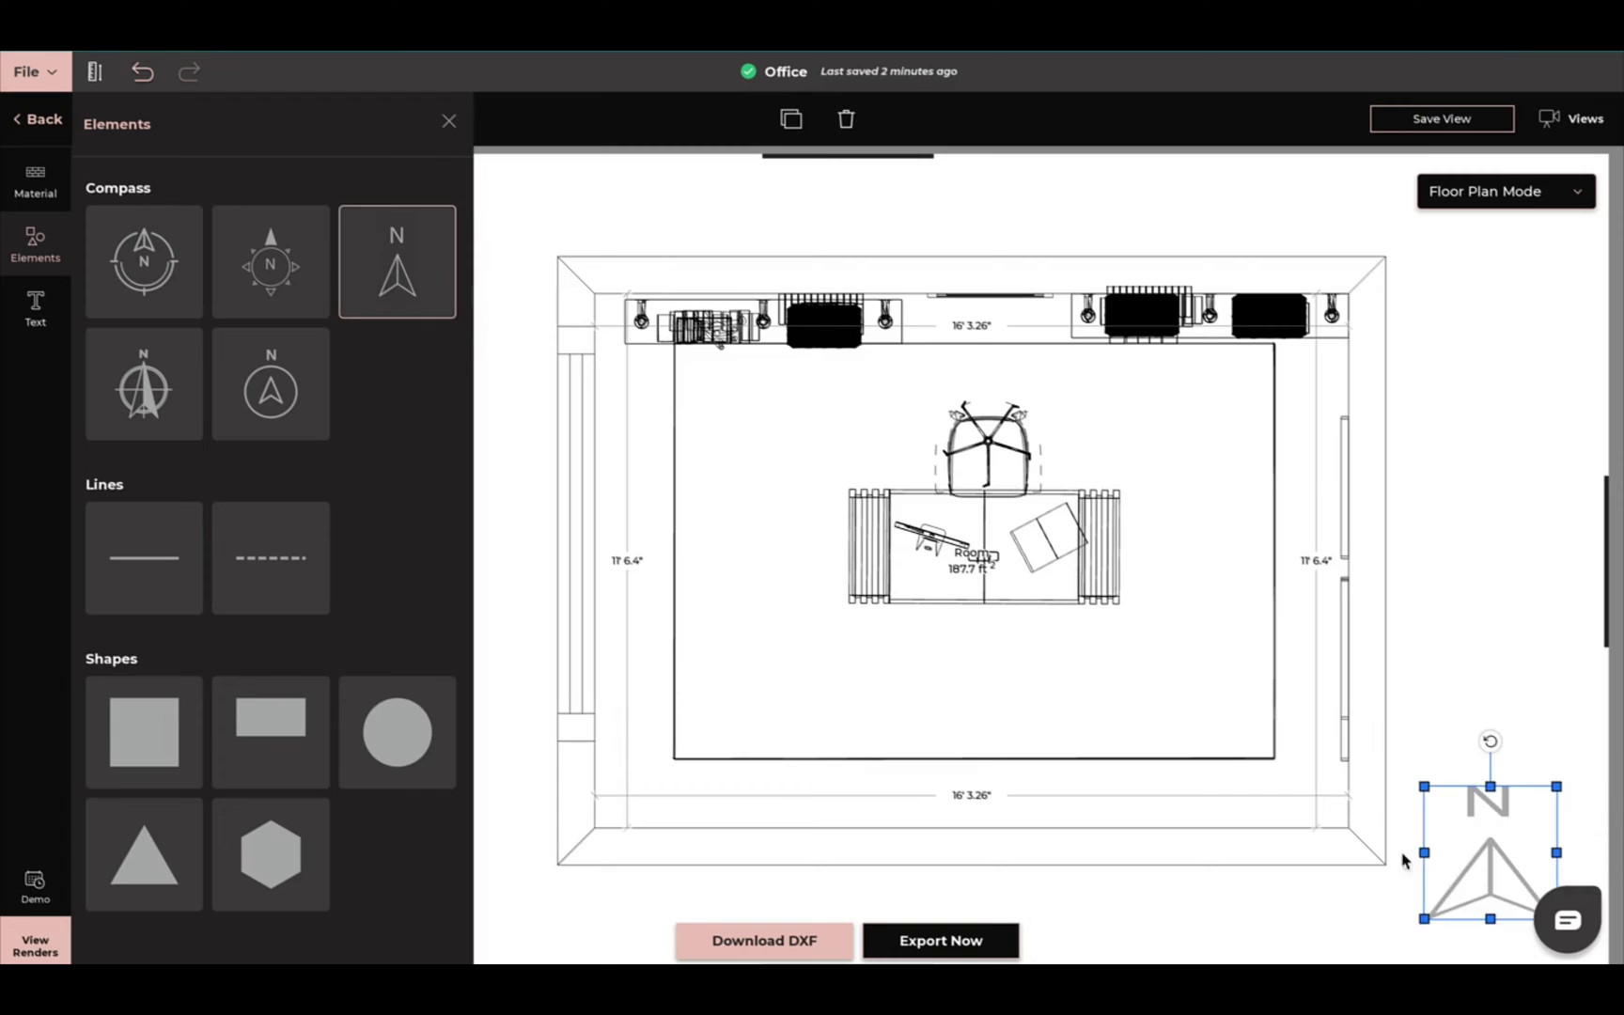
pyautogui.click(1444, 582)
pyautogui.click(1486, 884)
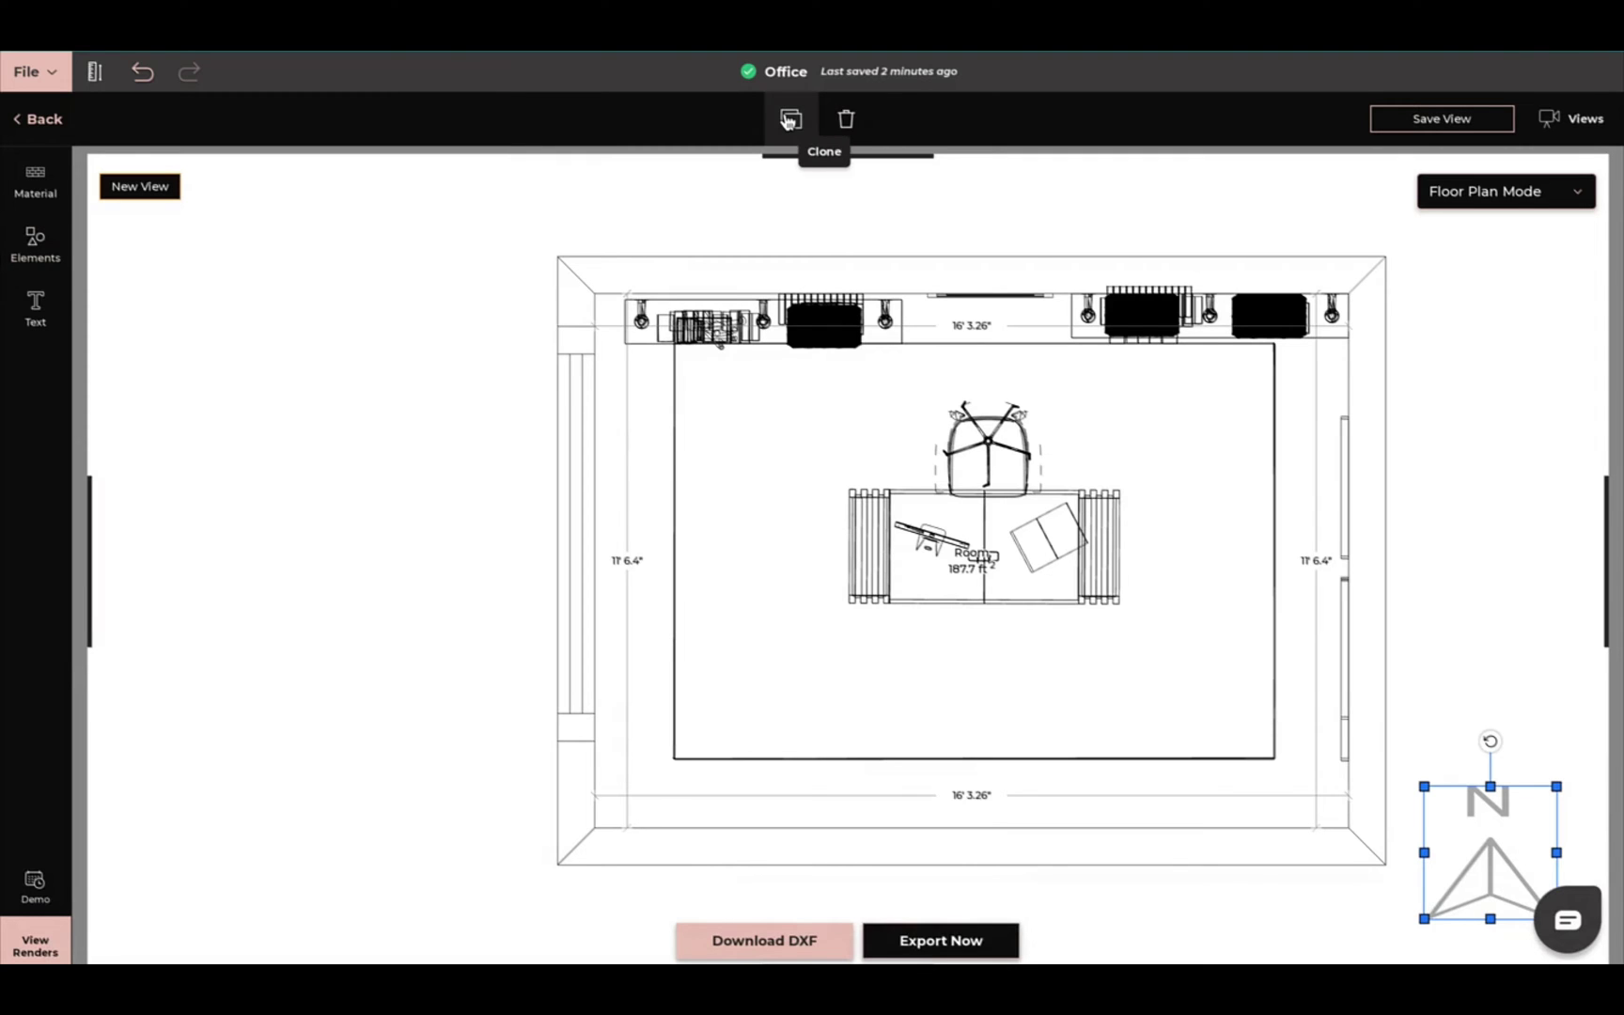
# Add a square, stretch it into a large rectangle over the room, then delete it.
pyautogui.click(36, 246)
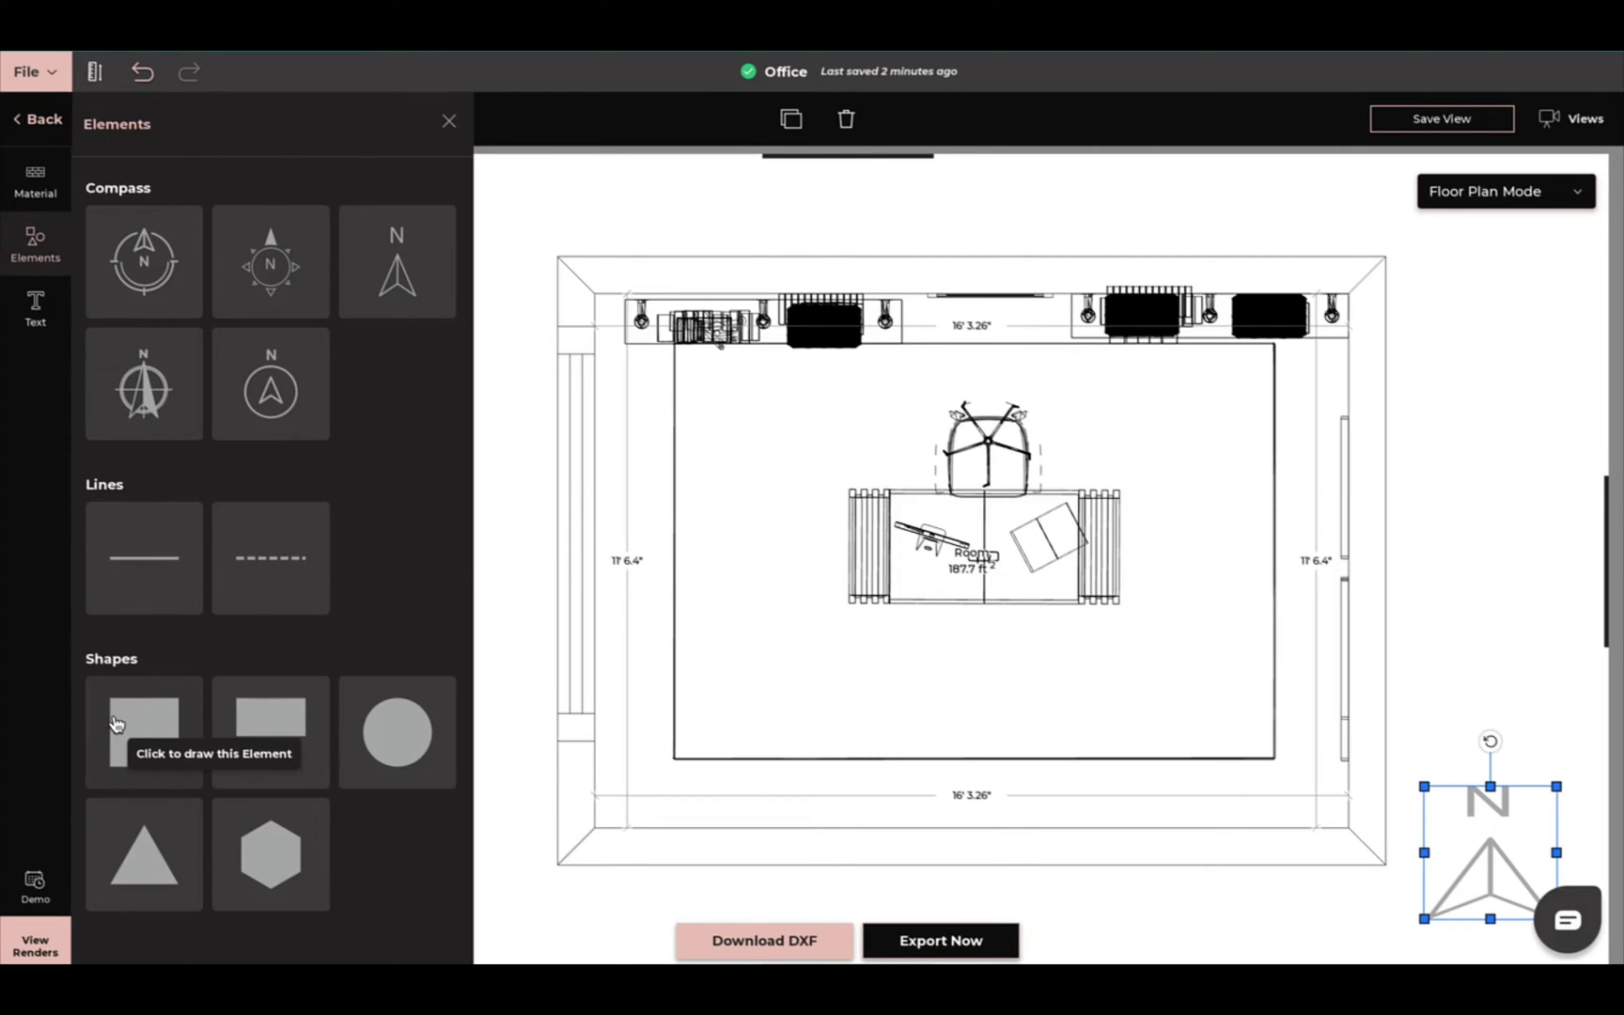
pyautogui.moveTo(127, 725)
pyautogui.mouseDown()
pyautogui.moveTo(697, 652)
pyautogui.moveTo(711, 602)
pyautogui.moveTo(697, 637)
pyautogui.mouseUp()
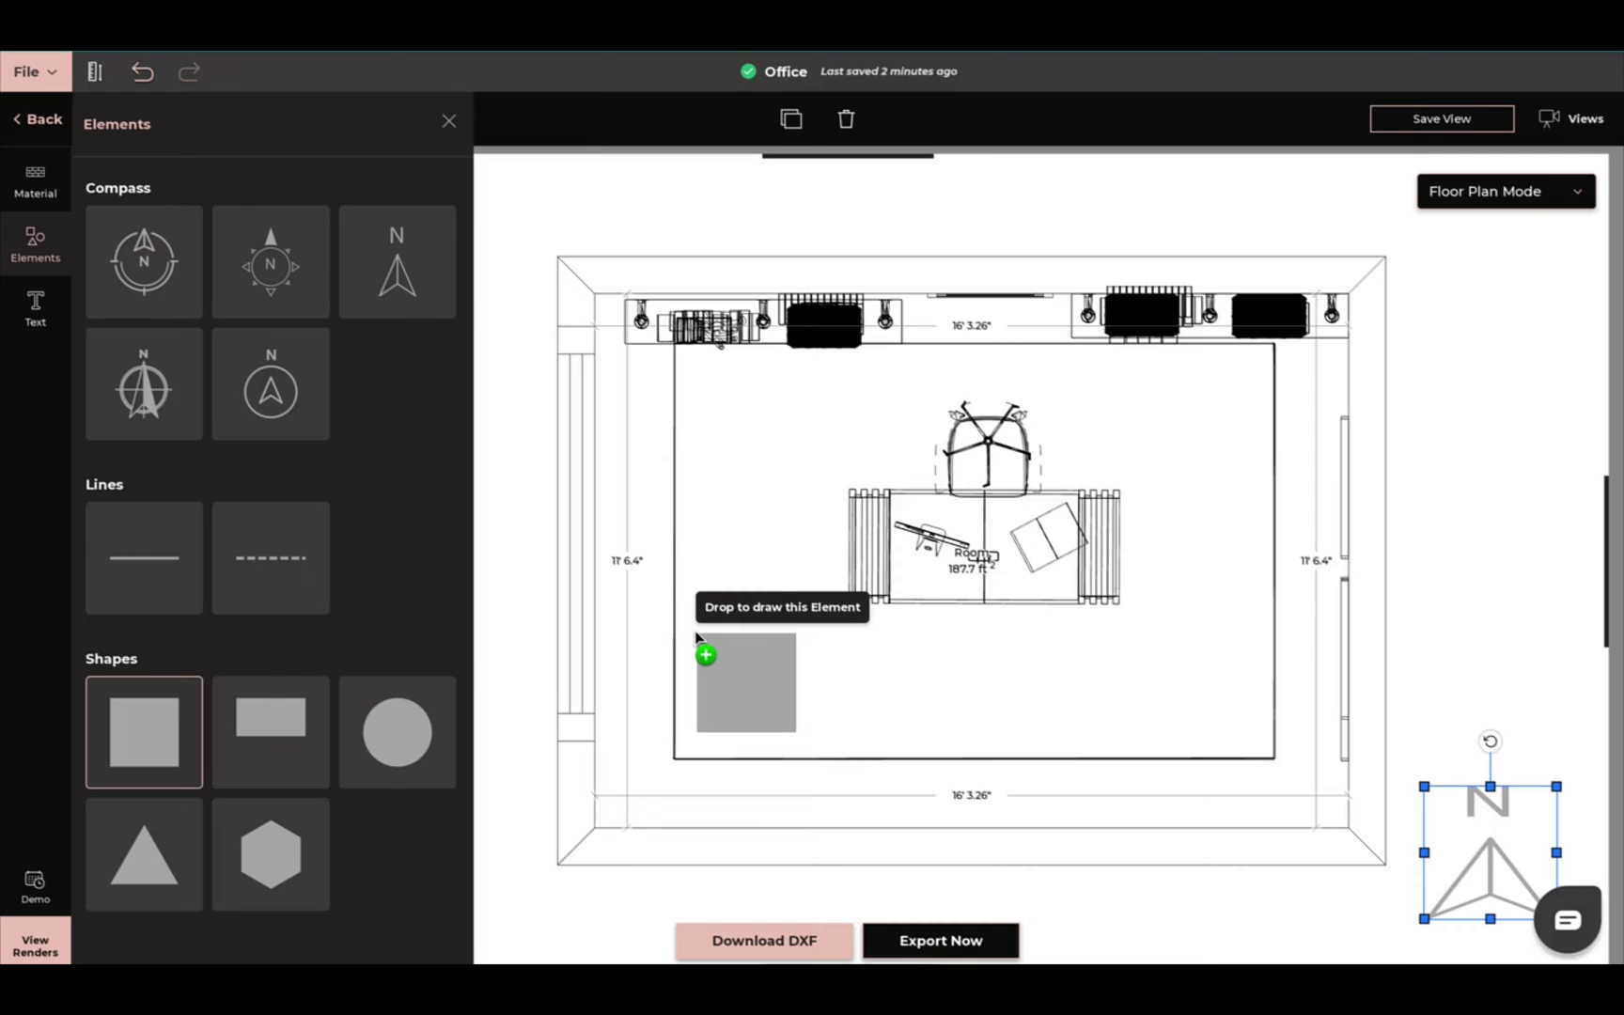
pyautogui.moveTo(696, 637); pyautogui.dragTo(696, 637)
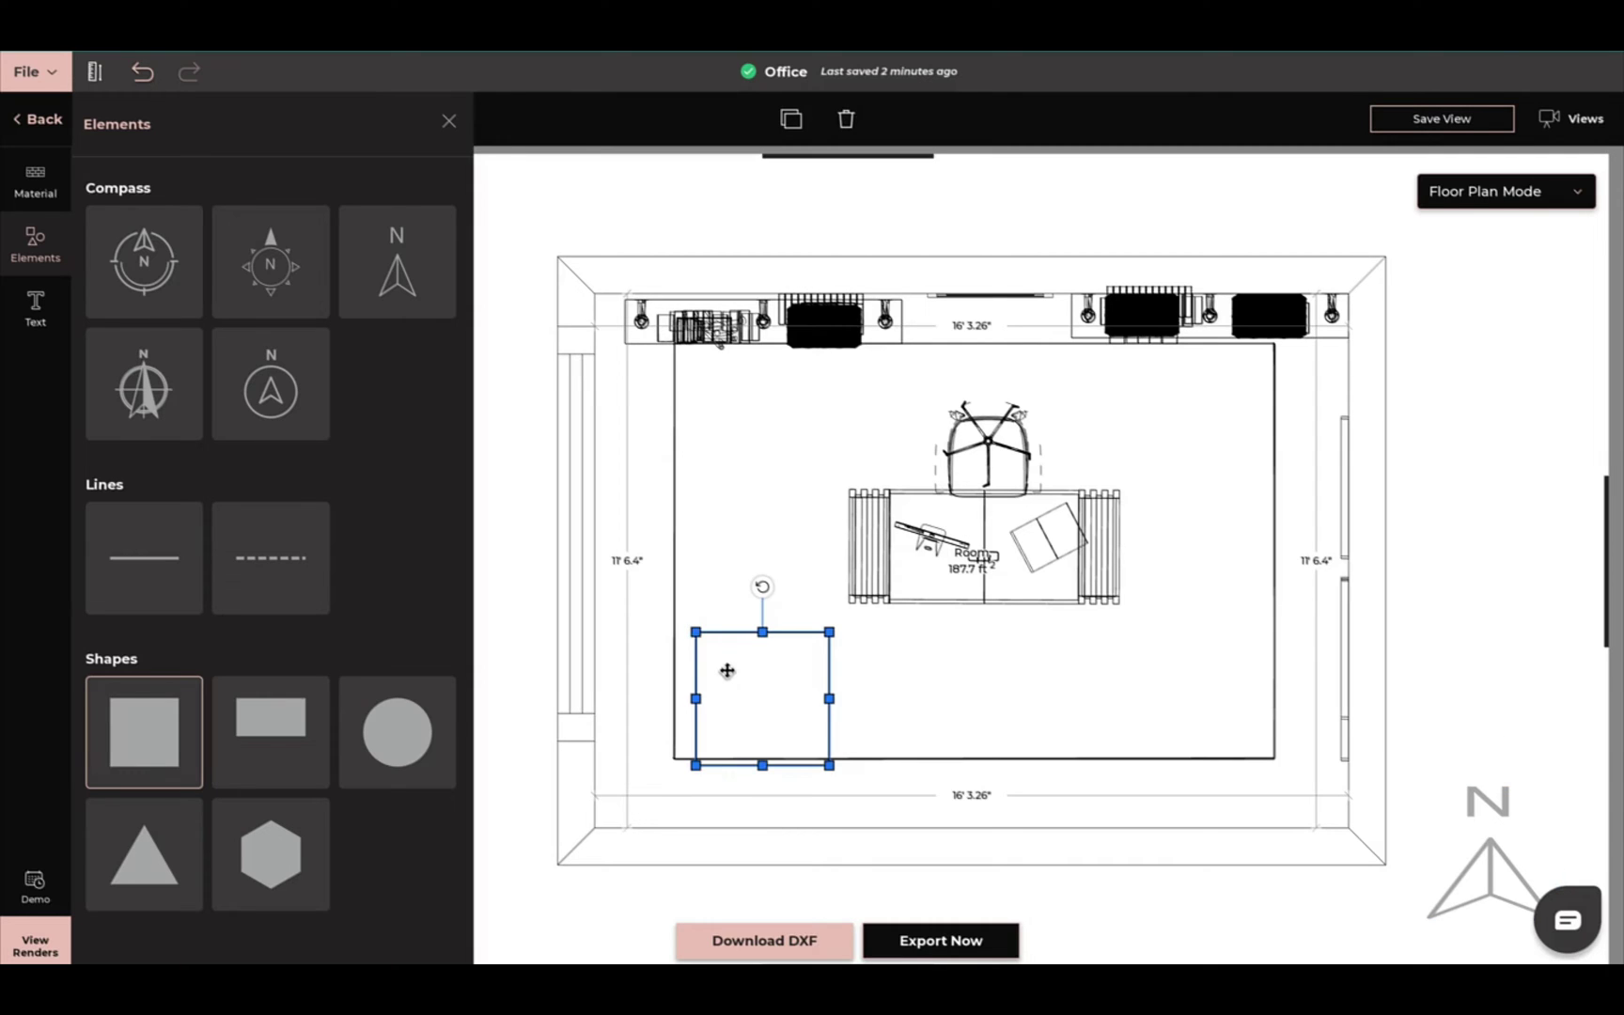
pyautogui.moveTo(831, 698); pyautogui.dragTo(1225, 698)
pyautogui.moveTo(958, 635); pyautogui.dragTo(959, 354)
pyautogui.click(1493, 482)
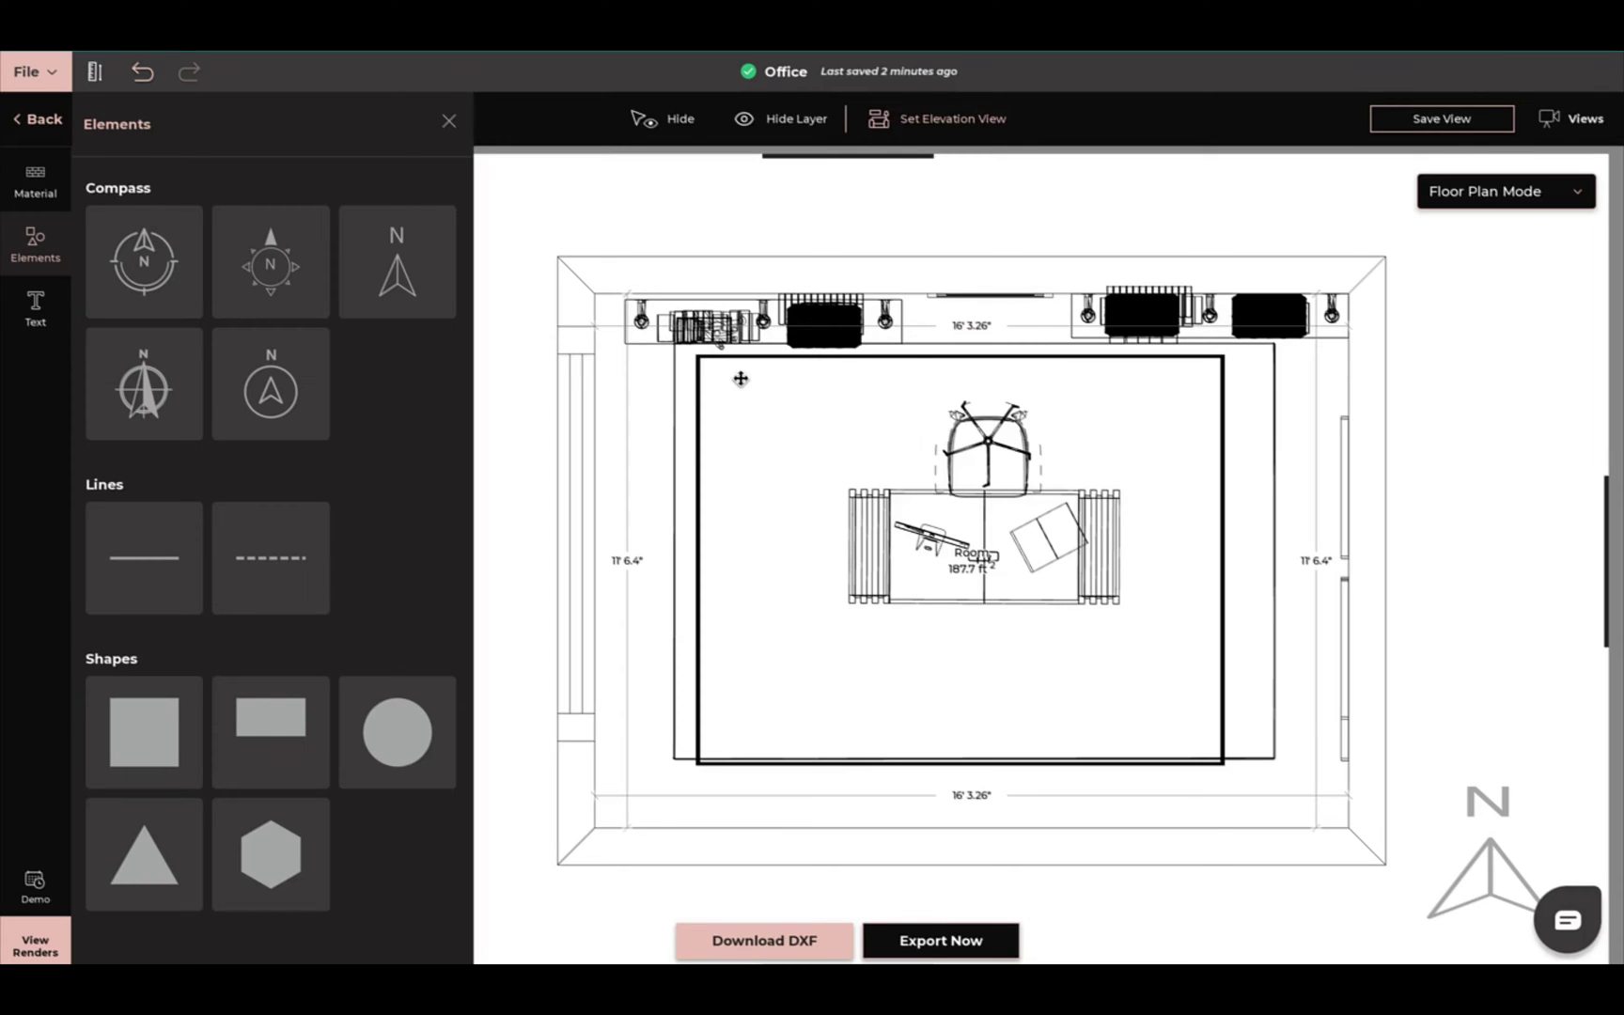
pyautogui.click(740, 377)
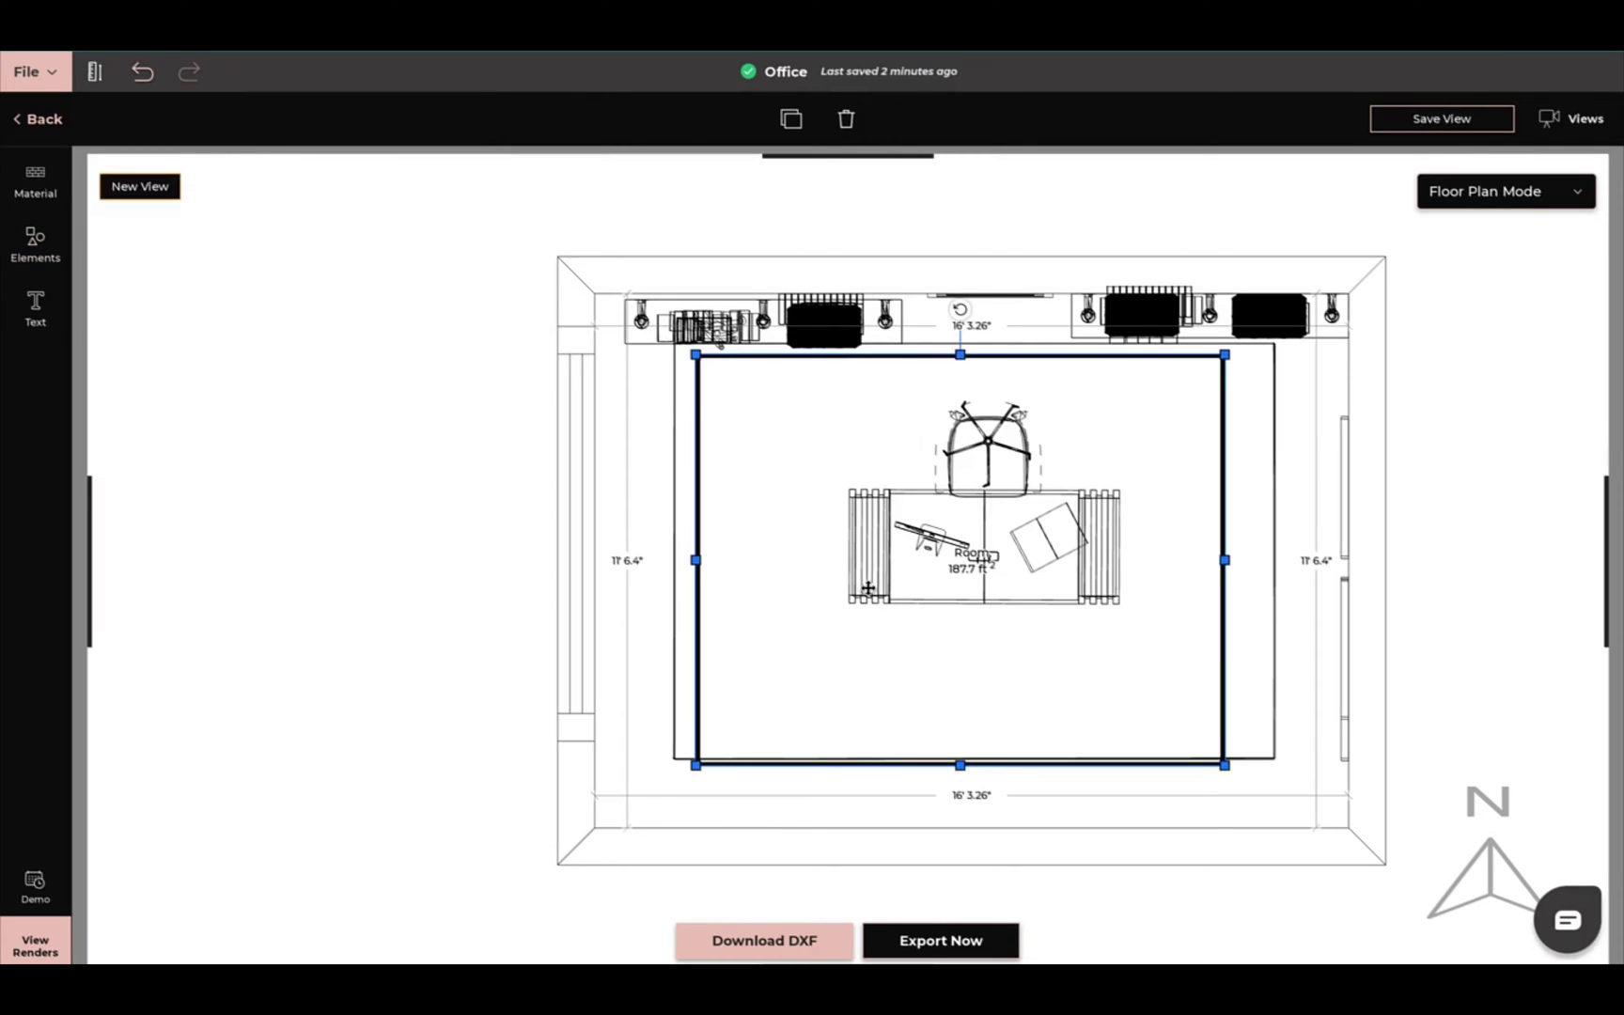
pyautogui.click(838, 139)
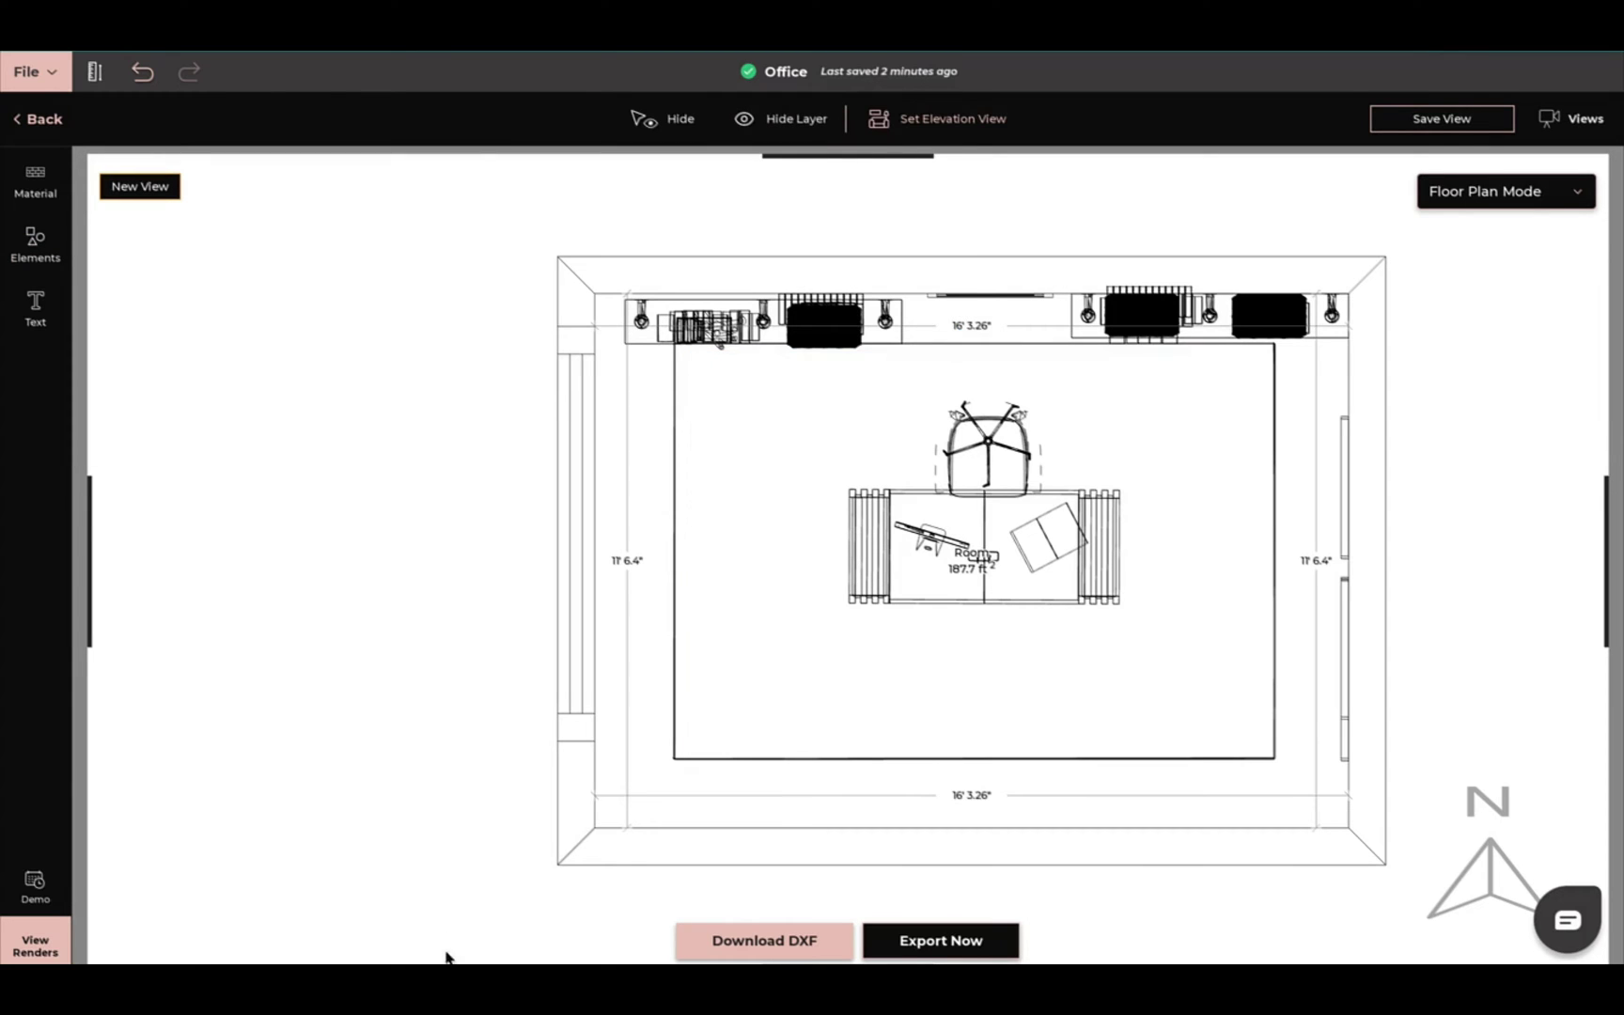
# Drop a text label below the desk and change its text to 'RUG'.
pyautogui.click(35, 273)
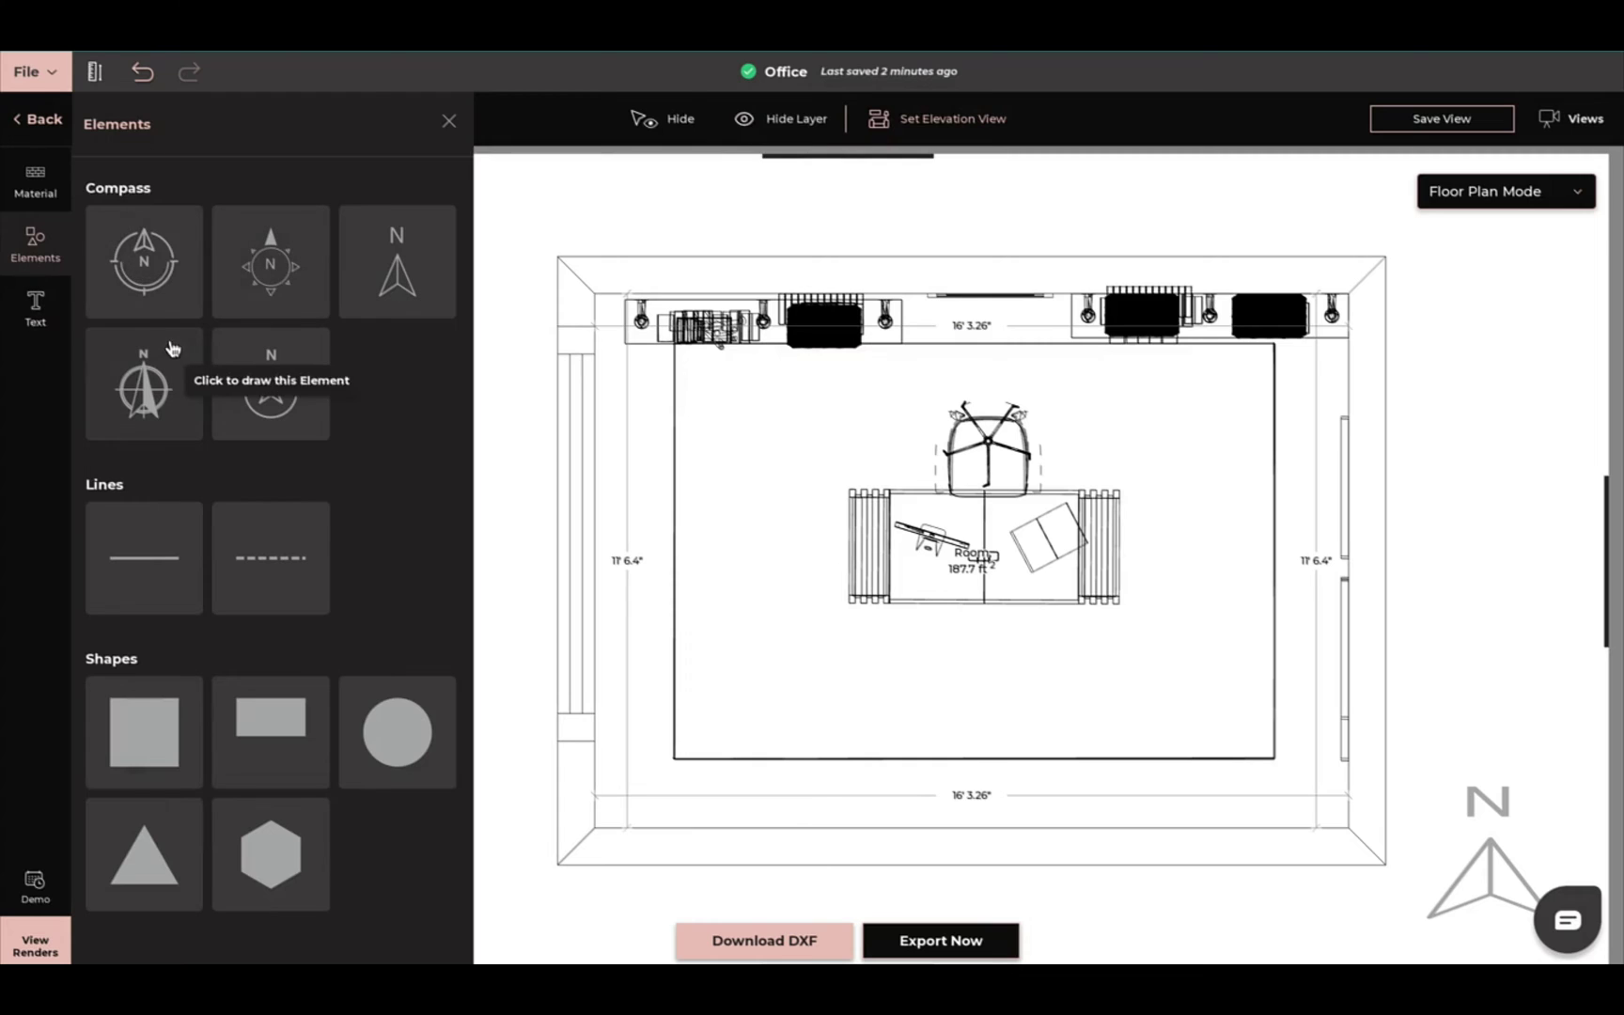
pyautogui.click(26, 318)
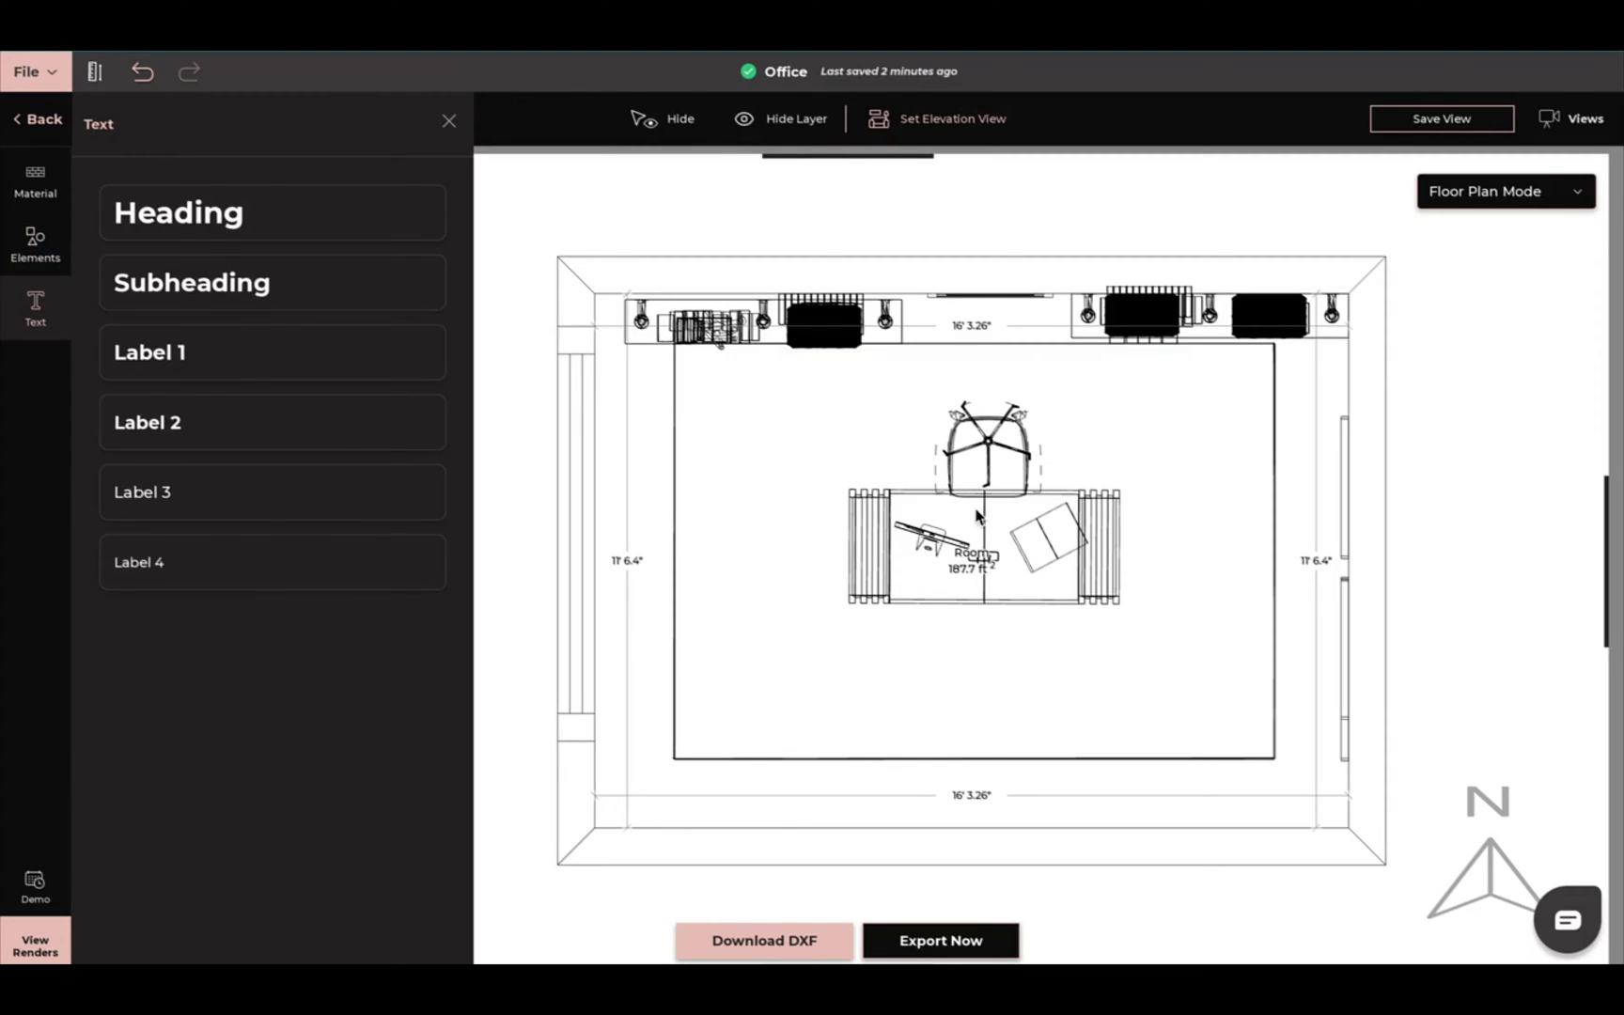
pyautogui.moveTo(188, 560); pyautogui.dragTo(873, 691)
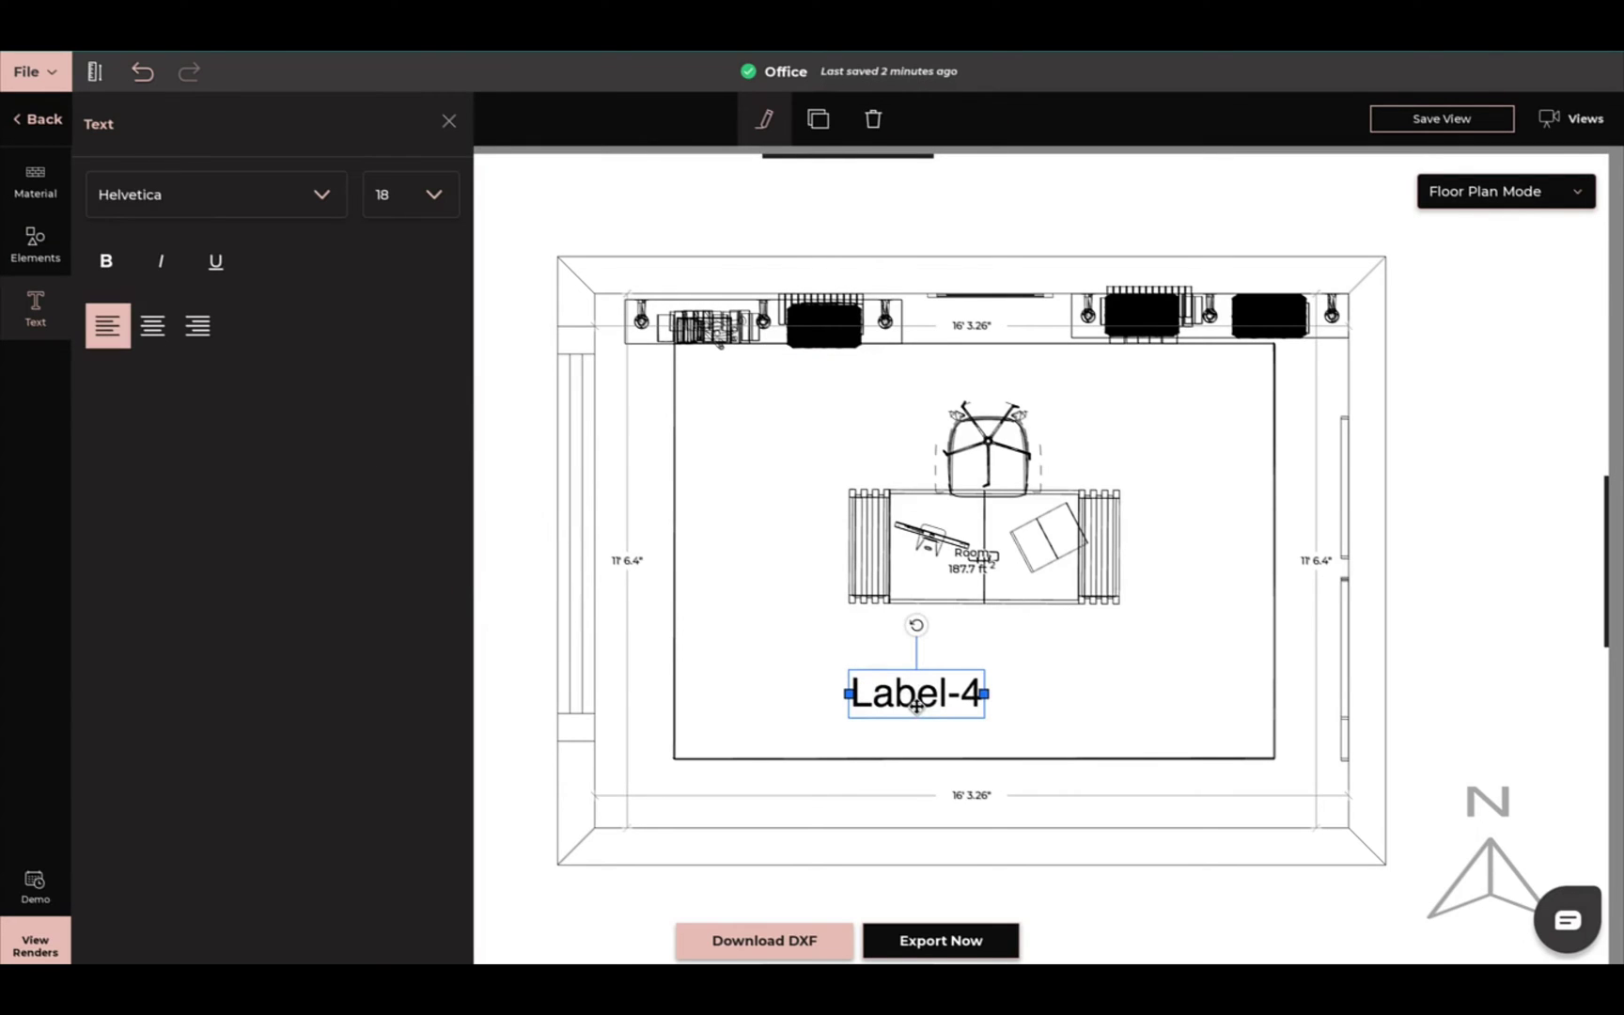
pyautogui.doubleClick(916, 703)
pyautogui.tripleClick(912, 692)
pyautogui.write('R')
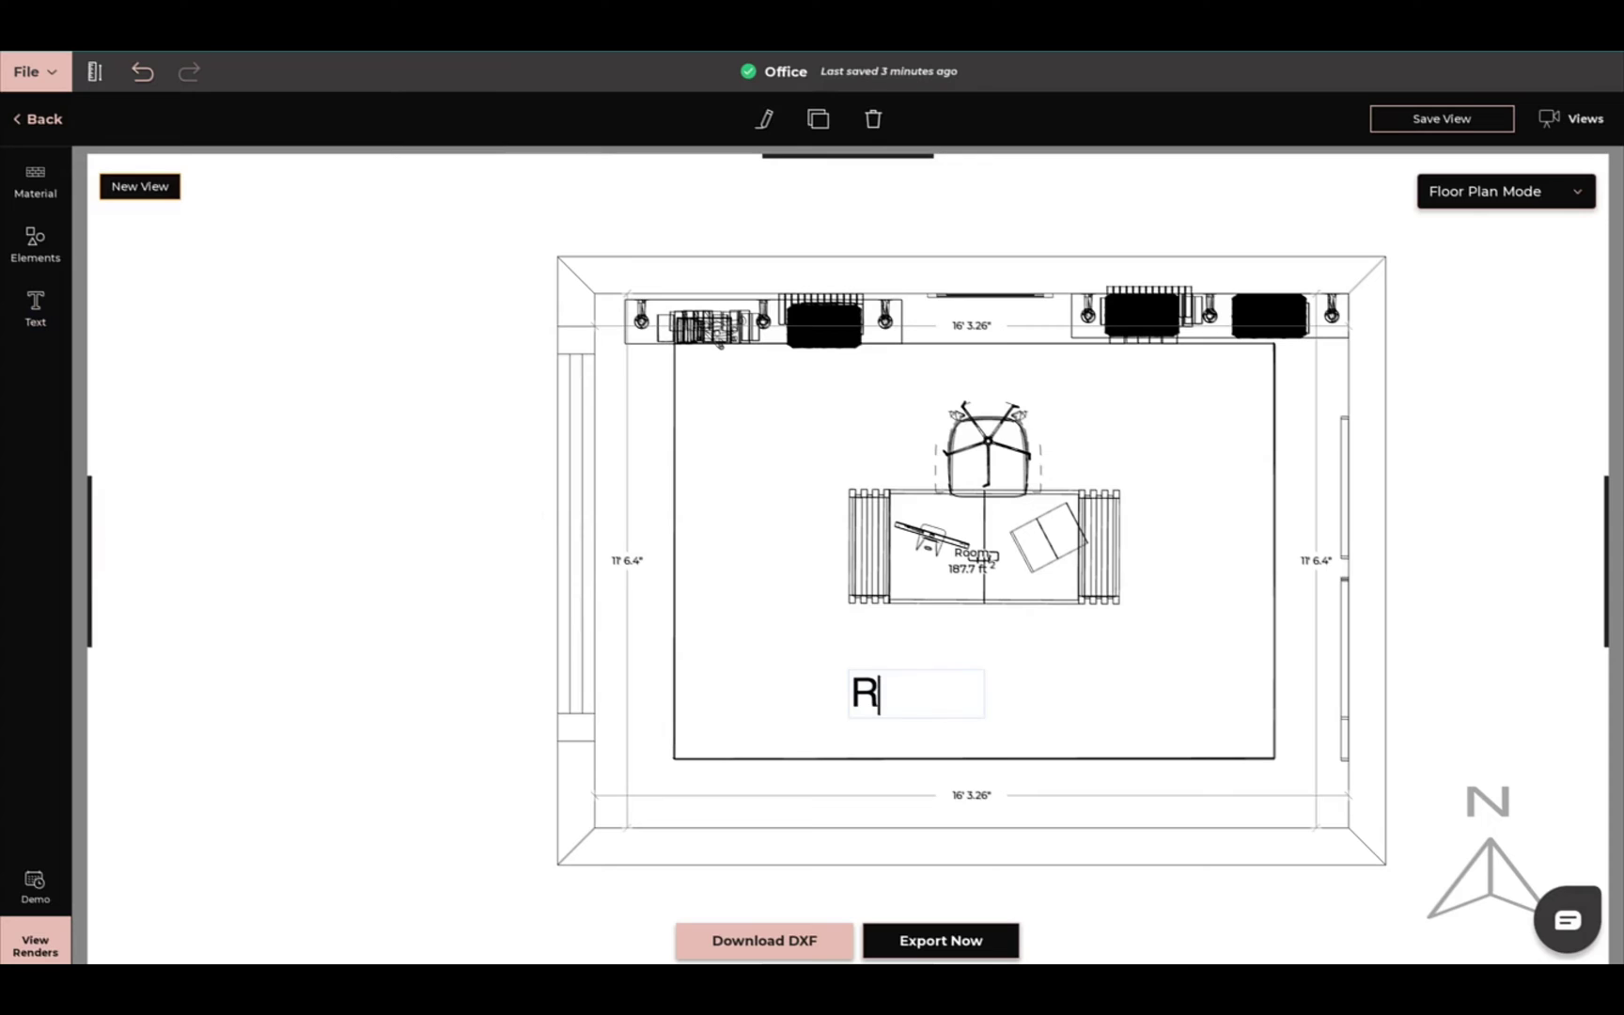
pyautogui.write('UG')
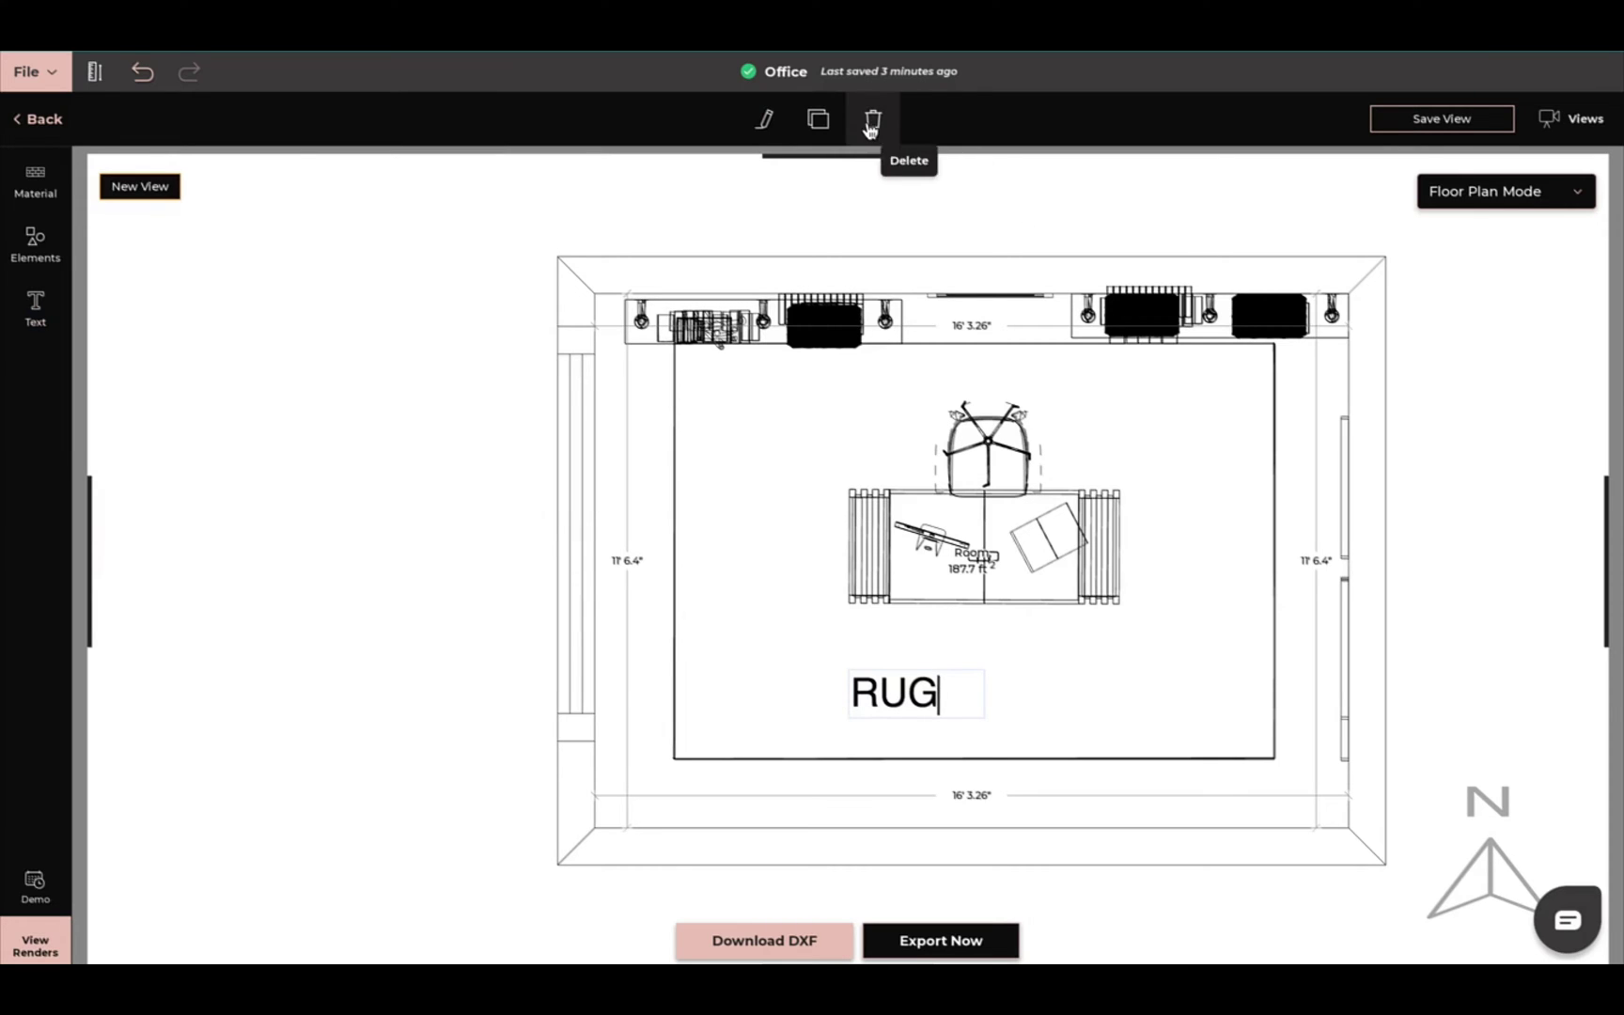
# Check the RUG label's font and size options, keeping Helvetica 18, then deselect it.
pyautogui.click(771, 120)
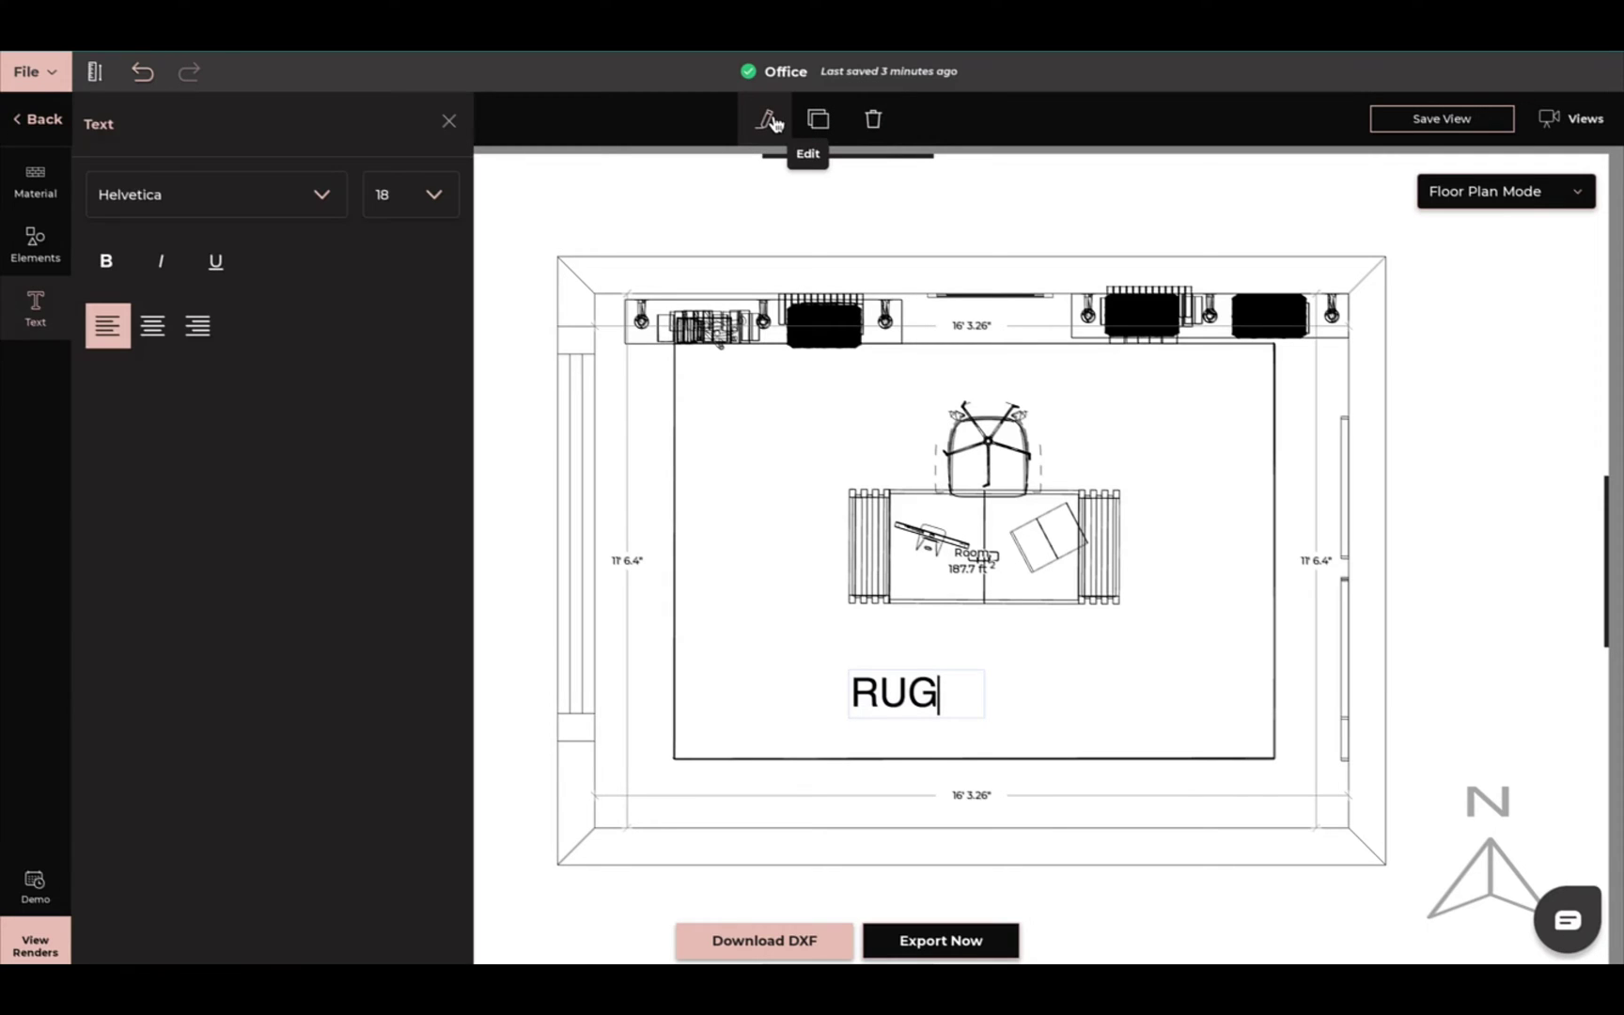
pyautogui.click(319, 195)
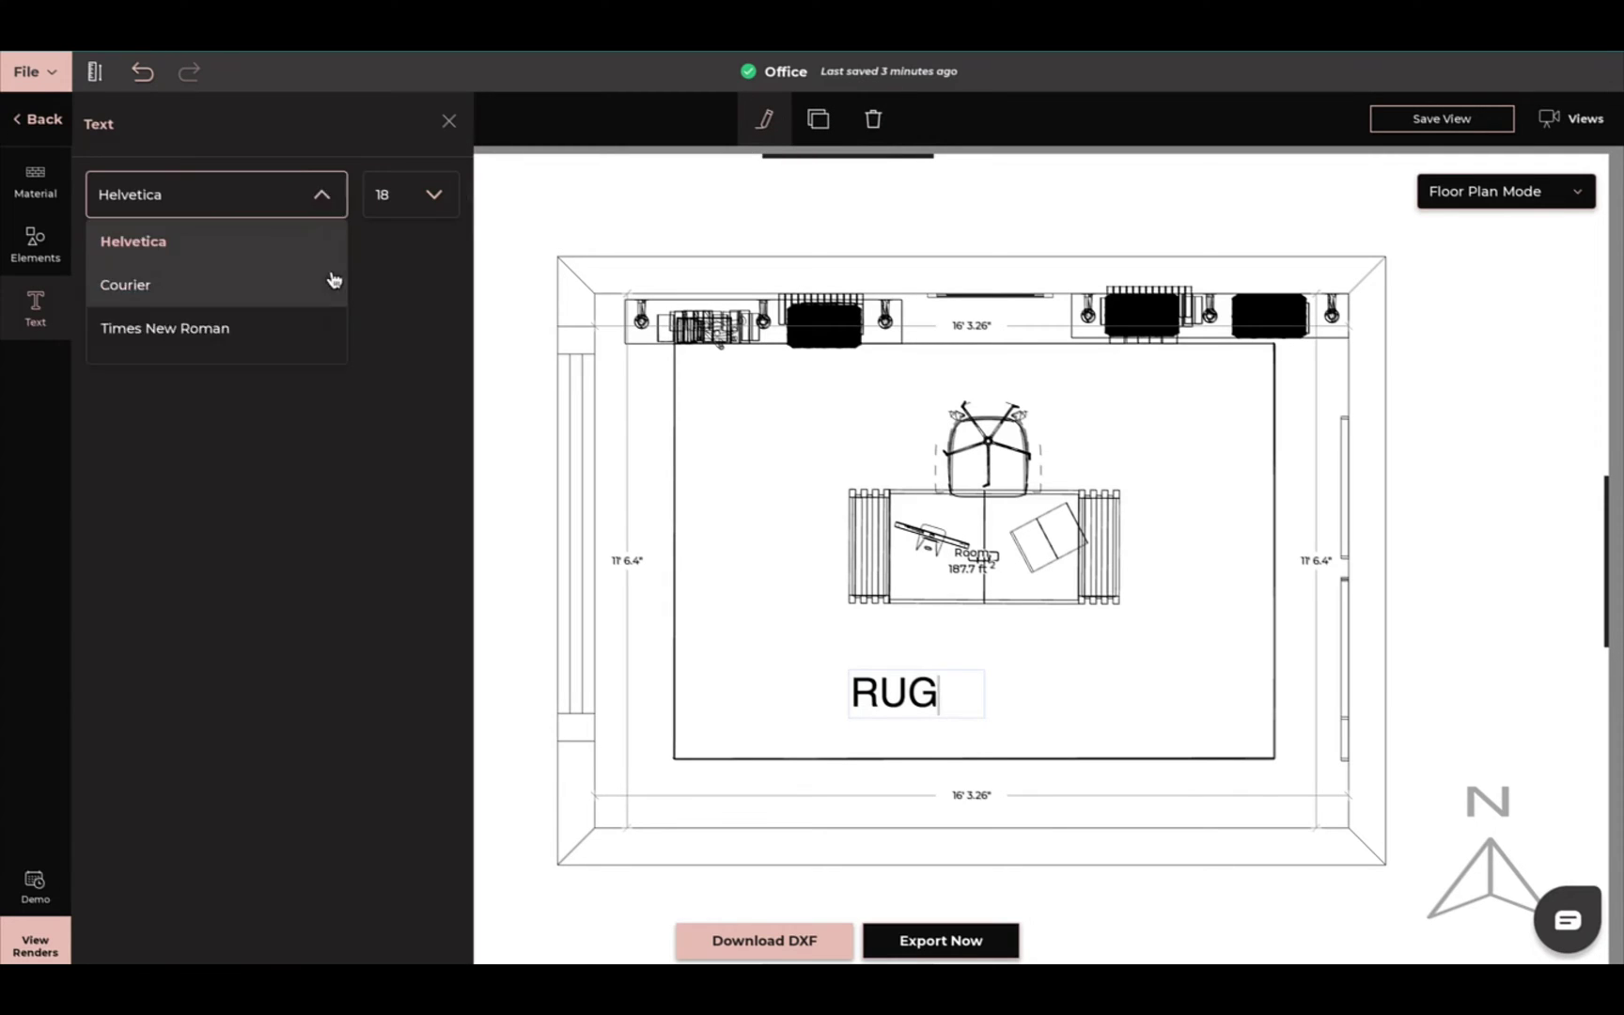
pyautogui.click(435, 197)
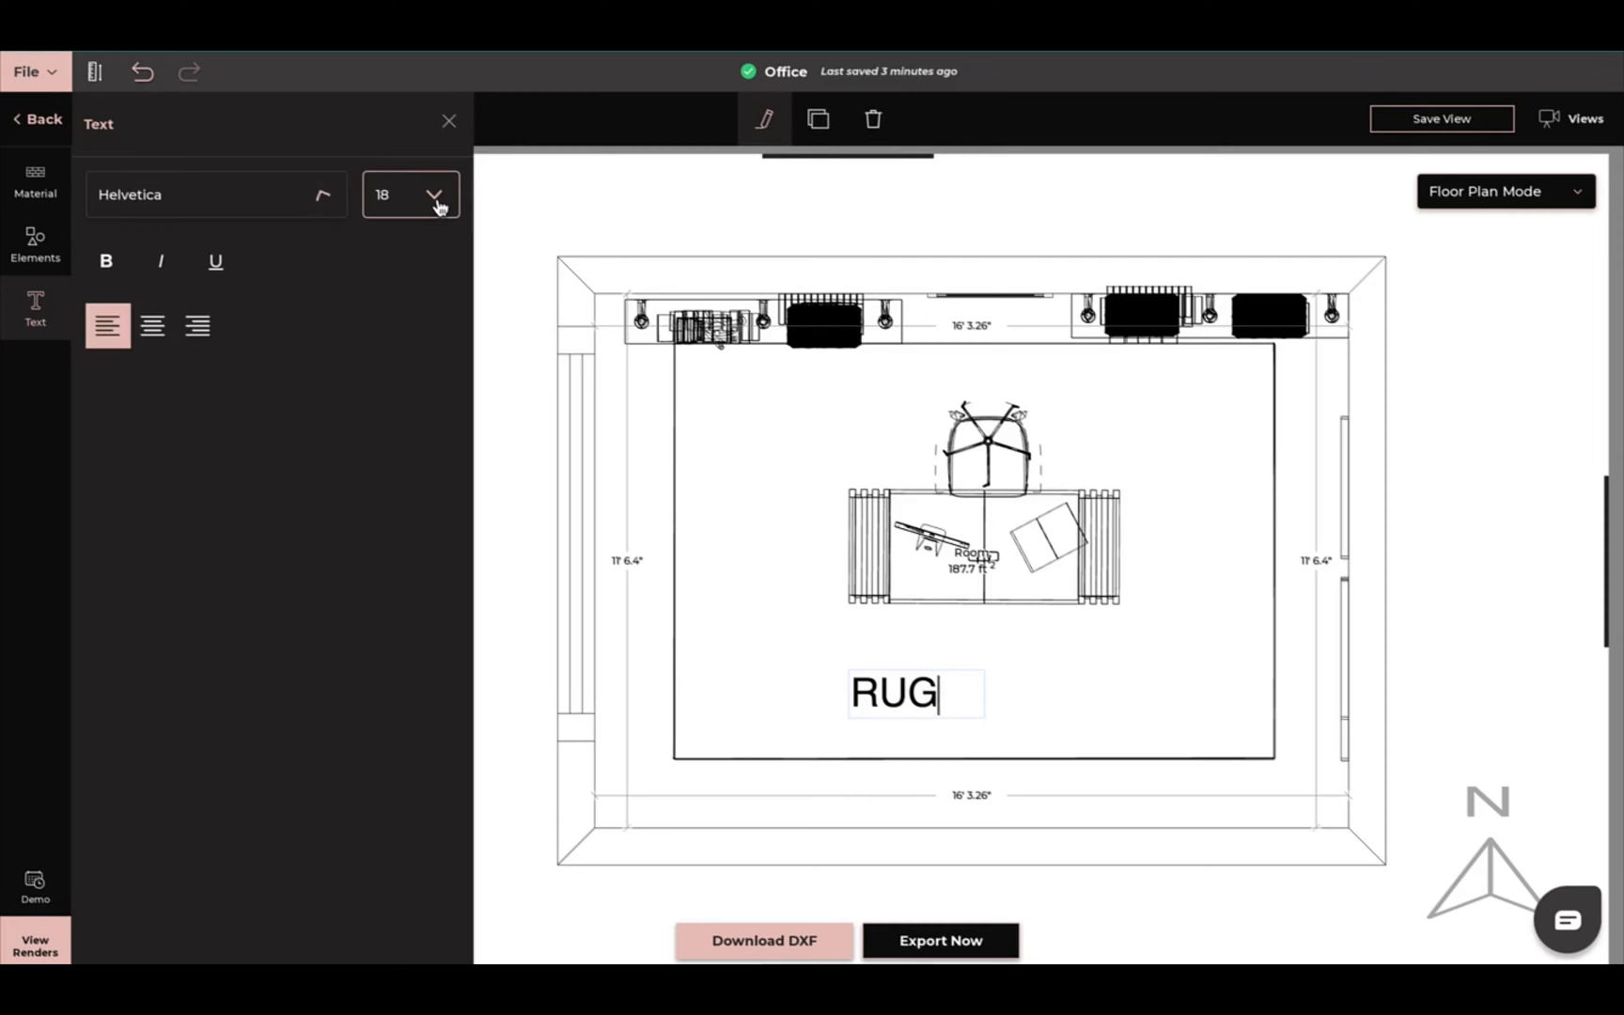
pyautogui.scroll(4, 422, 376)
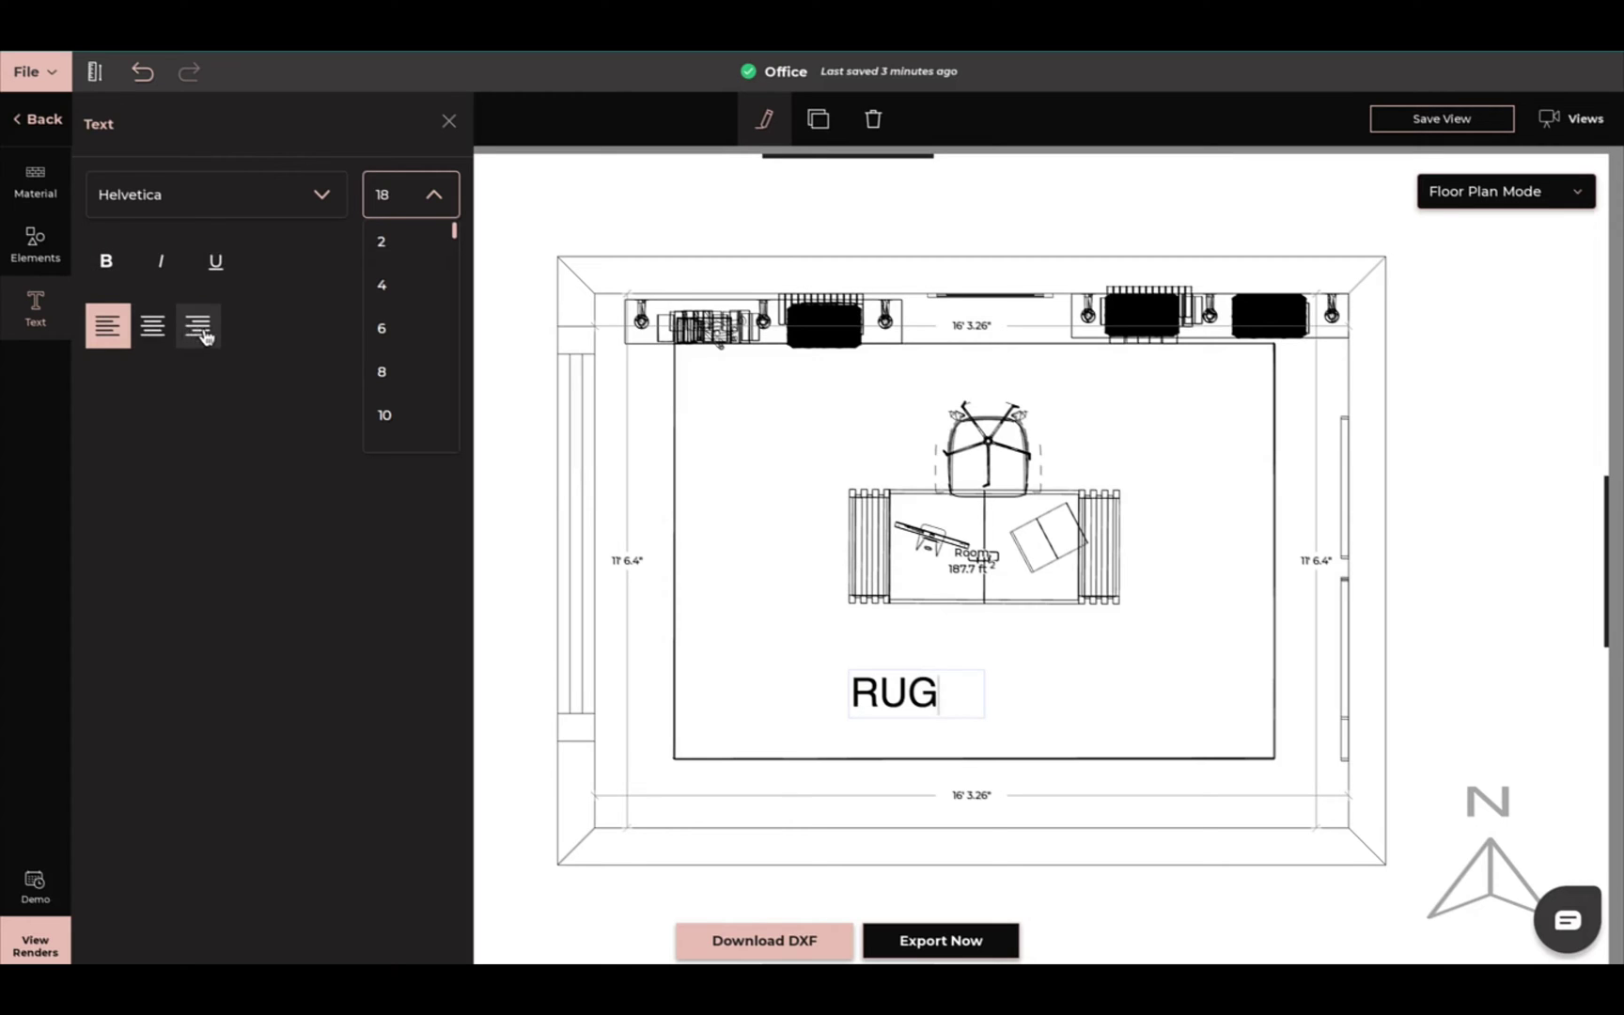
pyautogui.click(506, 377)
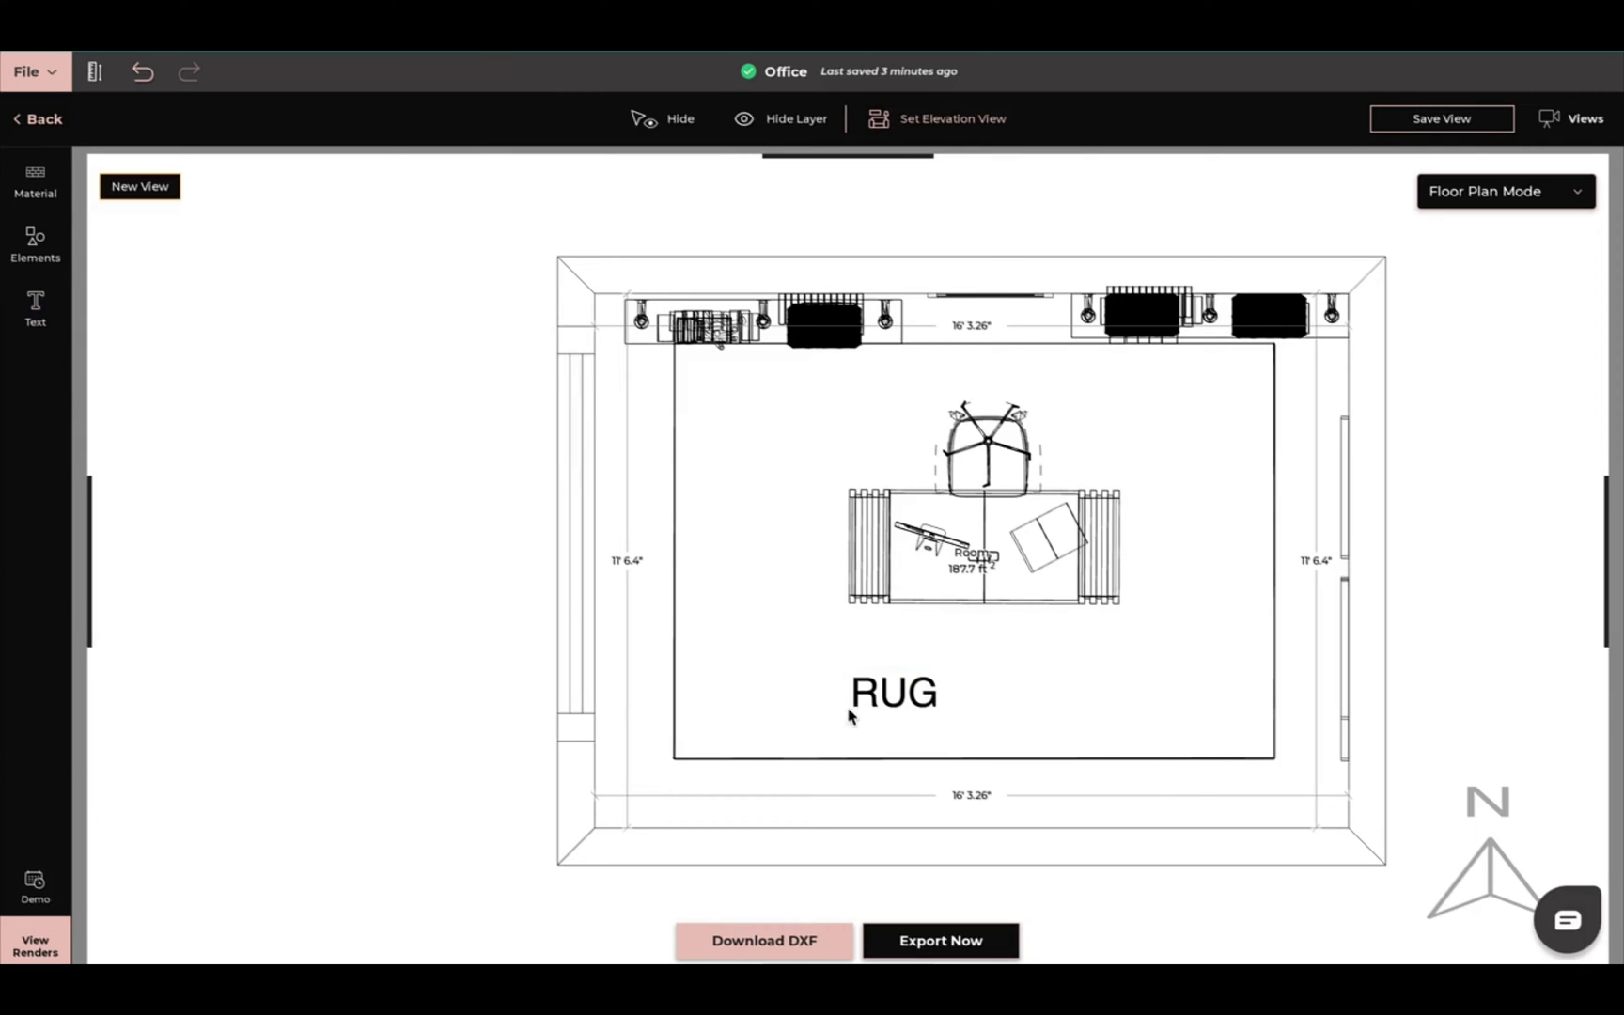
# Download the floor plan as a DXF, then title the export sheet 'Office'.
pyautogui.scroll(1, 1434, 545)
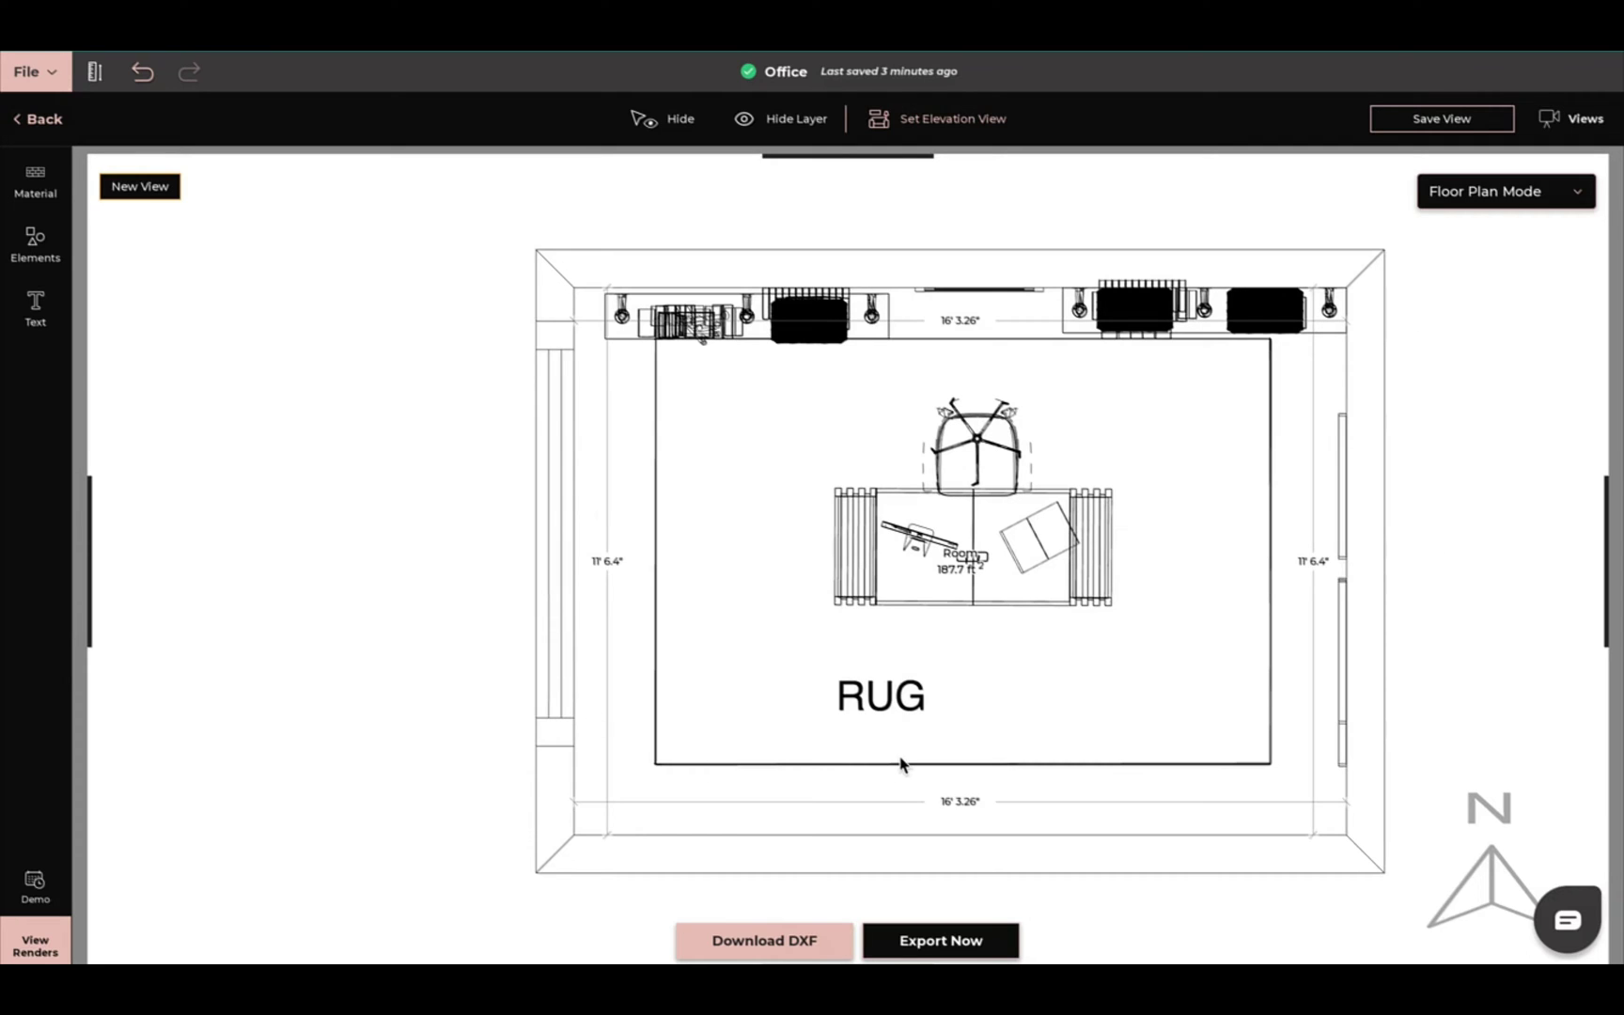
pyautogui.click(825, 949)
pyautogui.click(895, 955)
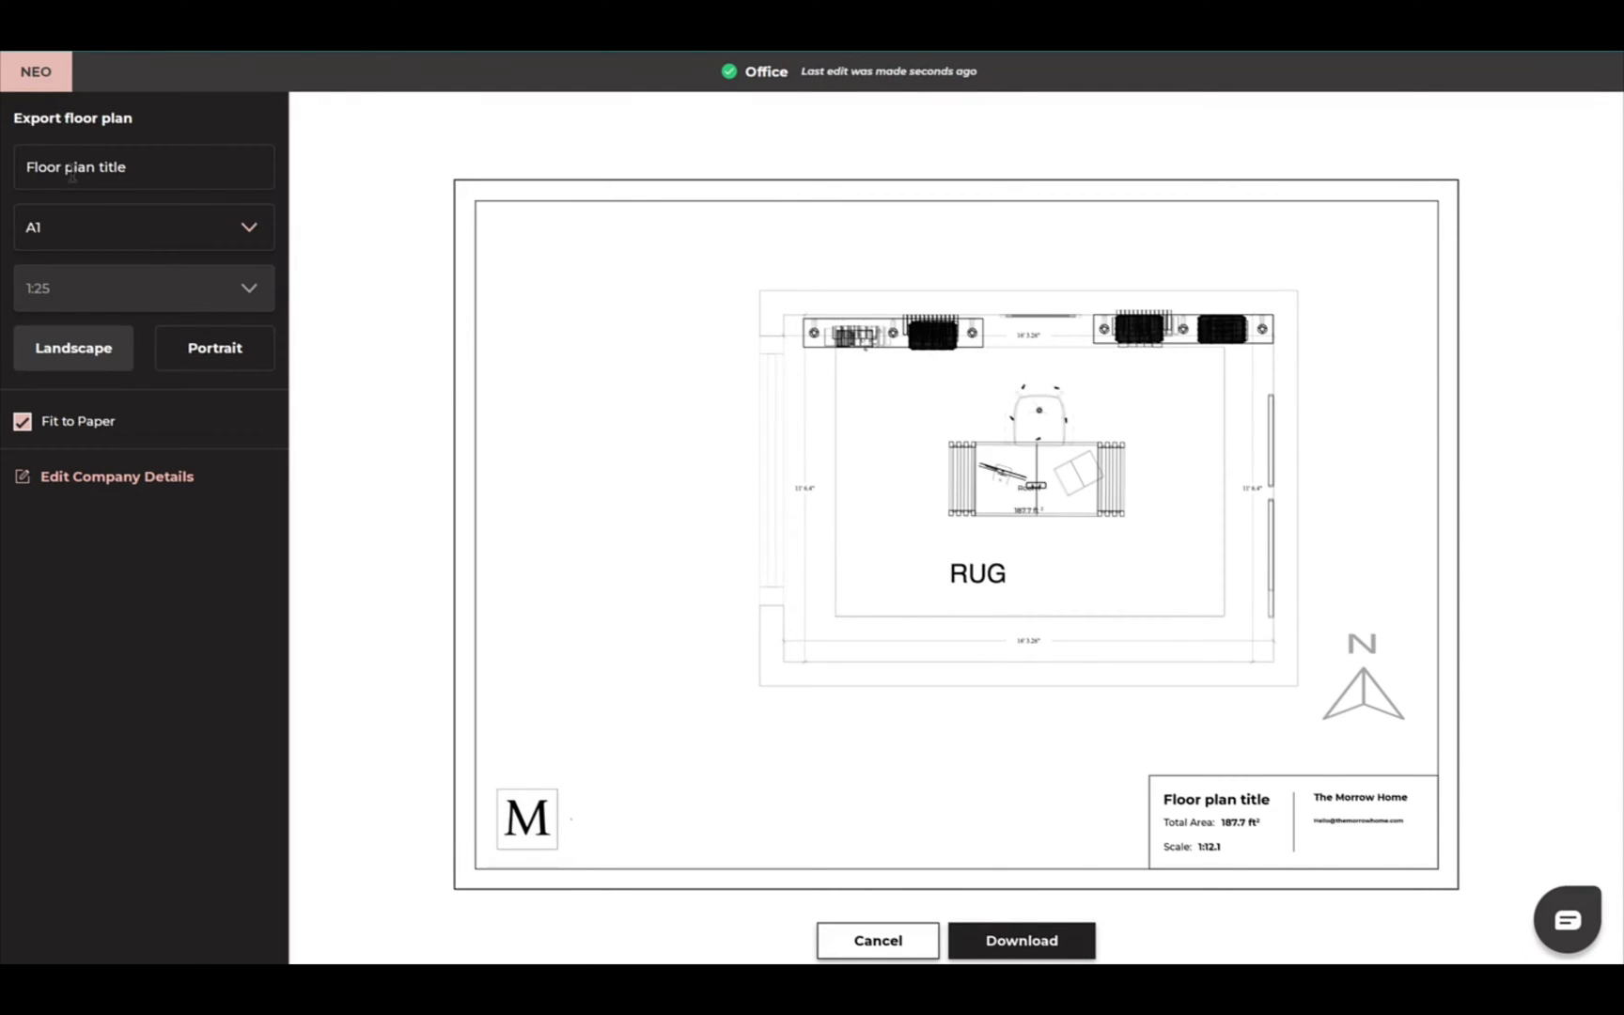
pyautogui.tripleClick(72, 168)
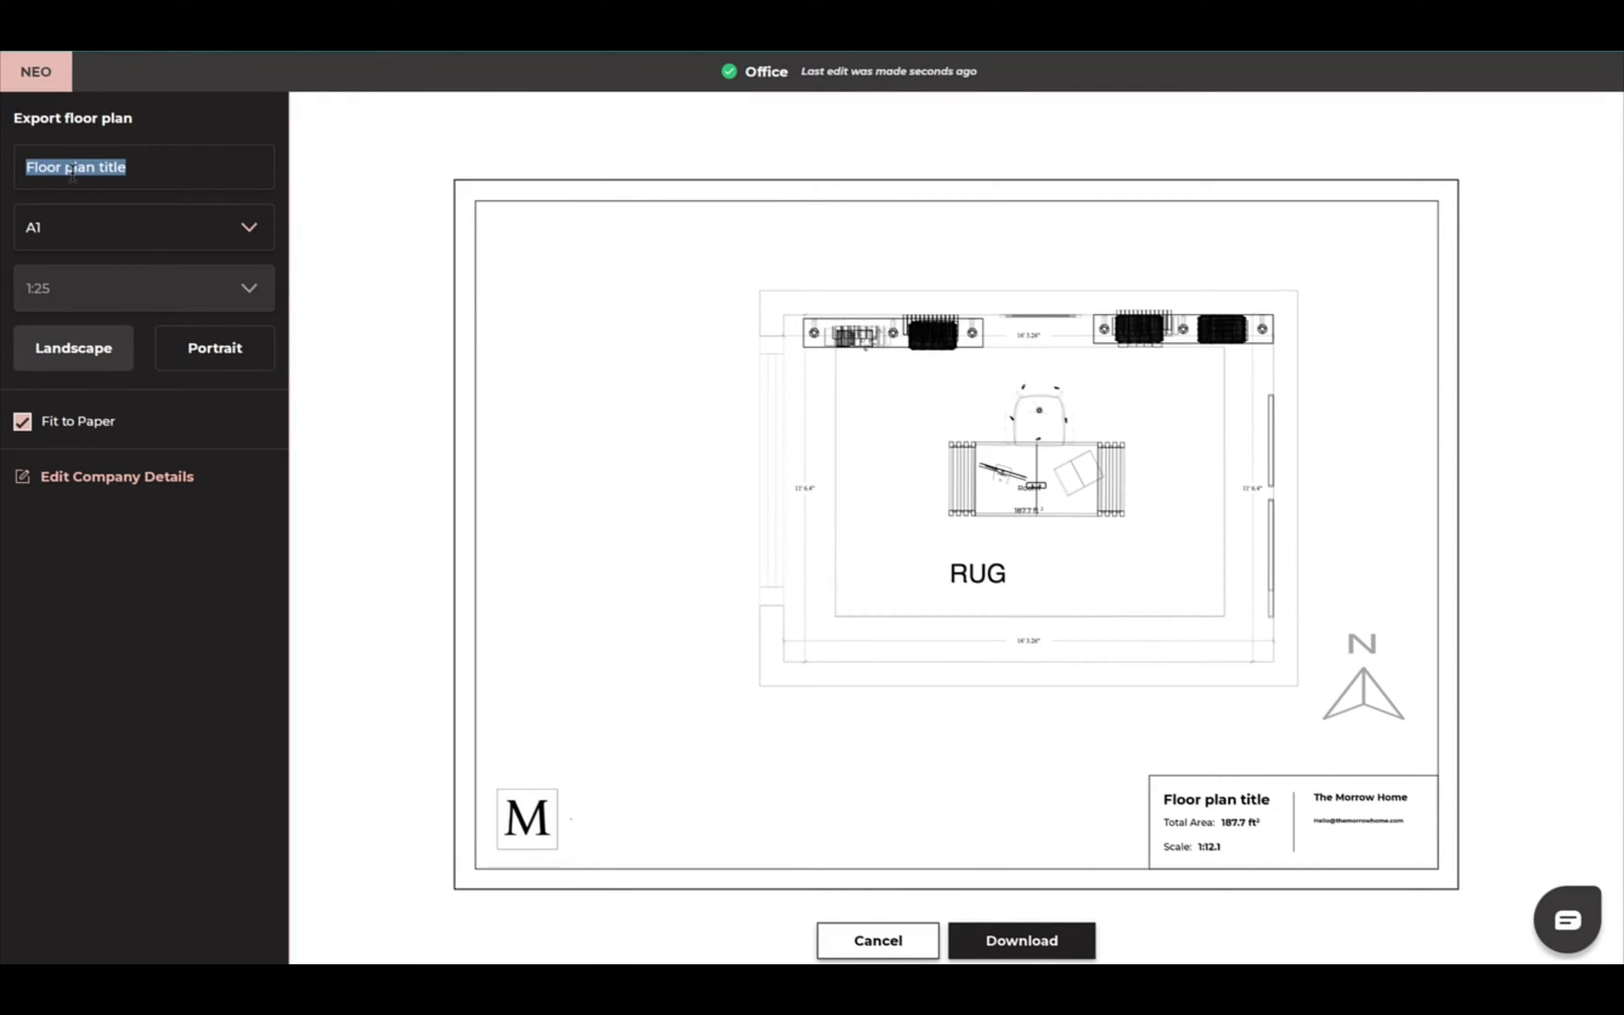
pyautogui.write('o')
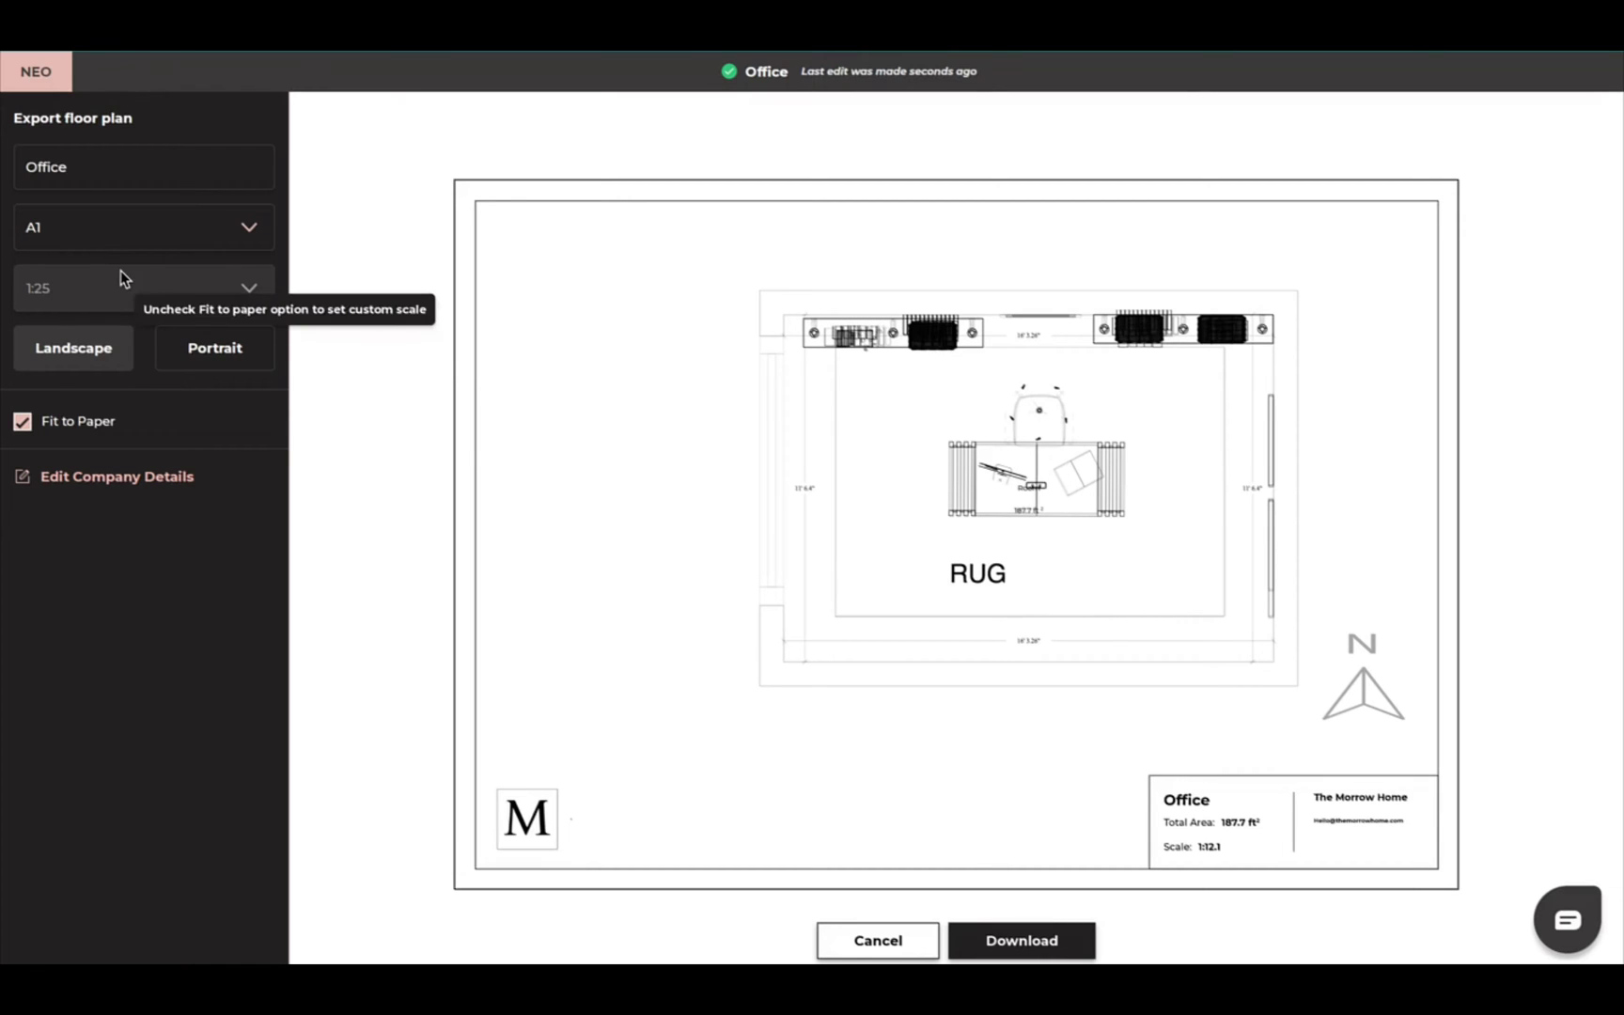
# Keep A1 paper and 1:25 scale, leaving Fit to Paper checked.
pyautogui.click(123, 247)
pyautogui.click(123, 246)
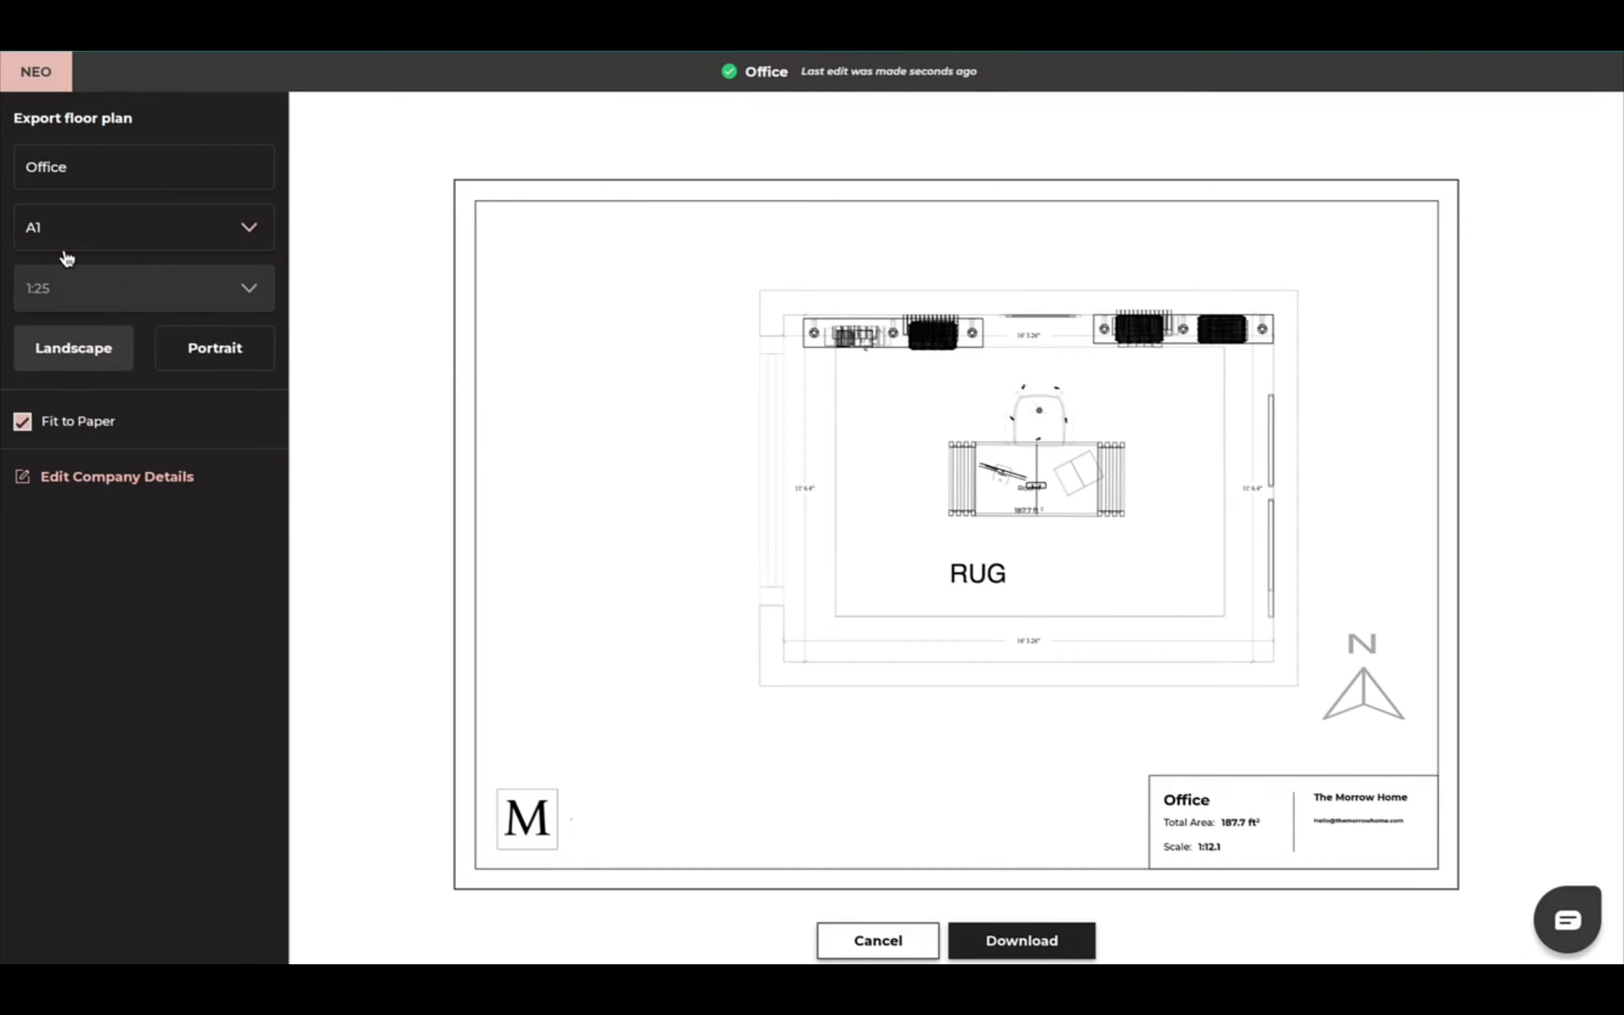
pyautogui.moveTo(64, 290)
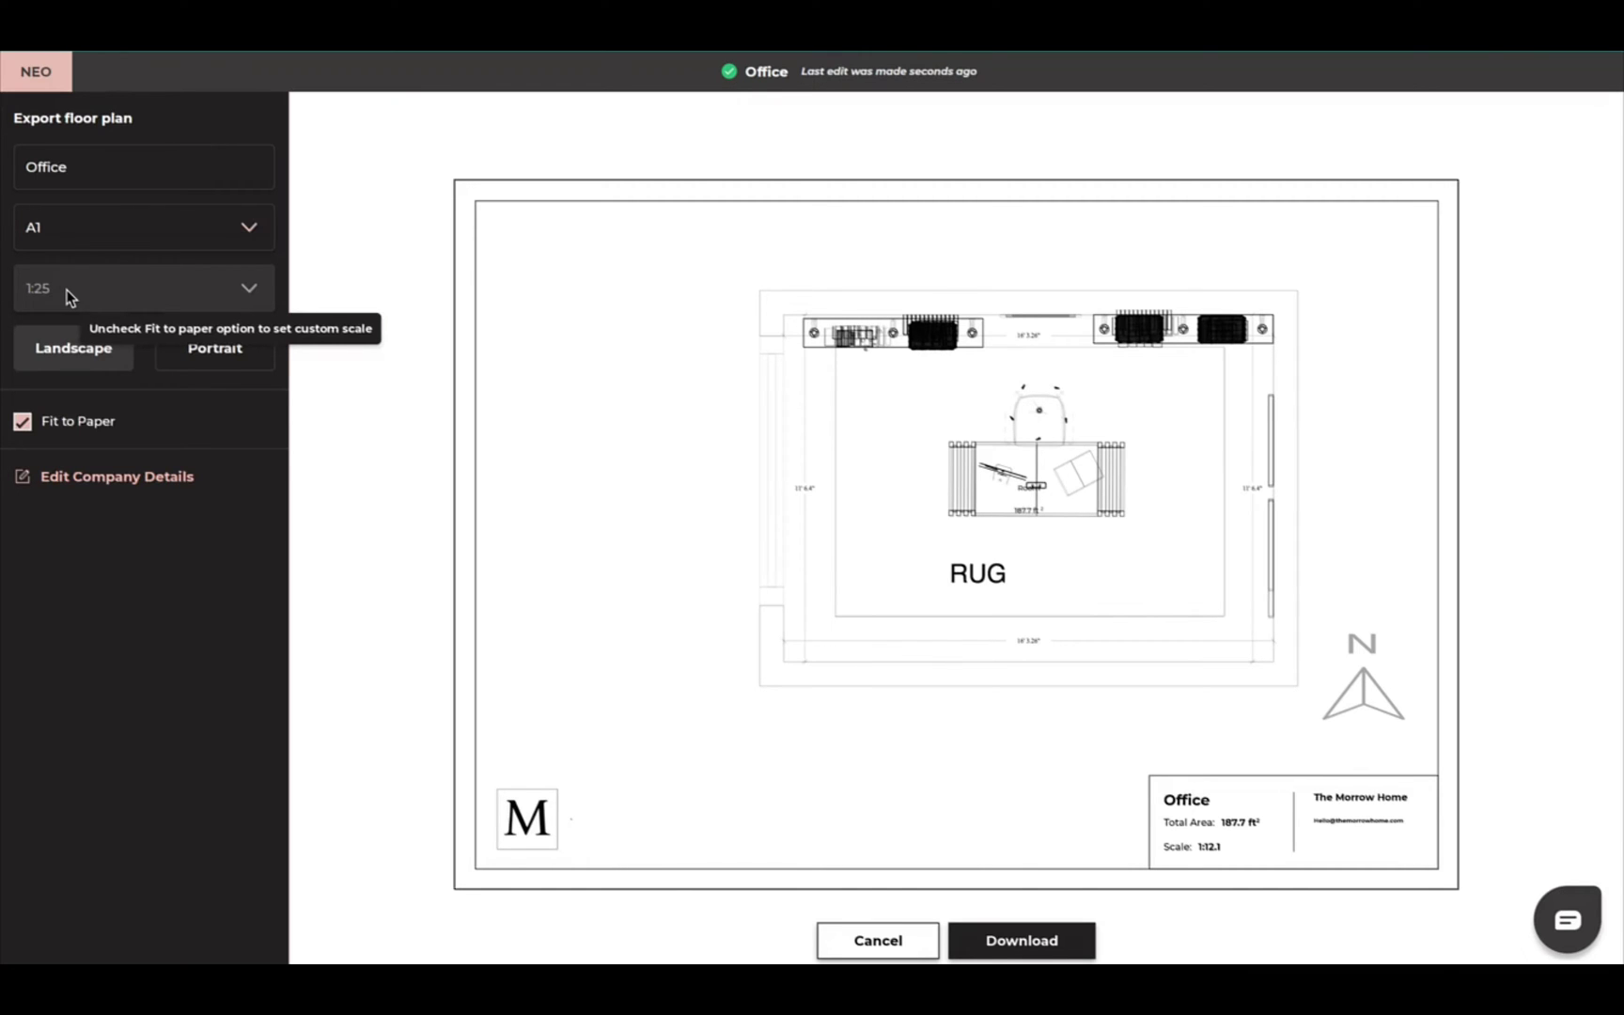
pyautogui.click(19, 425)
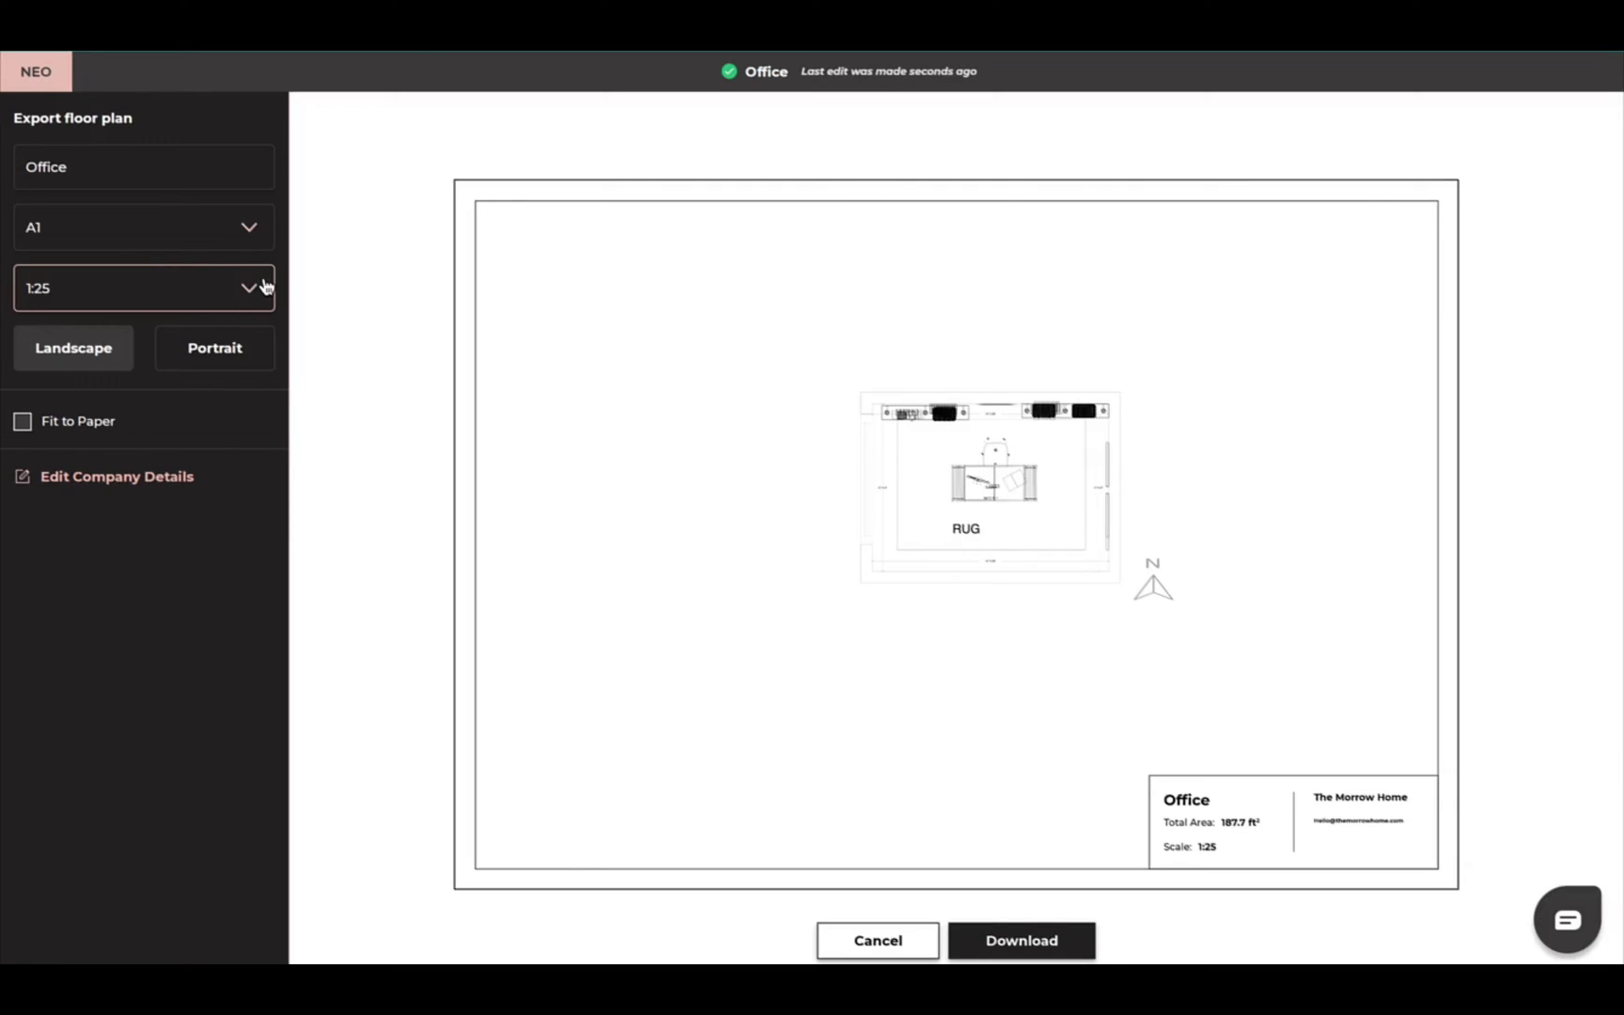
pyautogui.click(266, 286)
pyautogui.scroll(-5, 188, 538)
pyautogui.scroll(5, 191, 540)
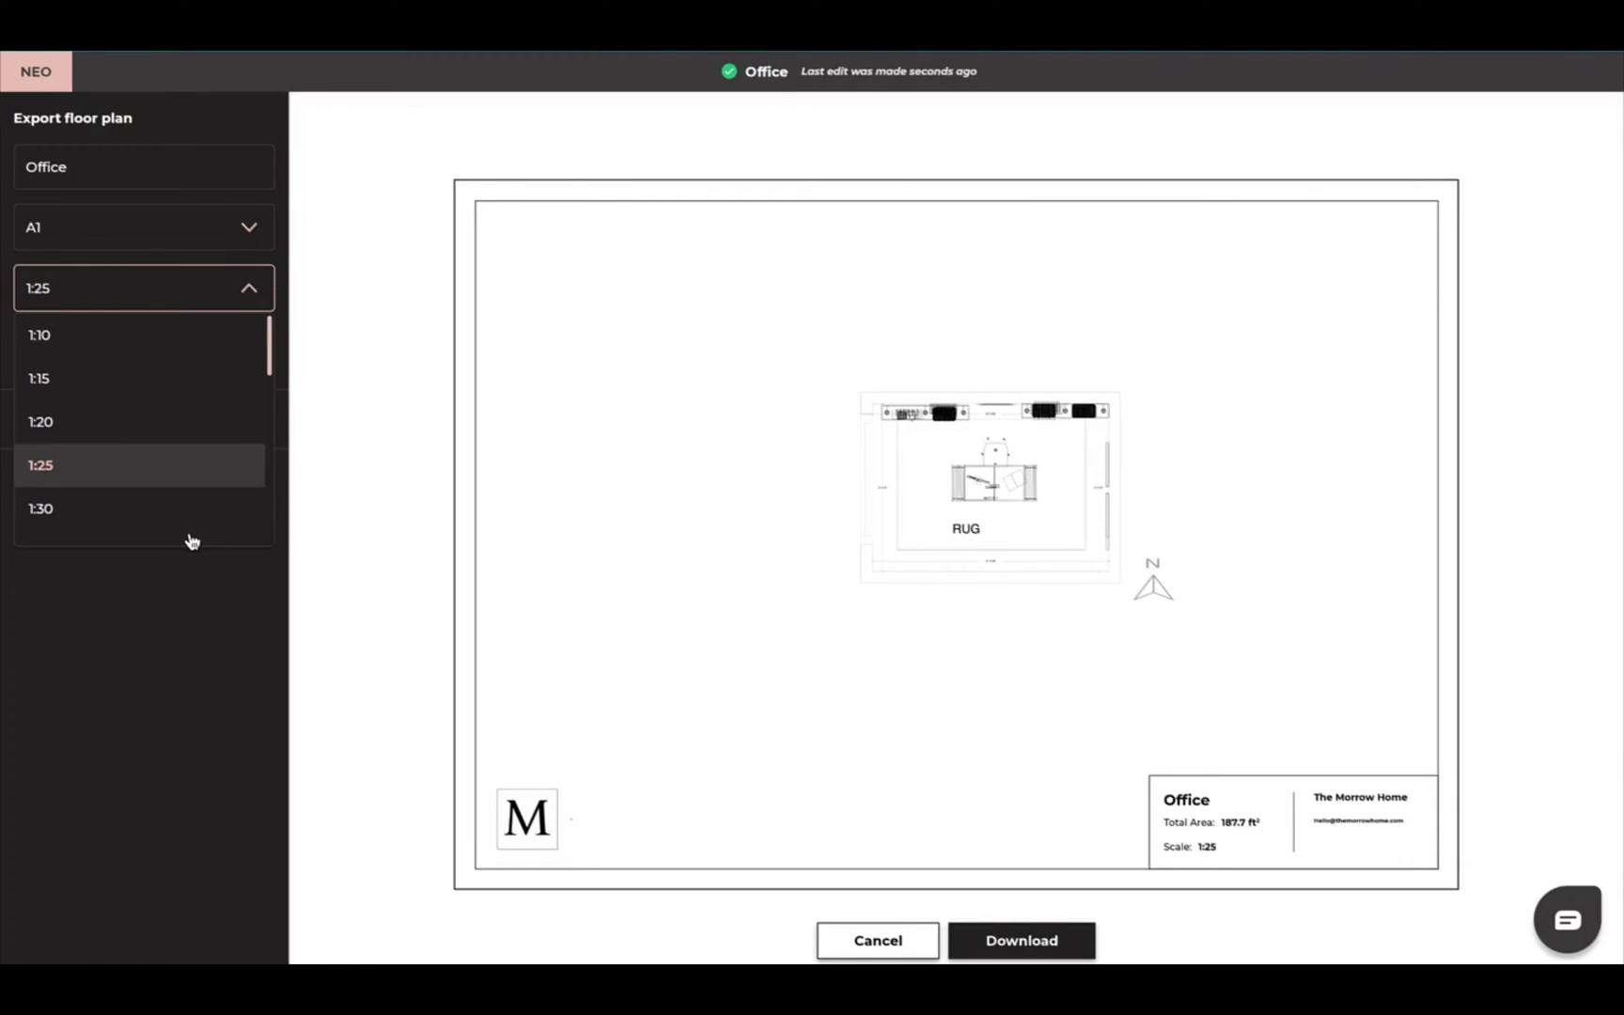
pyautogui.click(260, 293)
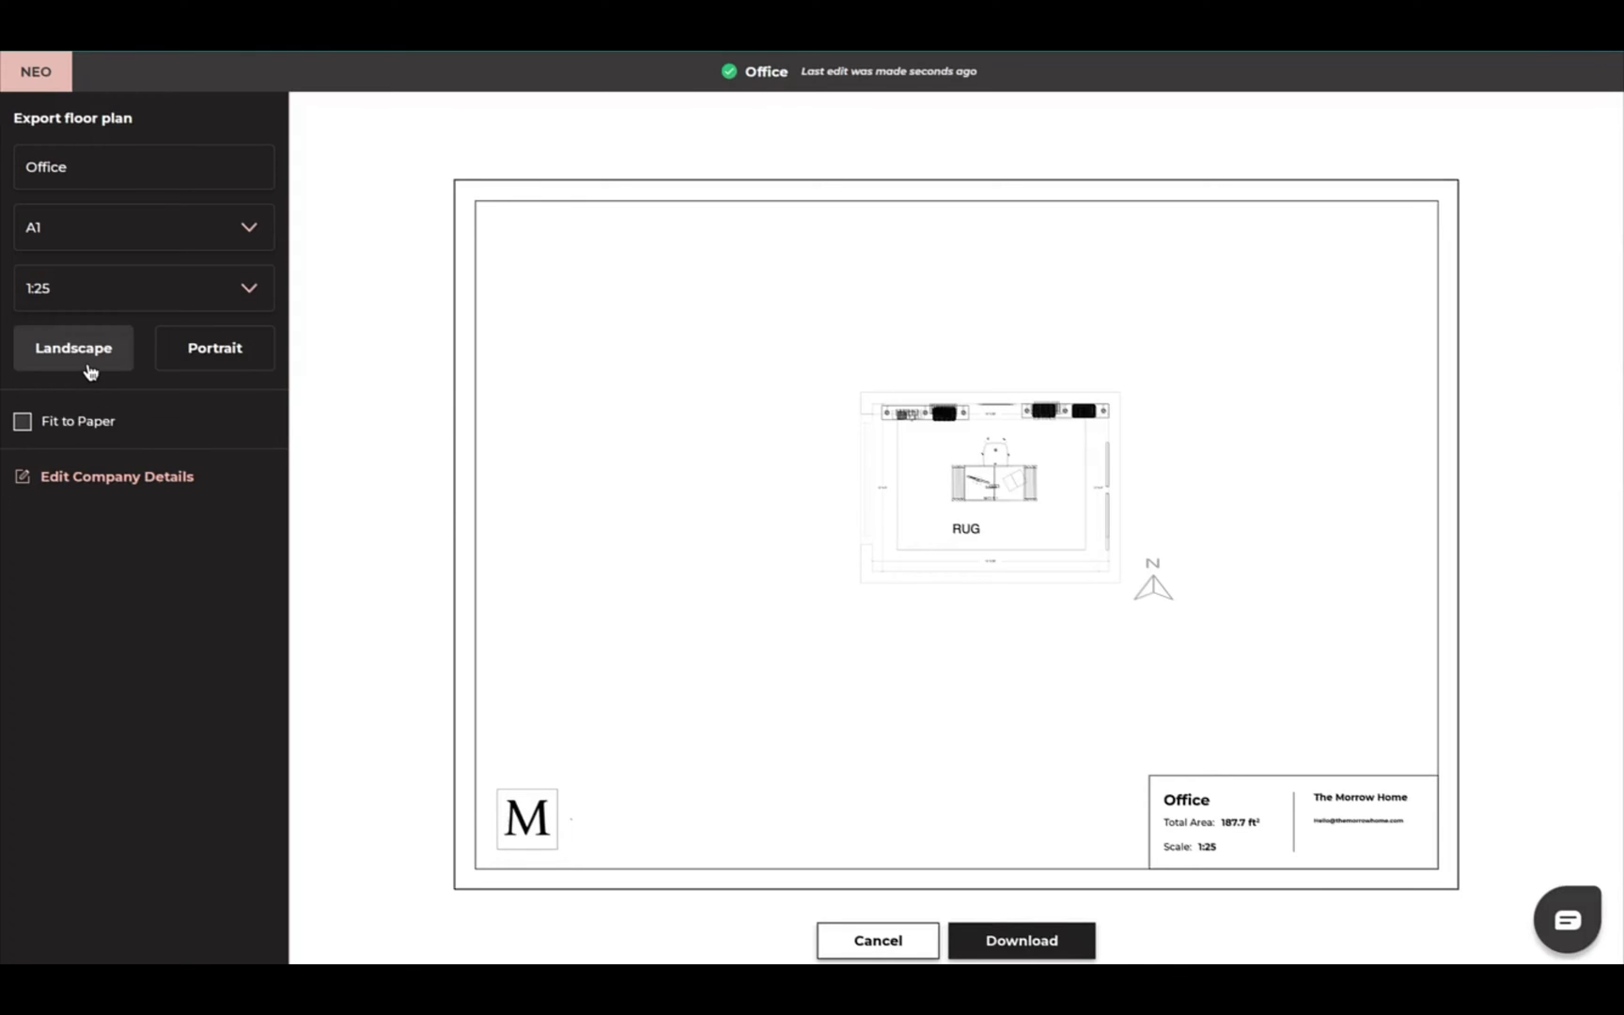
pyautogui.click(23, 423)
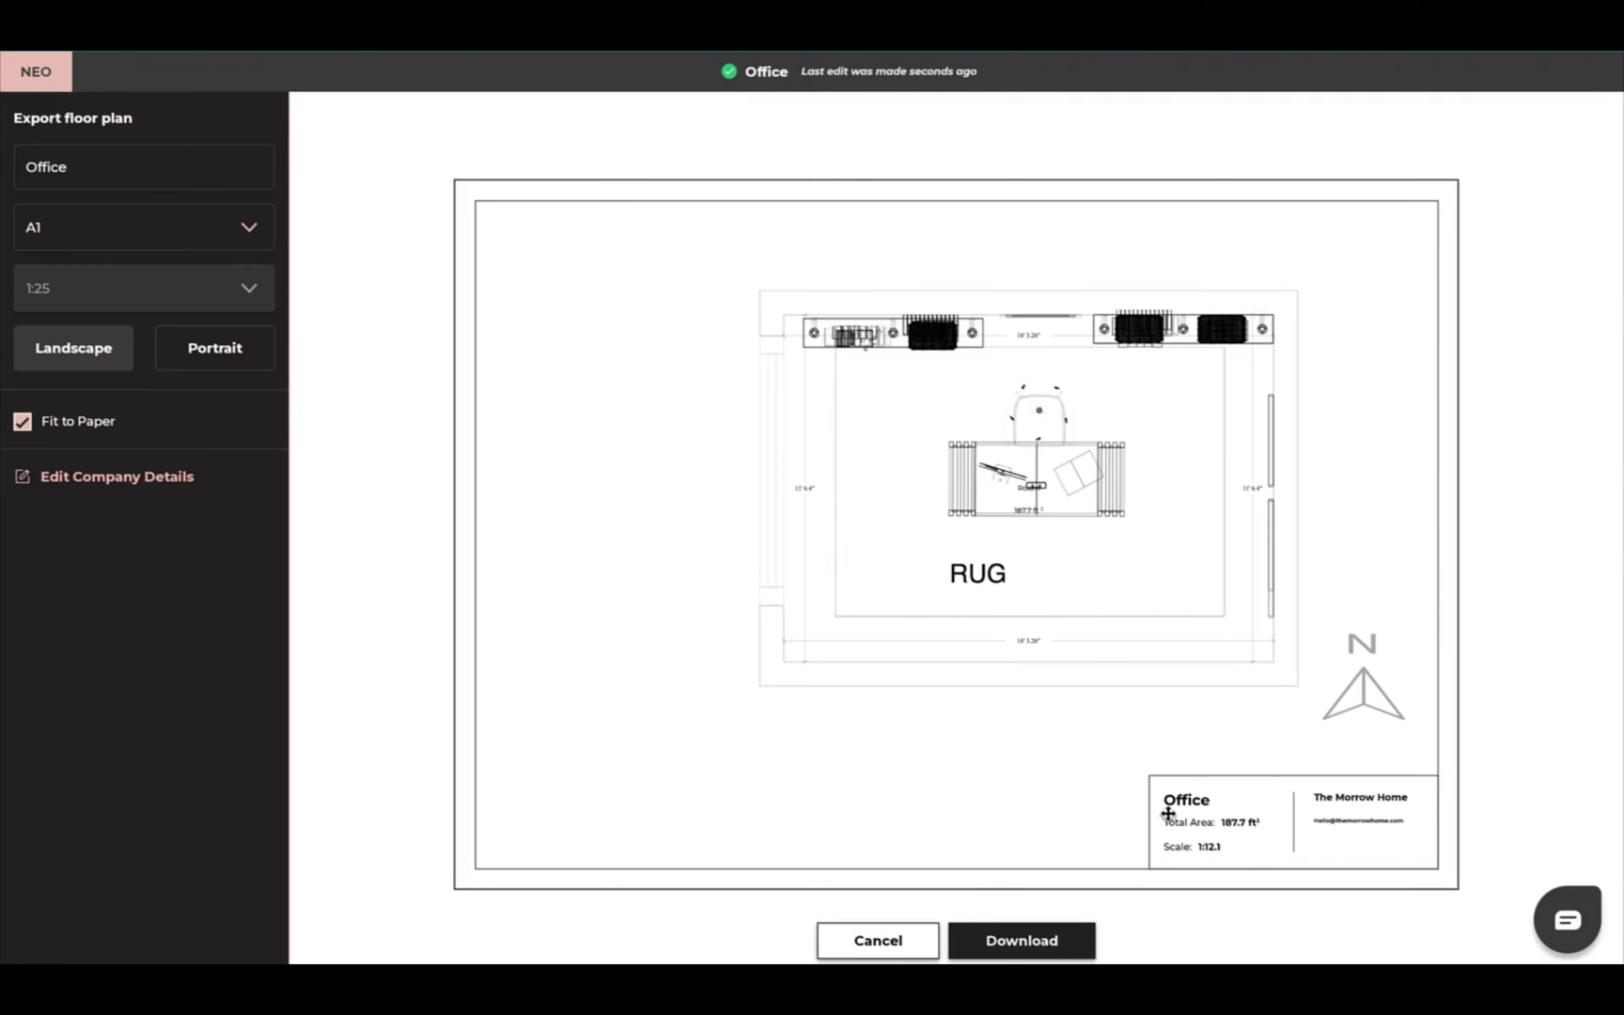
# Review the company details for the title block, then return to the export options.
pyautogui.moveTo(153, 305)
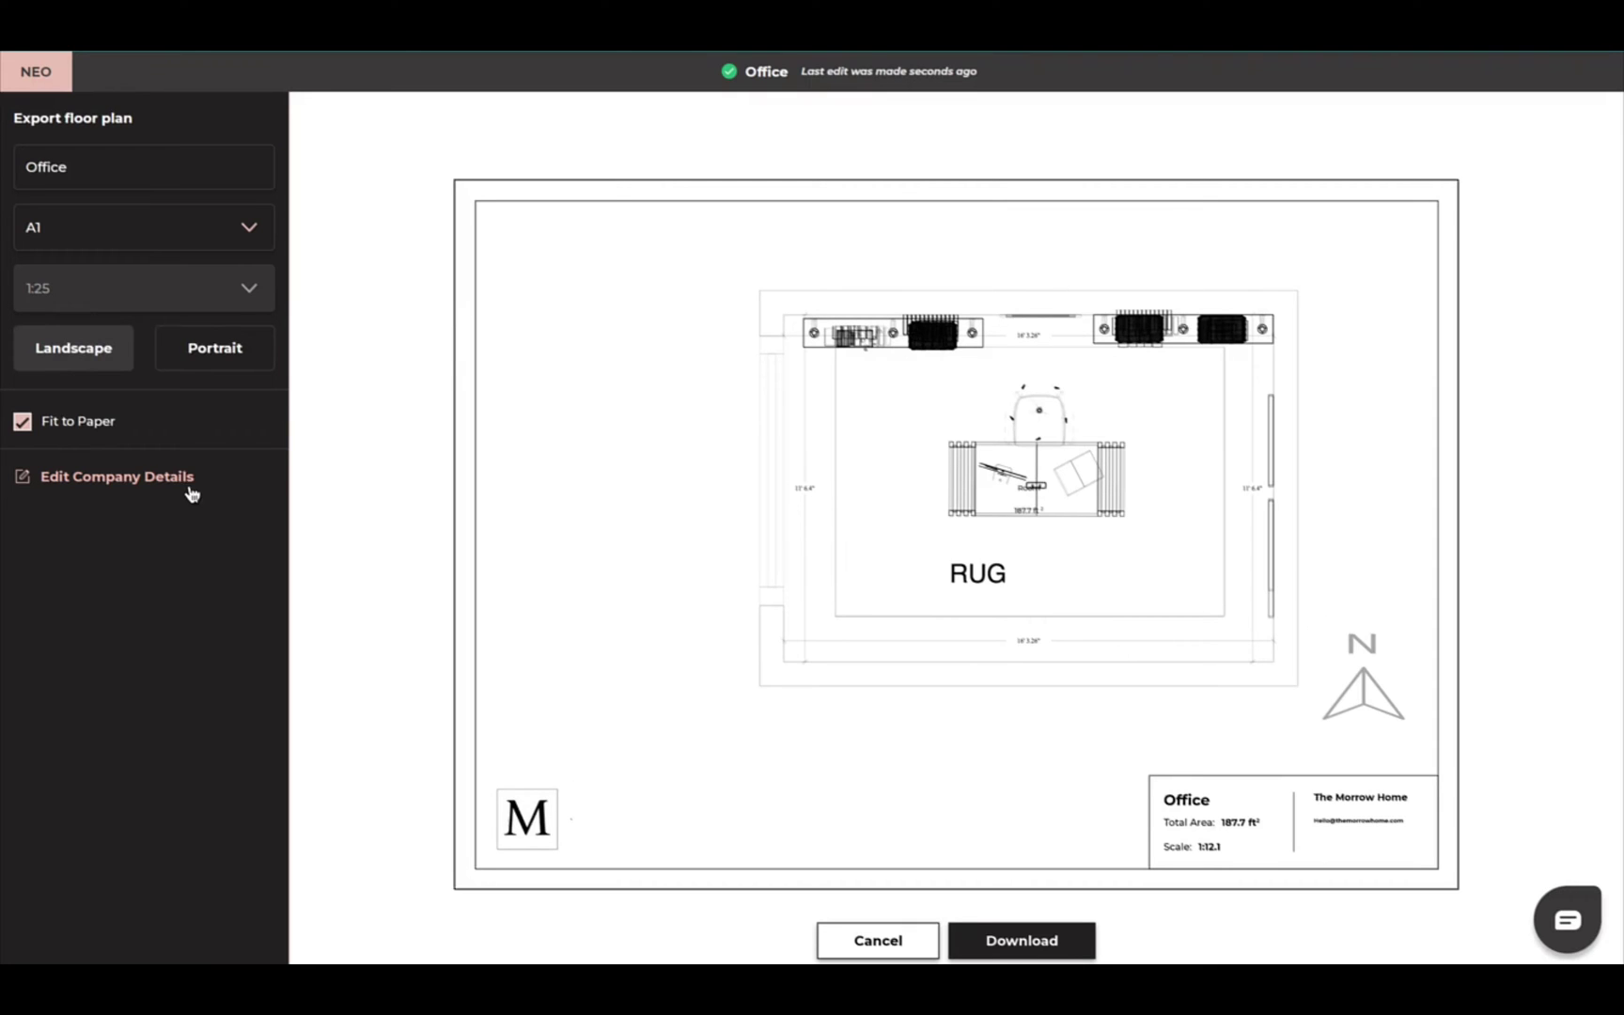
pyautogui.click(150, 479)
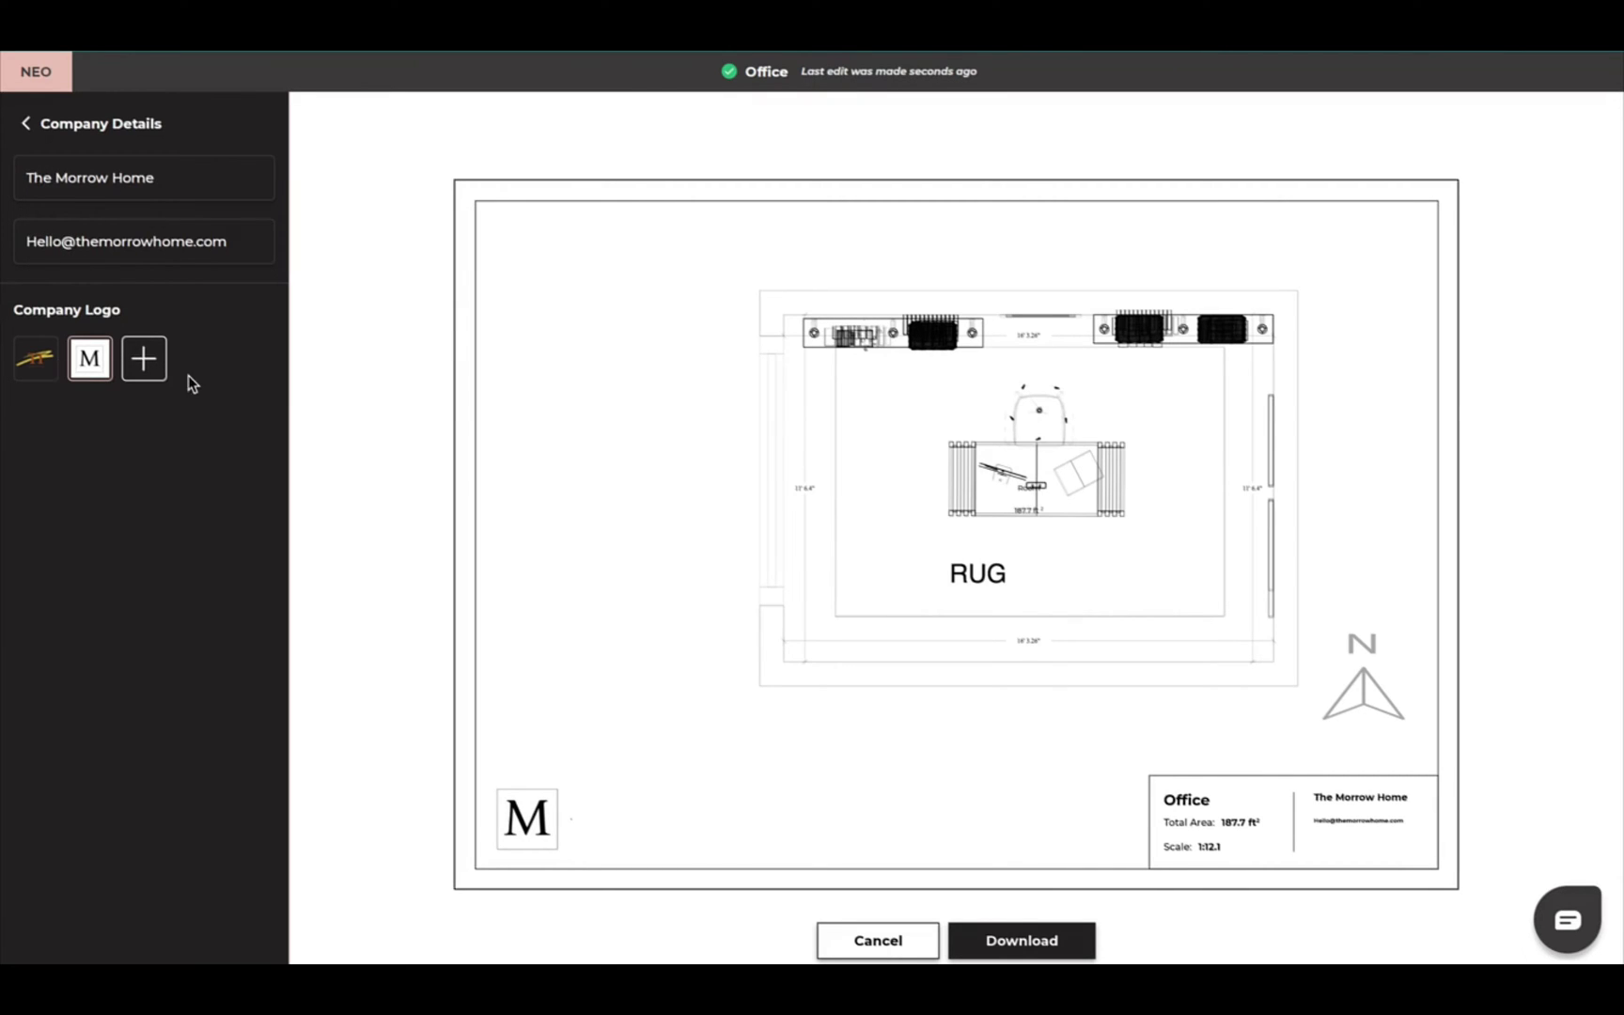
pyautogui.click(40, 129)
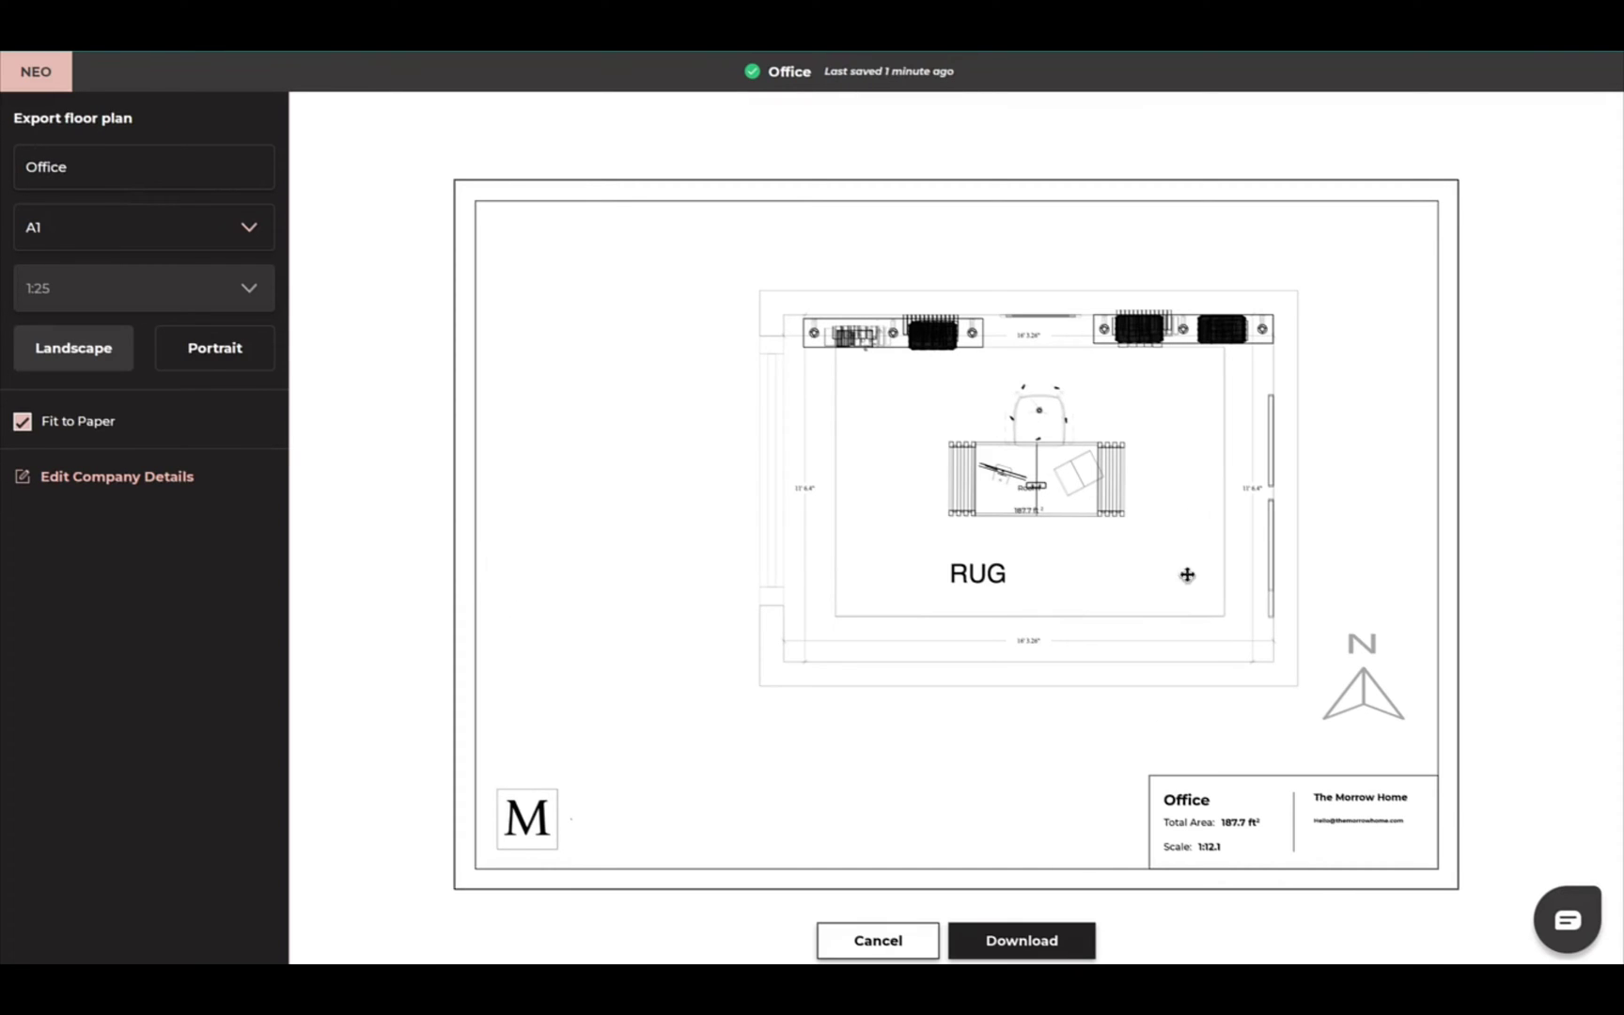
pyautogui.click(1053, 951)
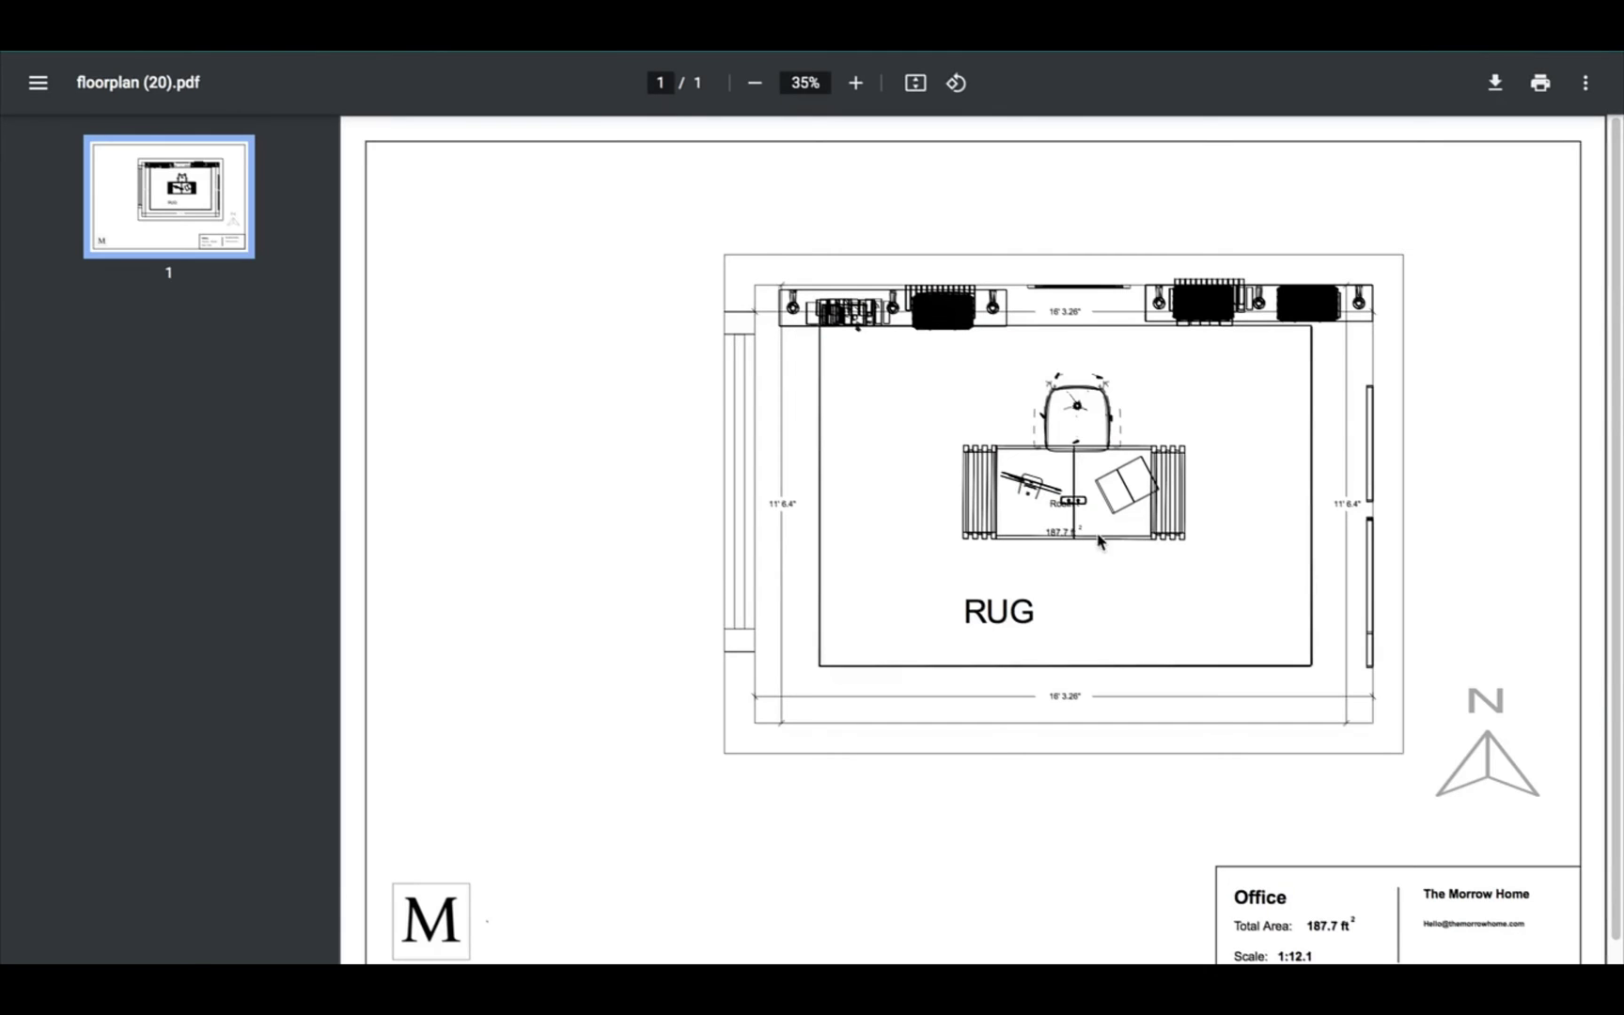
pyautogui.scroll(-1, 1027, 578)
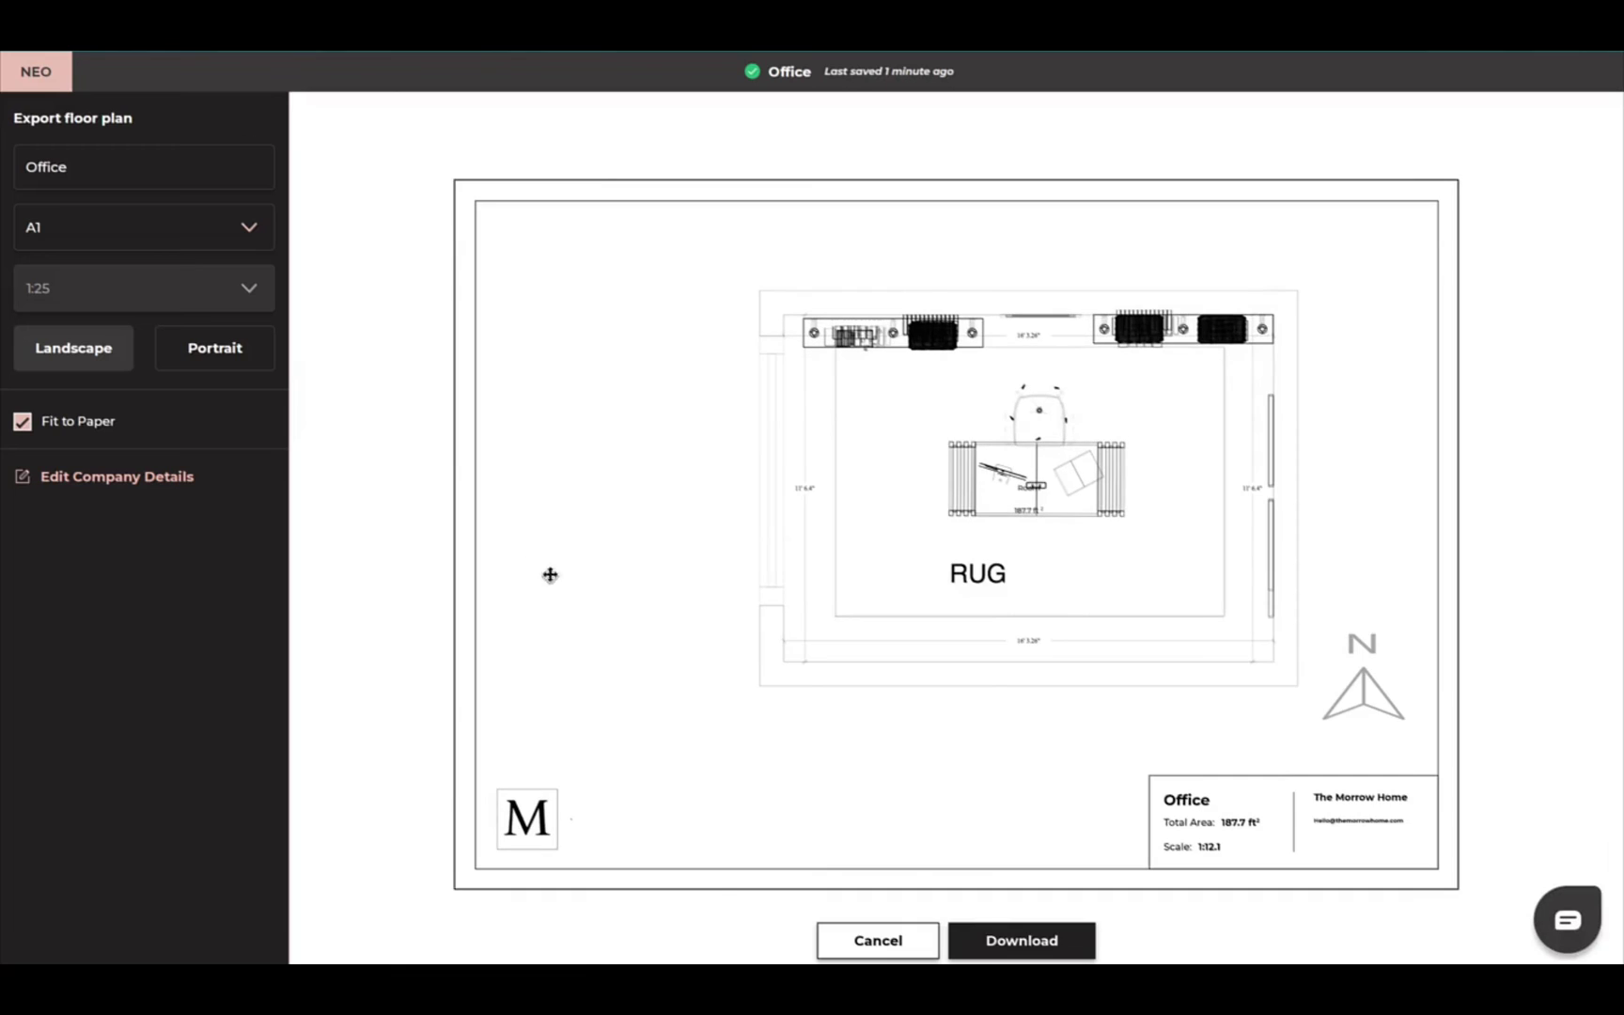
# Leave the export options, start an elevation view and centre the room on screen.
pyautogui.click(831, 941)
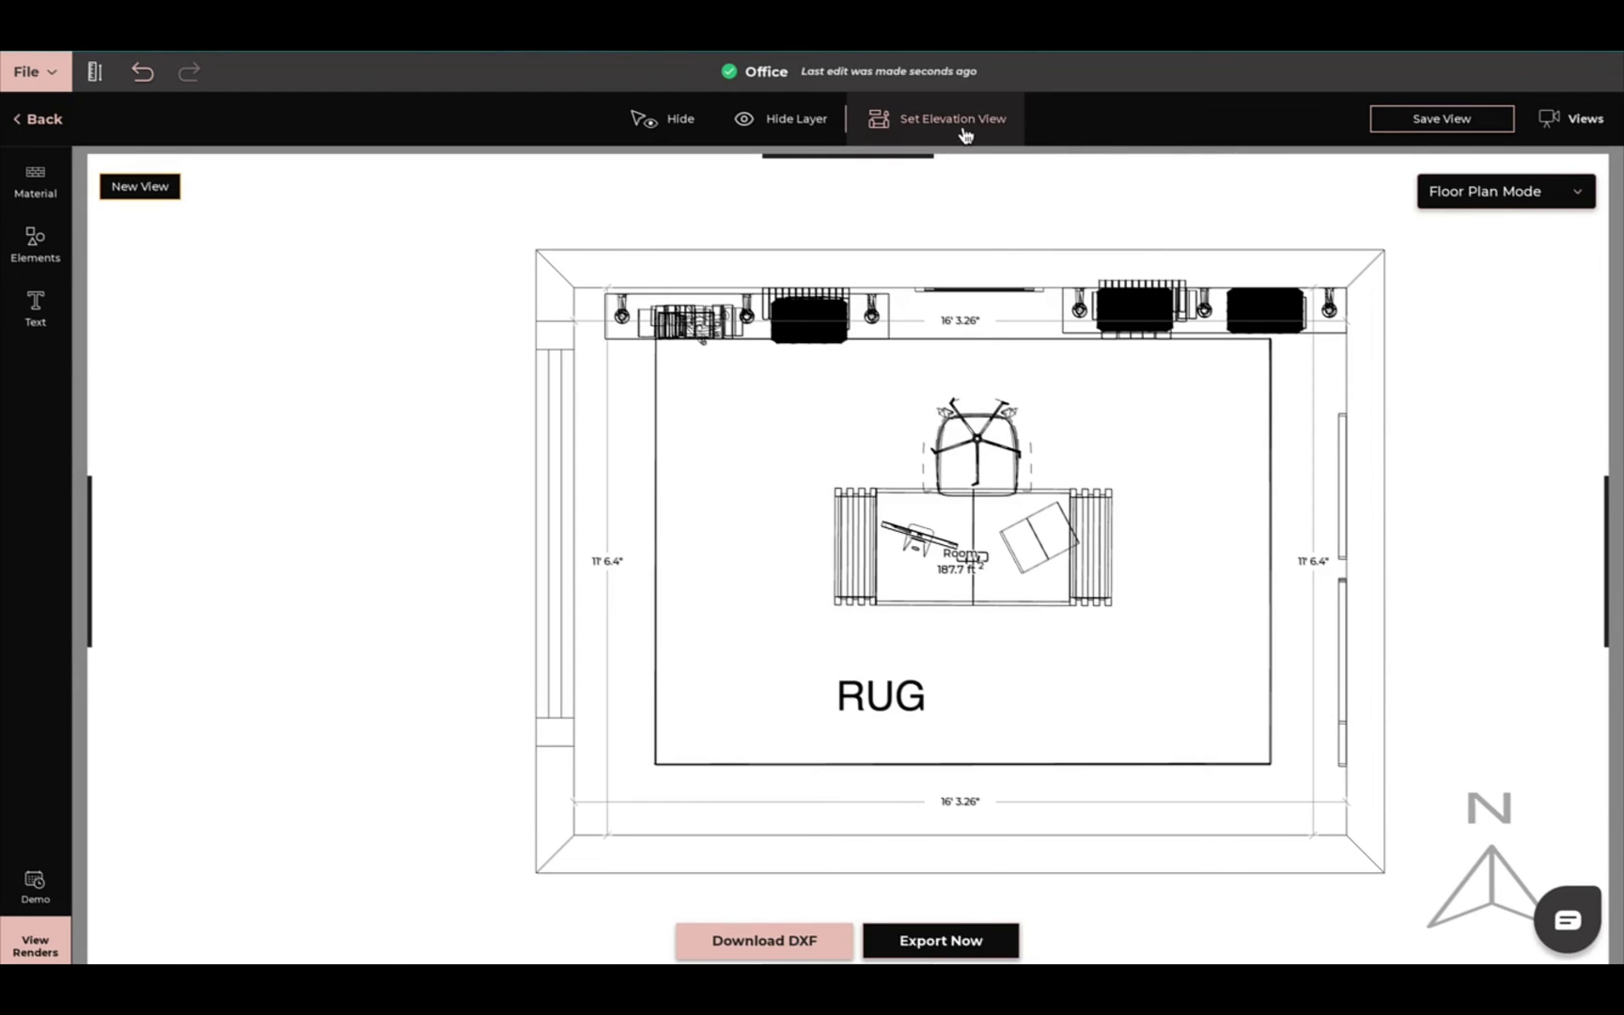
pyautogui.click(935, 125)
pyautogui.scroll(-4, 1452, 580)
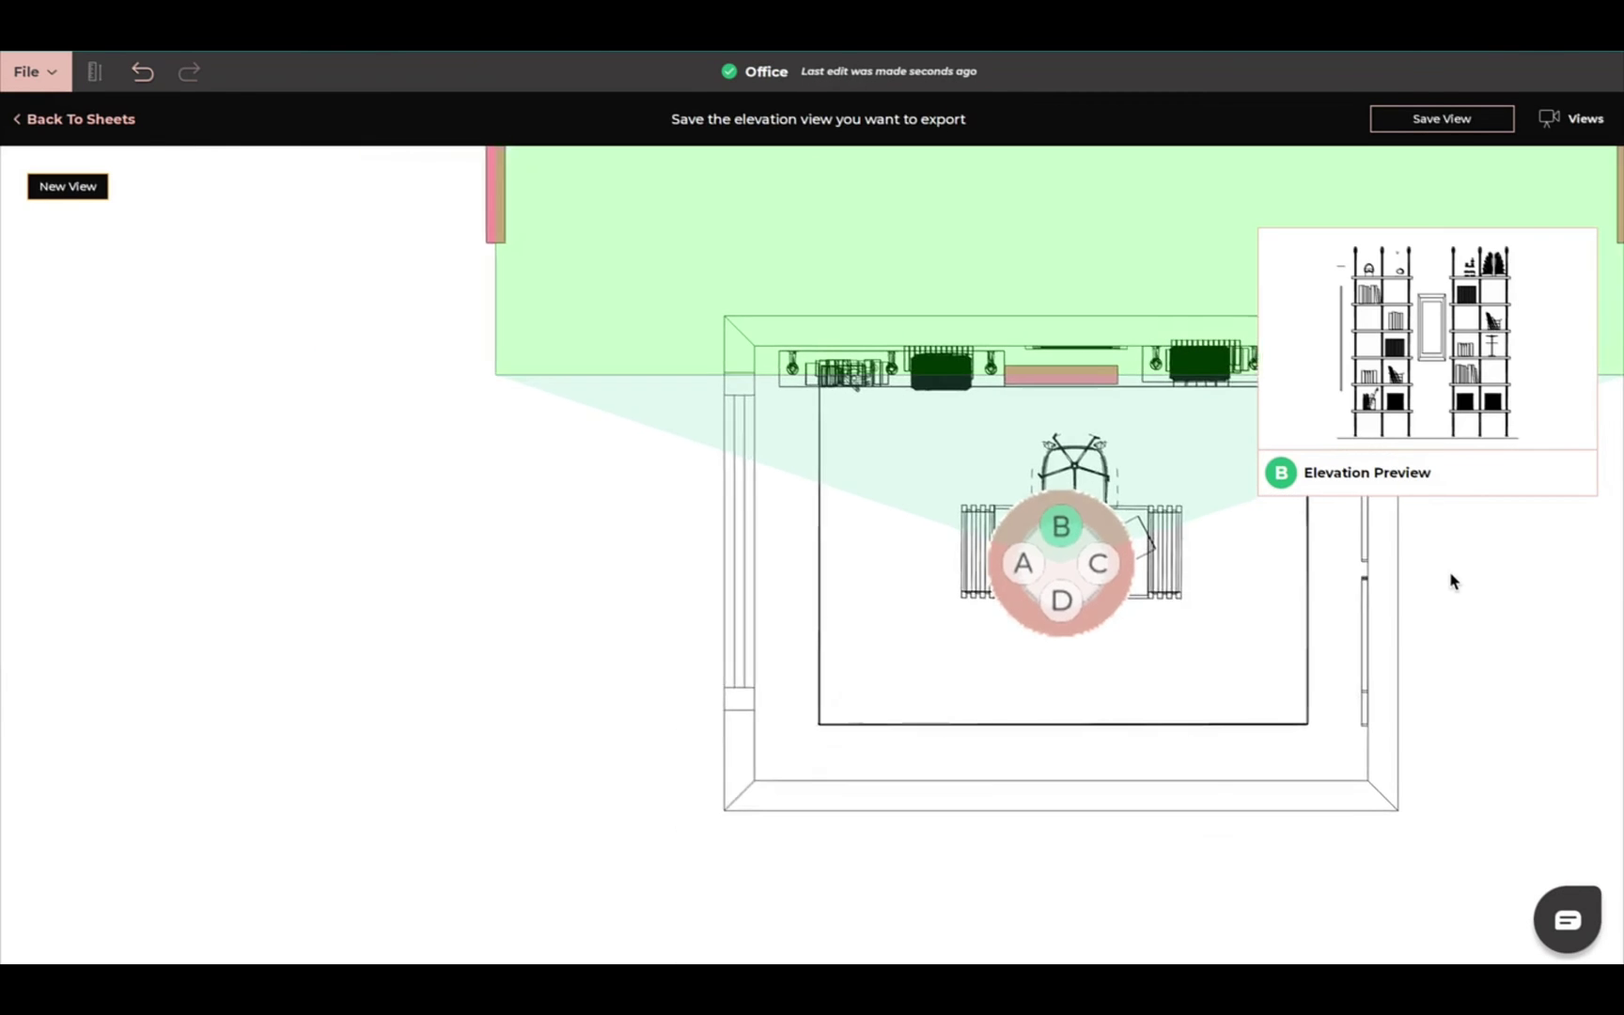
pyautogui.scroll(-2, 1452, 581)
pyautogui.moveTo(1450, 579); pyautogui.dragTo(936, 629)
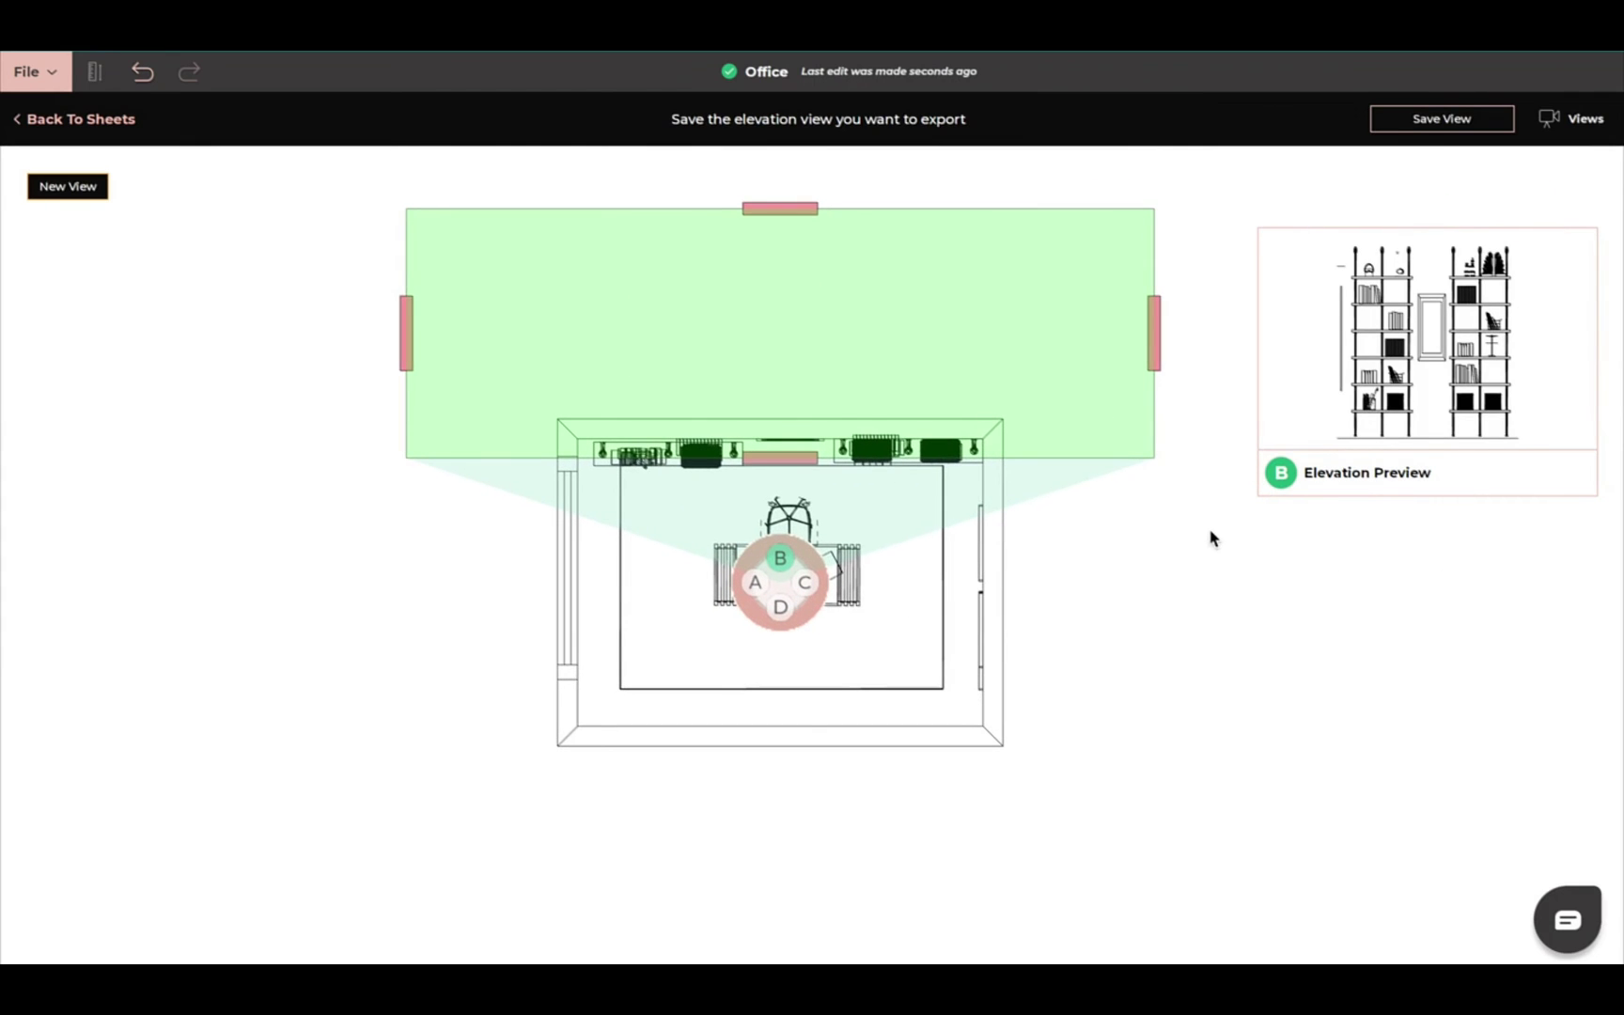
pyautogui.scroll(-1, 1058, 587)
pyautogui.scroll(-1, 1058, 589)
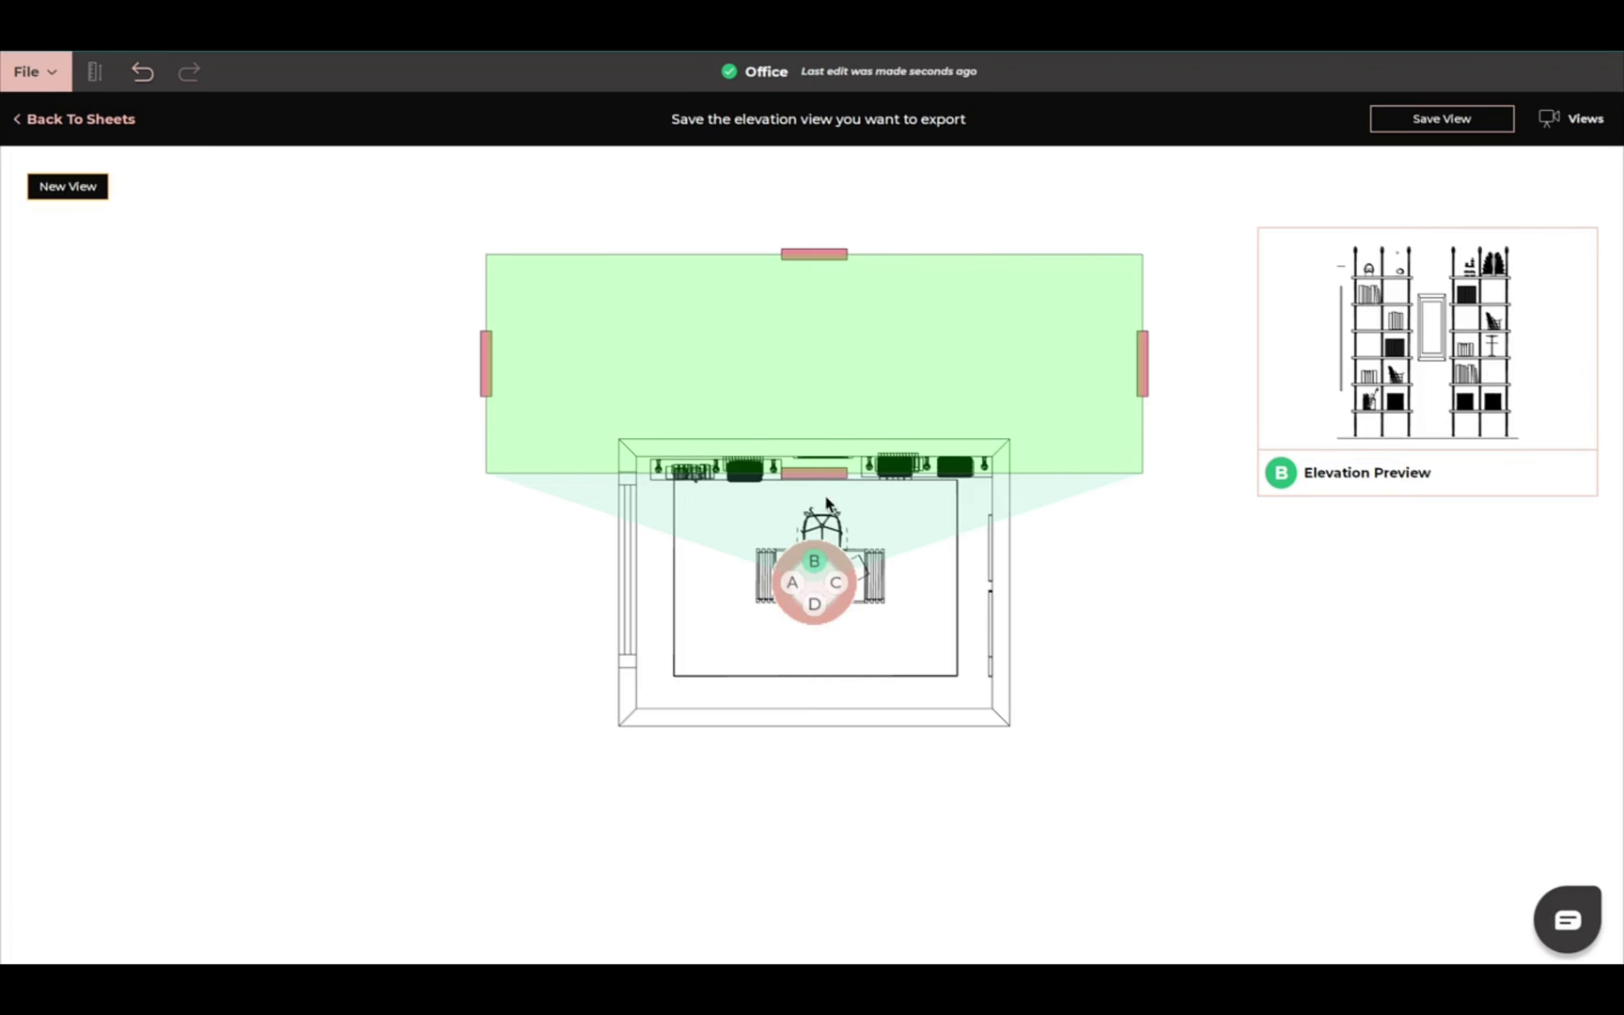
# Narrow and shift the elevation area to capture the desk and chair.
pyautogui.moveTo(1145, 363); pyautogui.dragTo(995, 420)
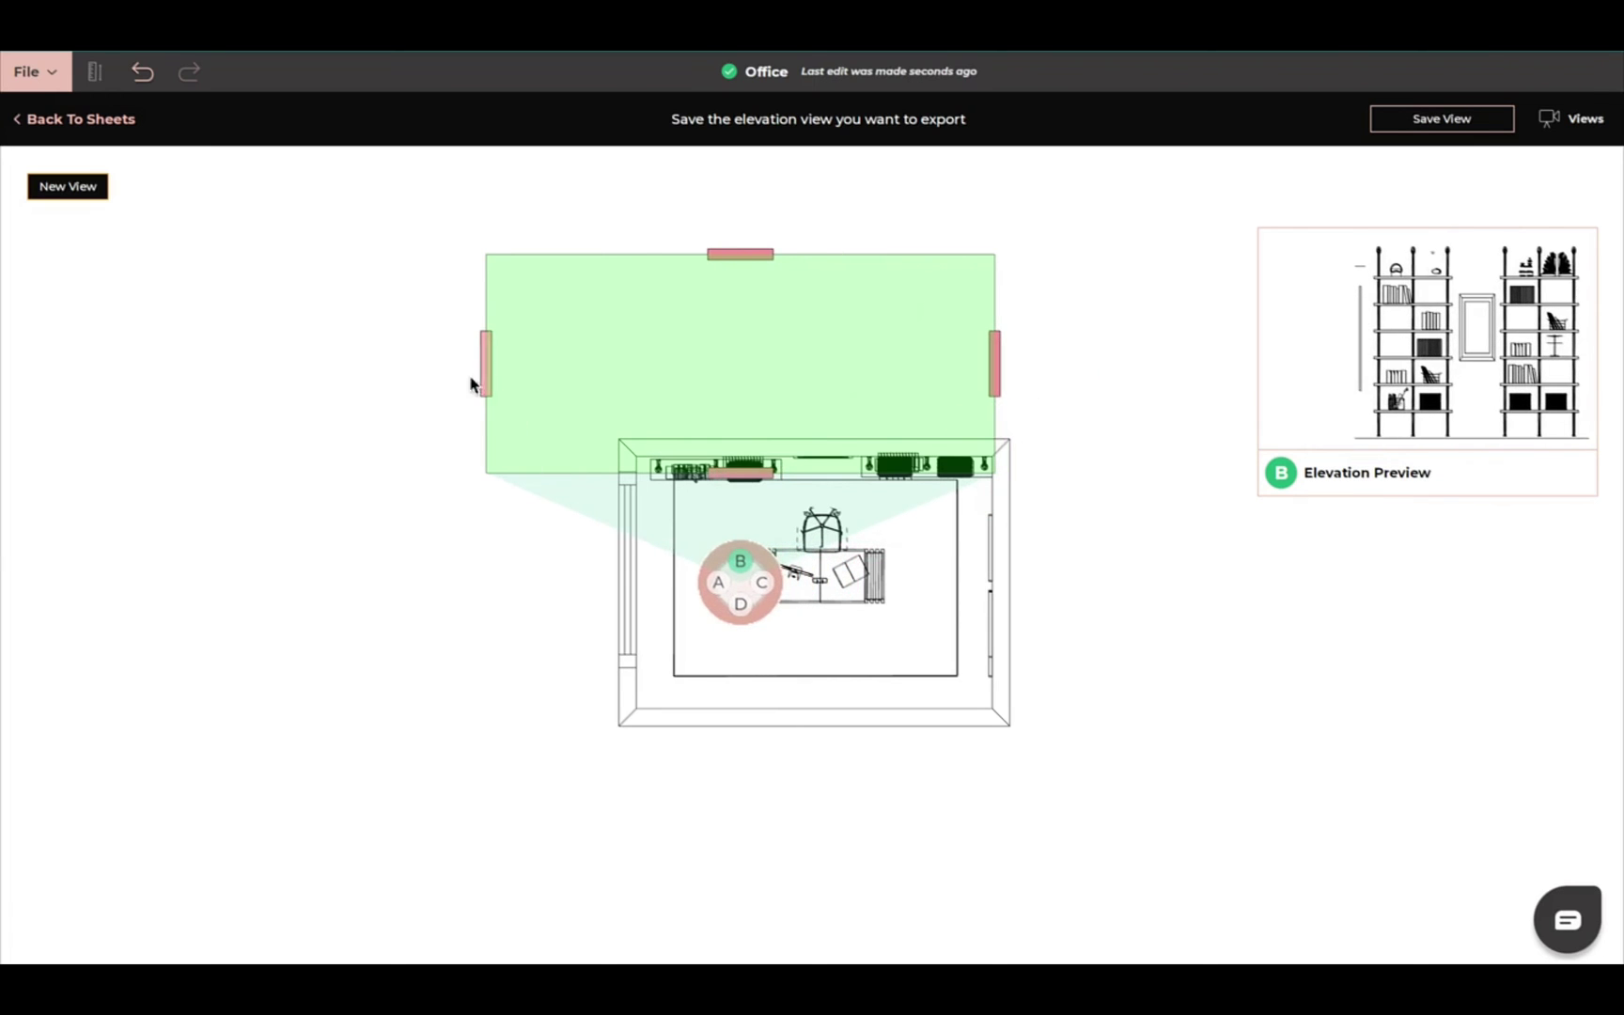
pyautogui.moveTo(482, 383); pyautogui.dragTo(638, 410)
pyautogui.moveTo(794, 256)
pyautogui.mouseDown()
pyautogui.moveTo(808, 321)
pyautogui.moveTo(784, 463)
pyautogui.mouseUp()
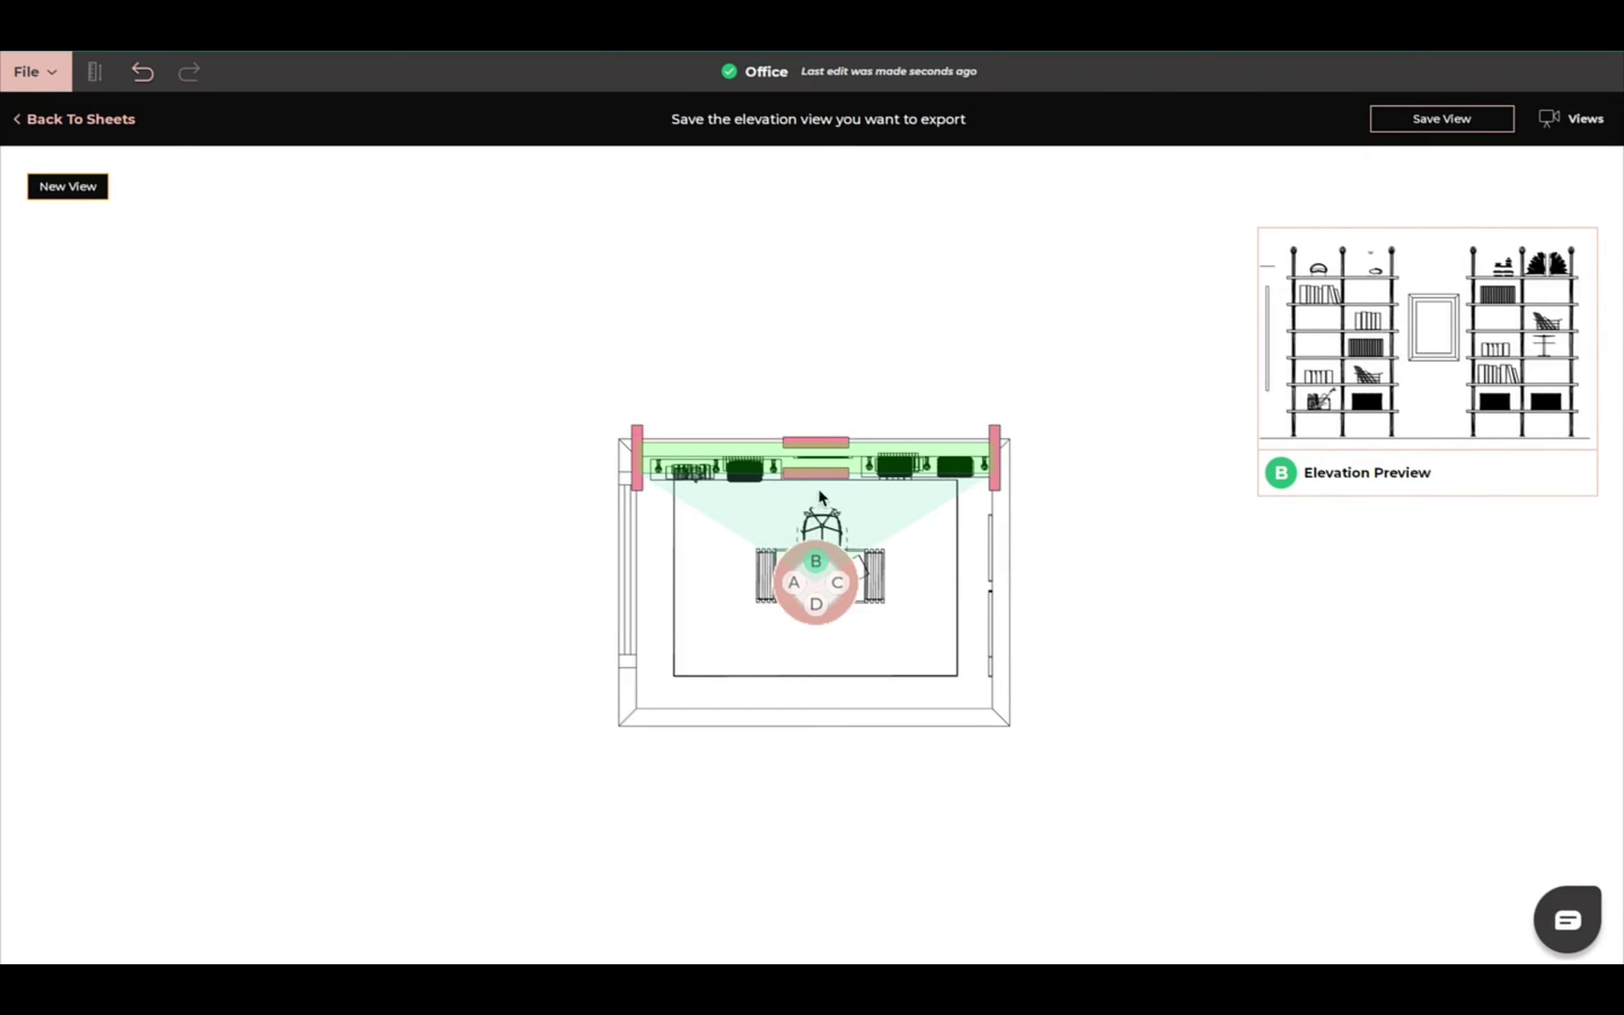
pyautogui.moveTo(817, 473); pyautogui.dragTo(821, 650)
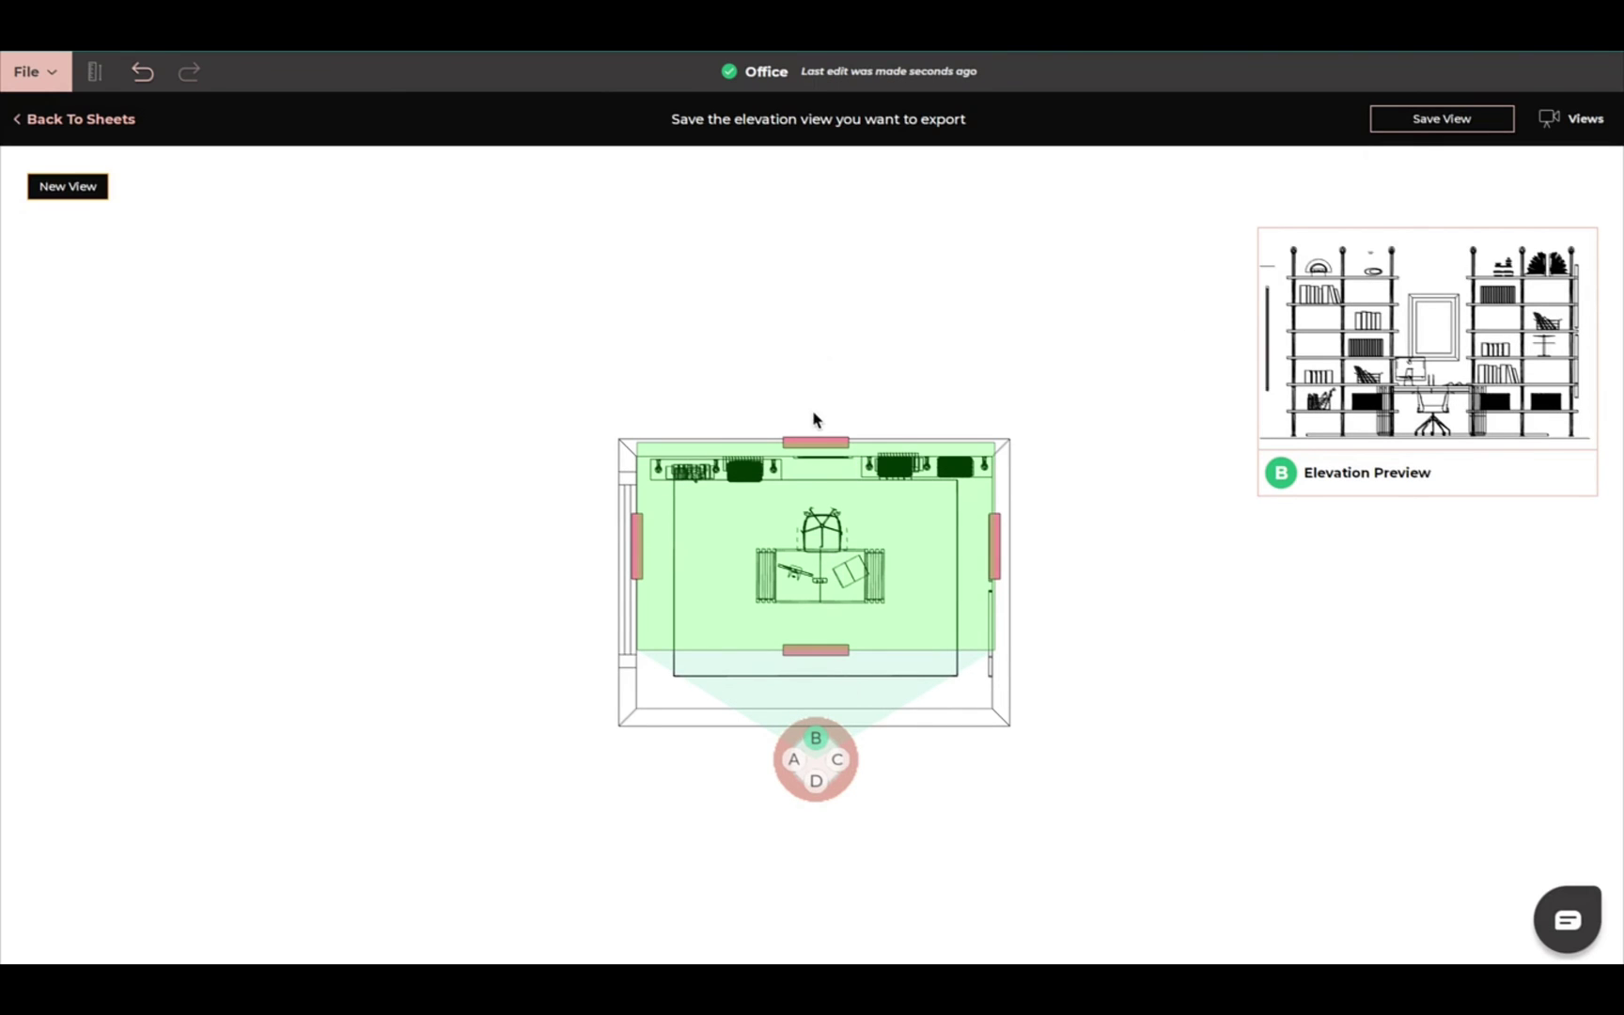
# Save this elevation as a new view named '4'.
pyautogui.click(1421, 124)
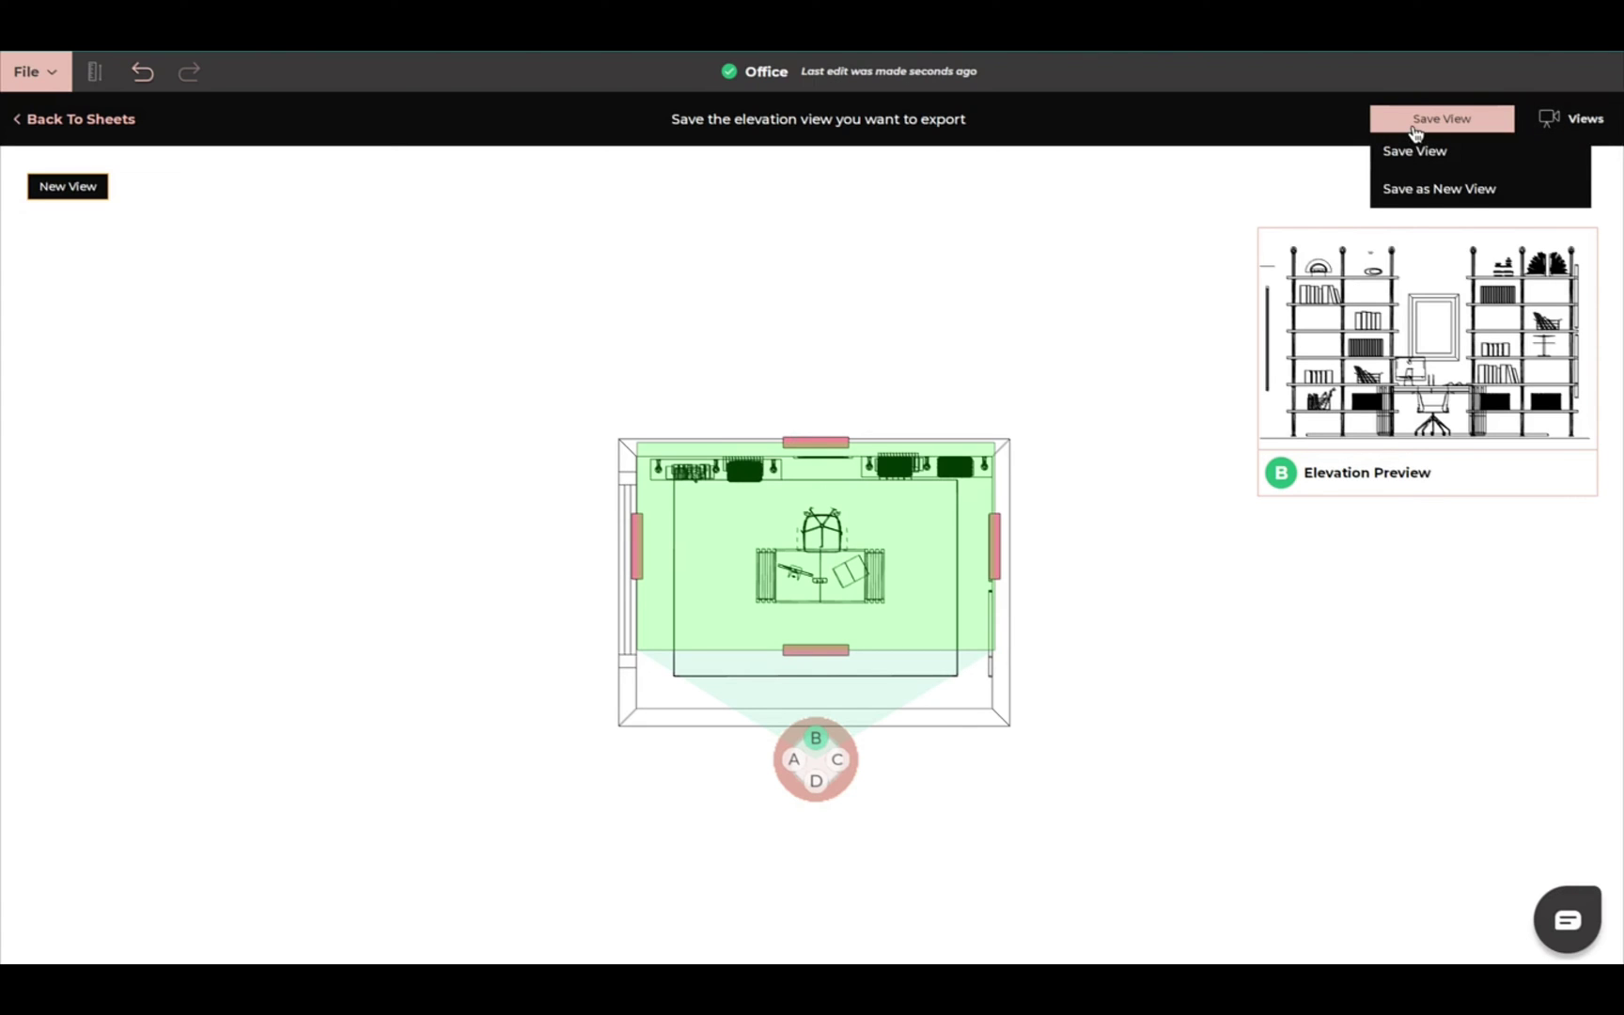
pyautogui.click(1414, 150)
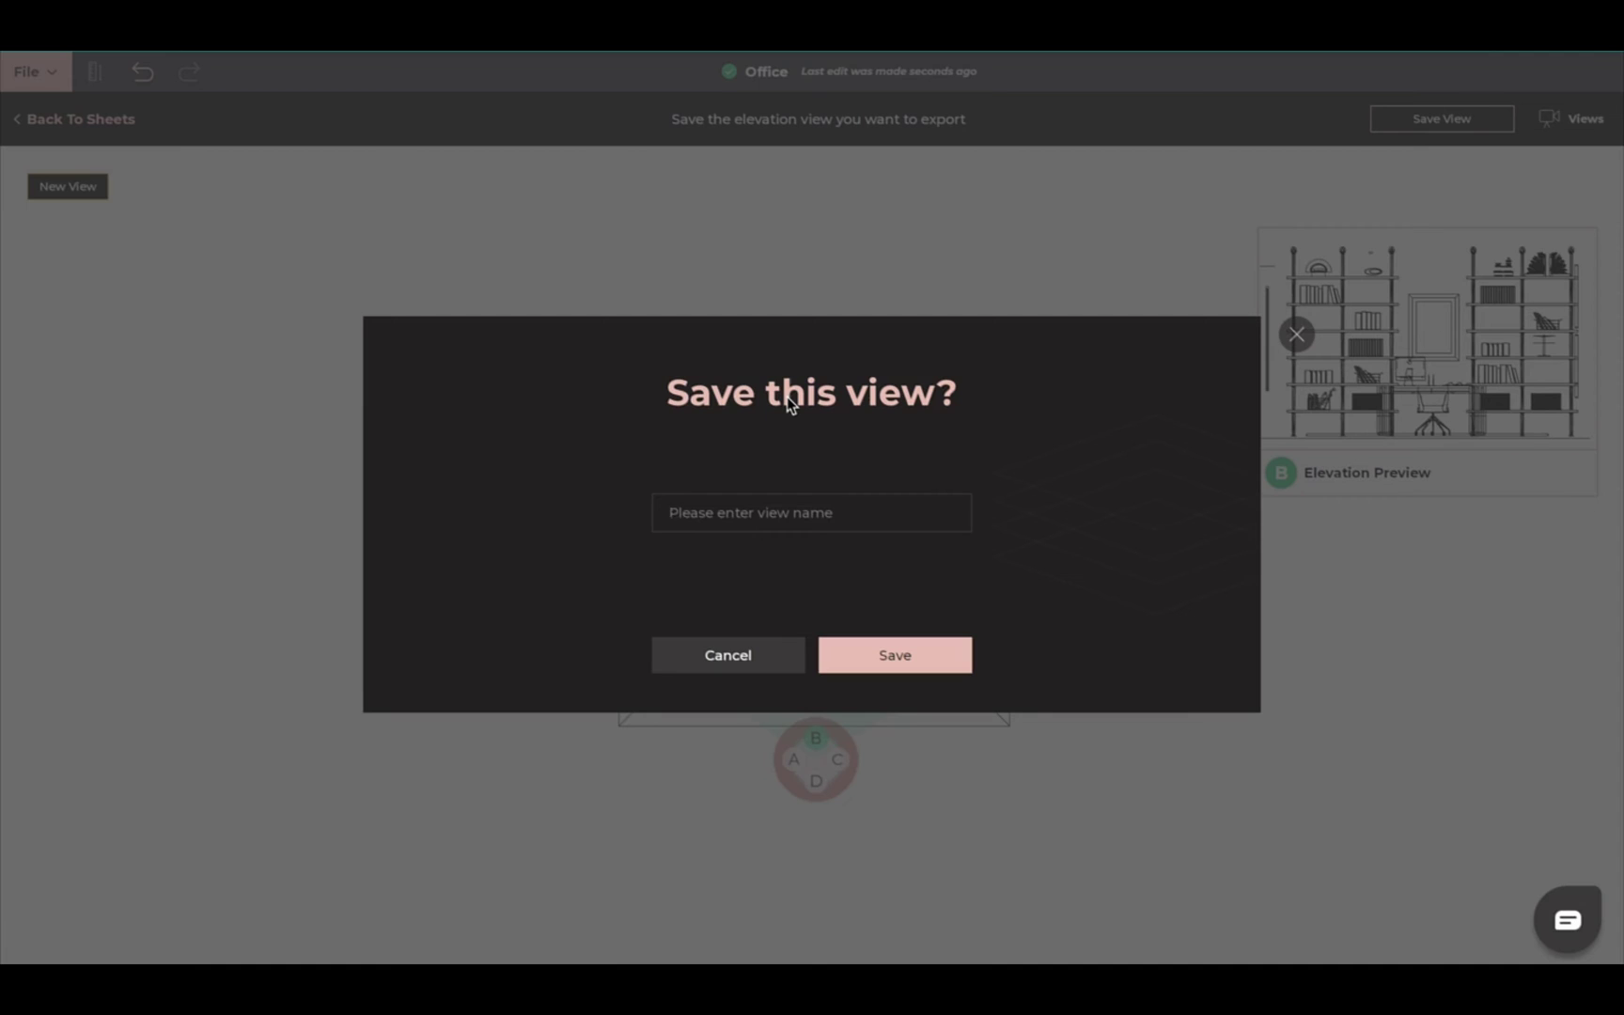
pyautogui.write('4')
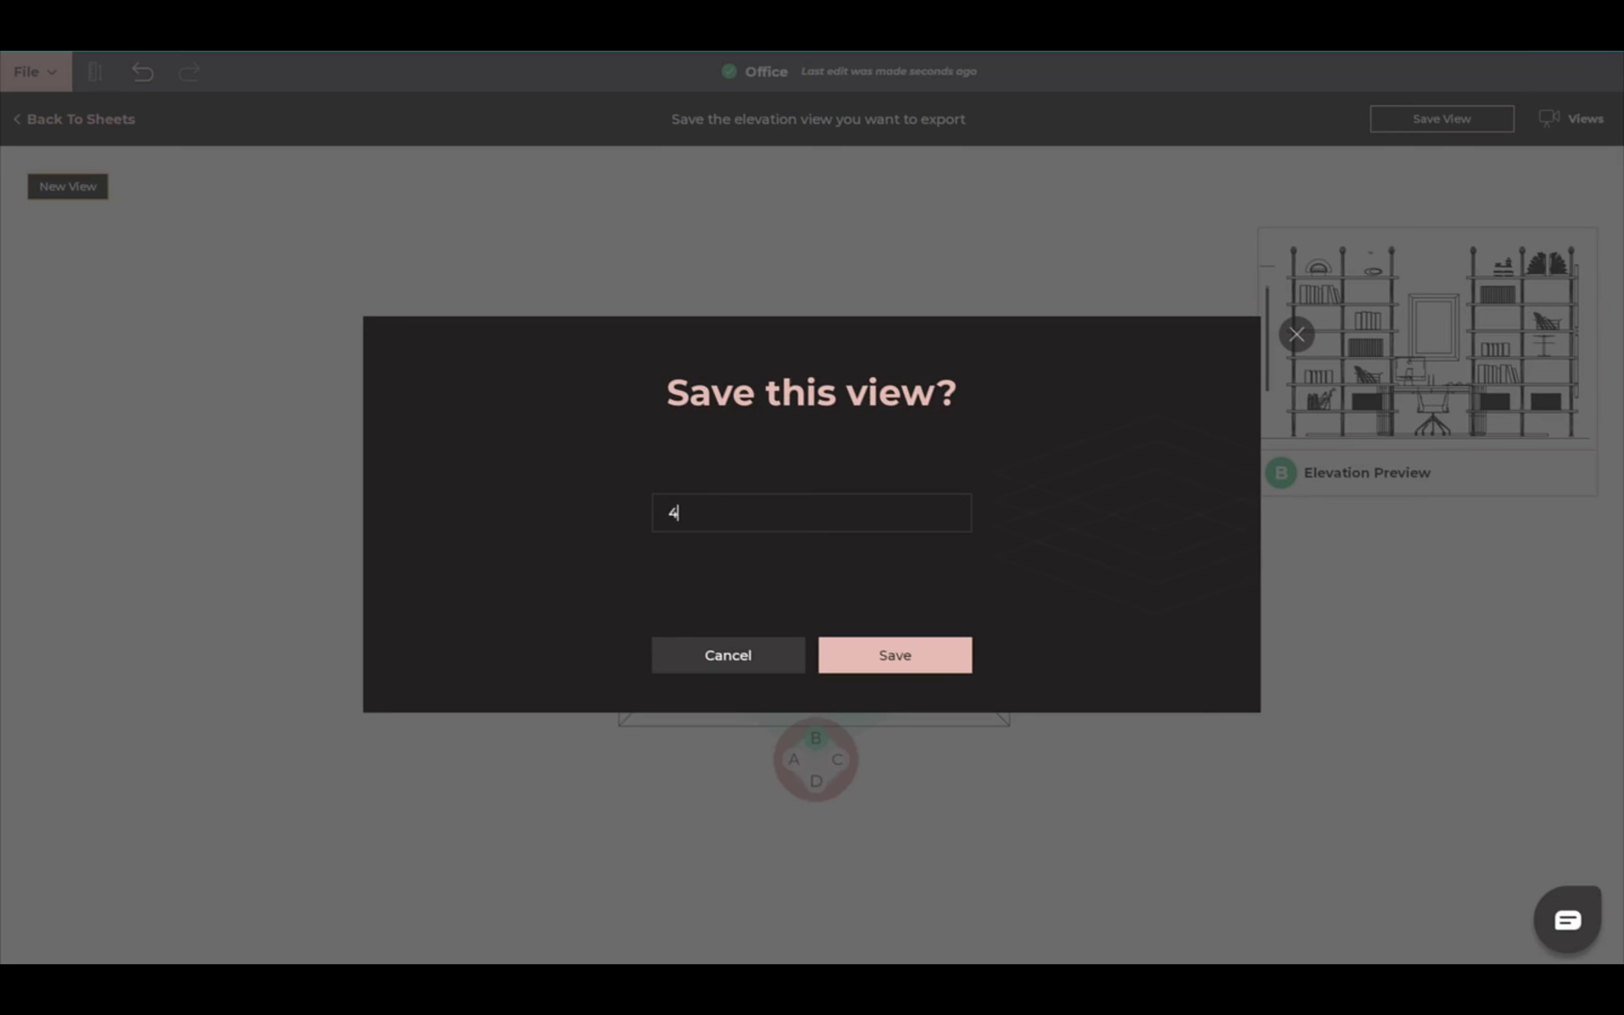
pyautogui.click(946, 674)
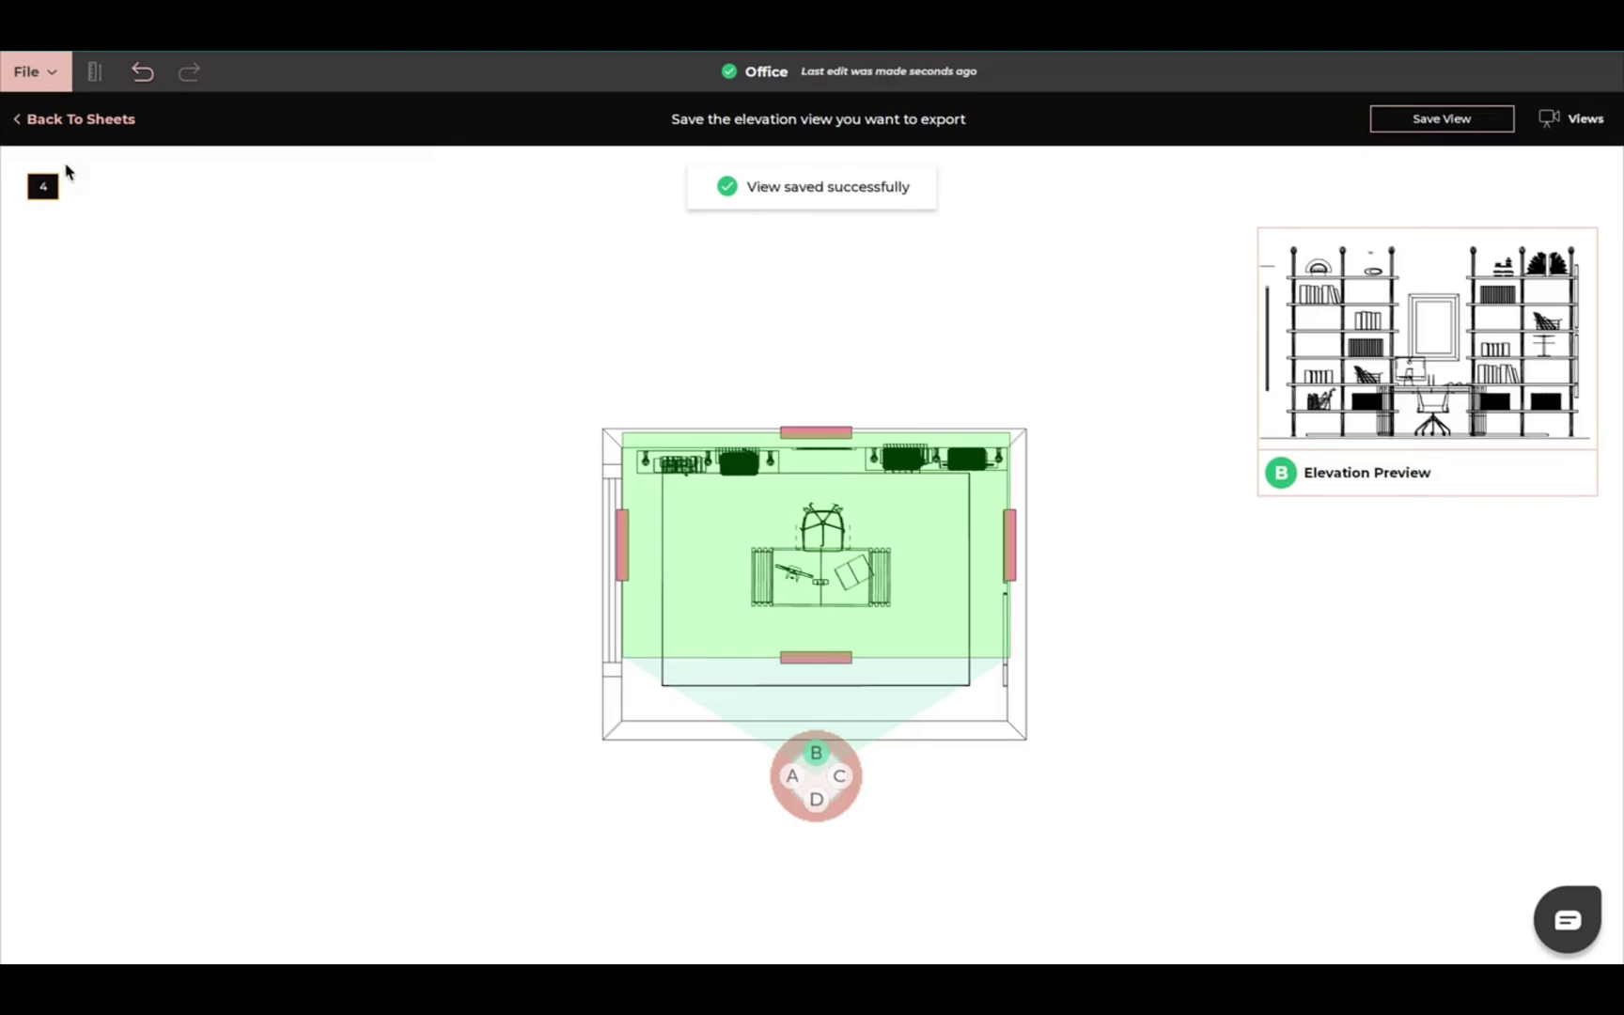
# Open view 4 on the sheet, nudge it right and up, and test hiding the picture frame.
pyautogui.click(44, 122)
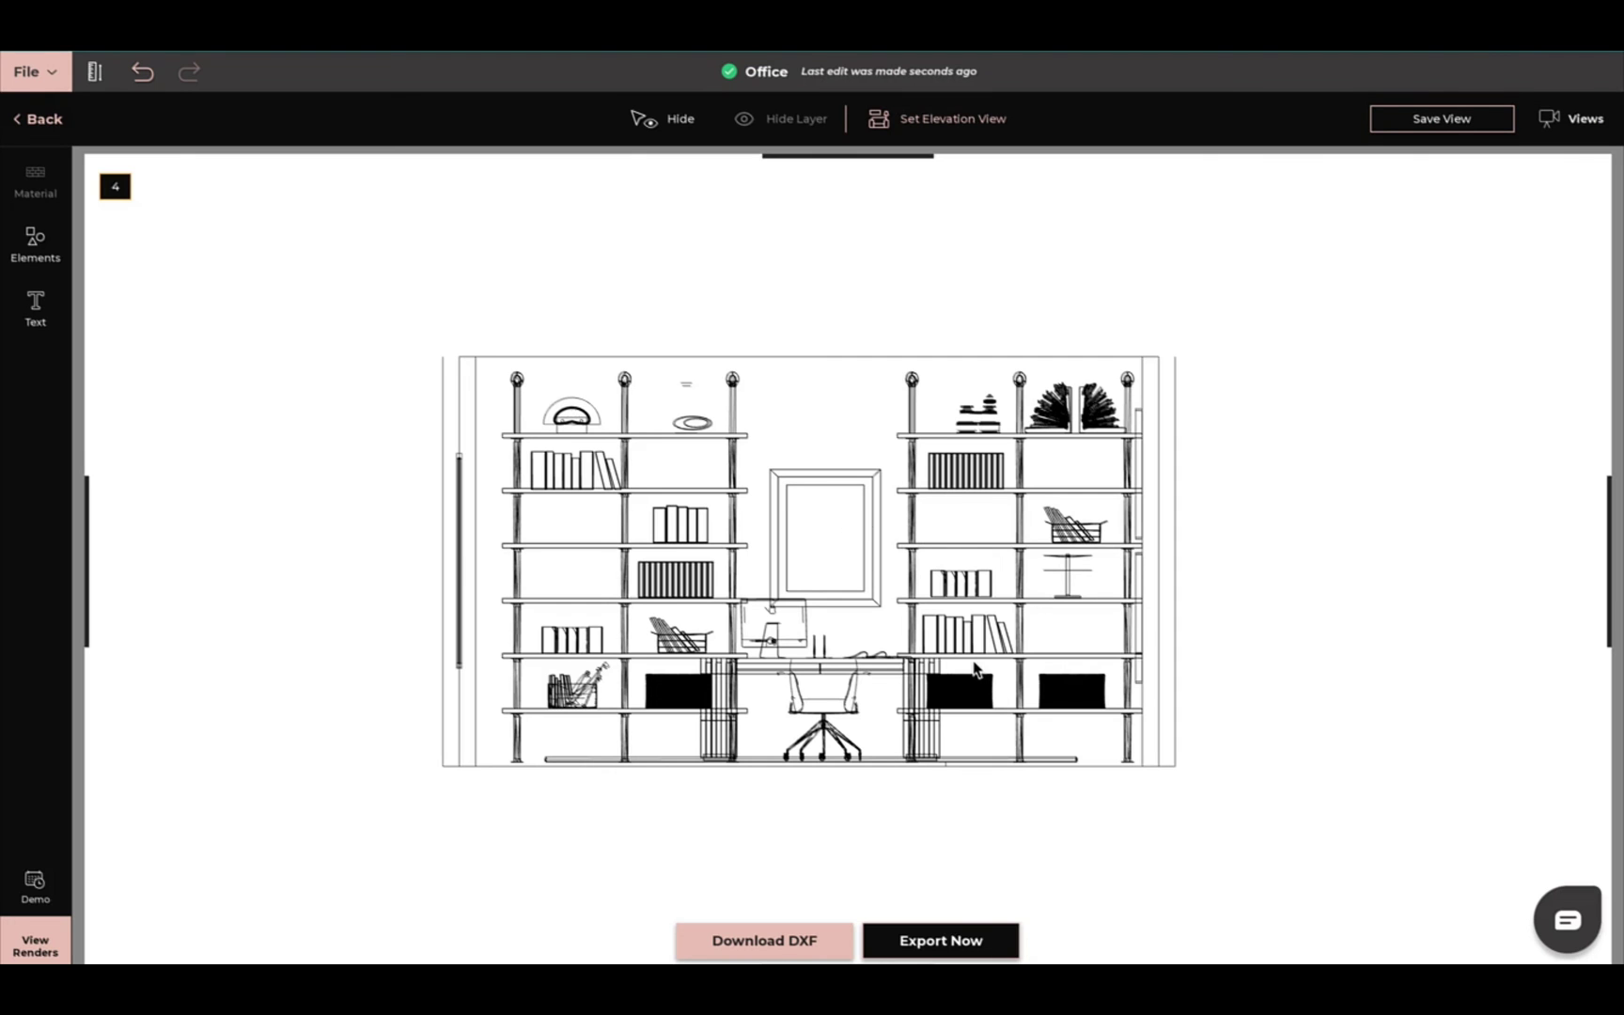
pyautogui.moveTo(706, 594)
pyautogui.mouseDown()
pyautogui.moveTo(787, 570)
pyautogui.moveTo(774, 578)
pyautogui.moveTo(792, 586)
pyautogui.moveTo(780, 553)
pyautogui.moveTo(755, 566)
pyautogui.mouseUp()
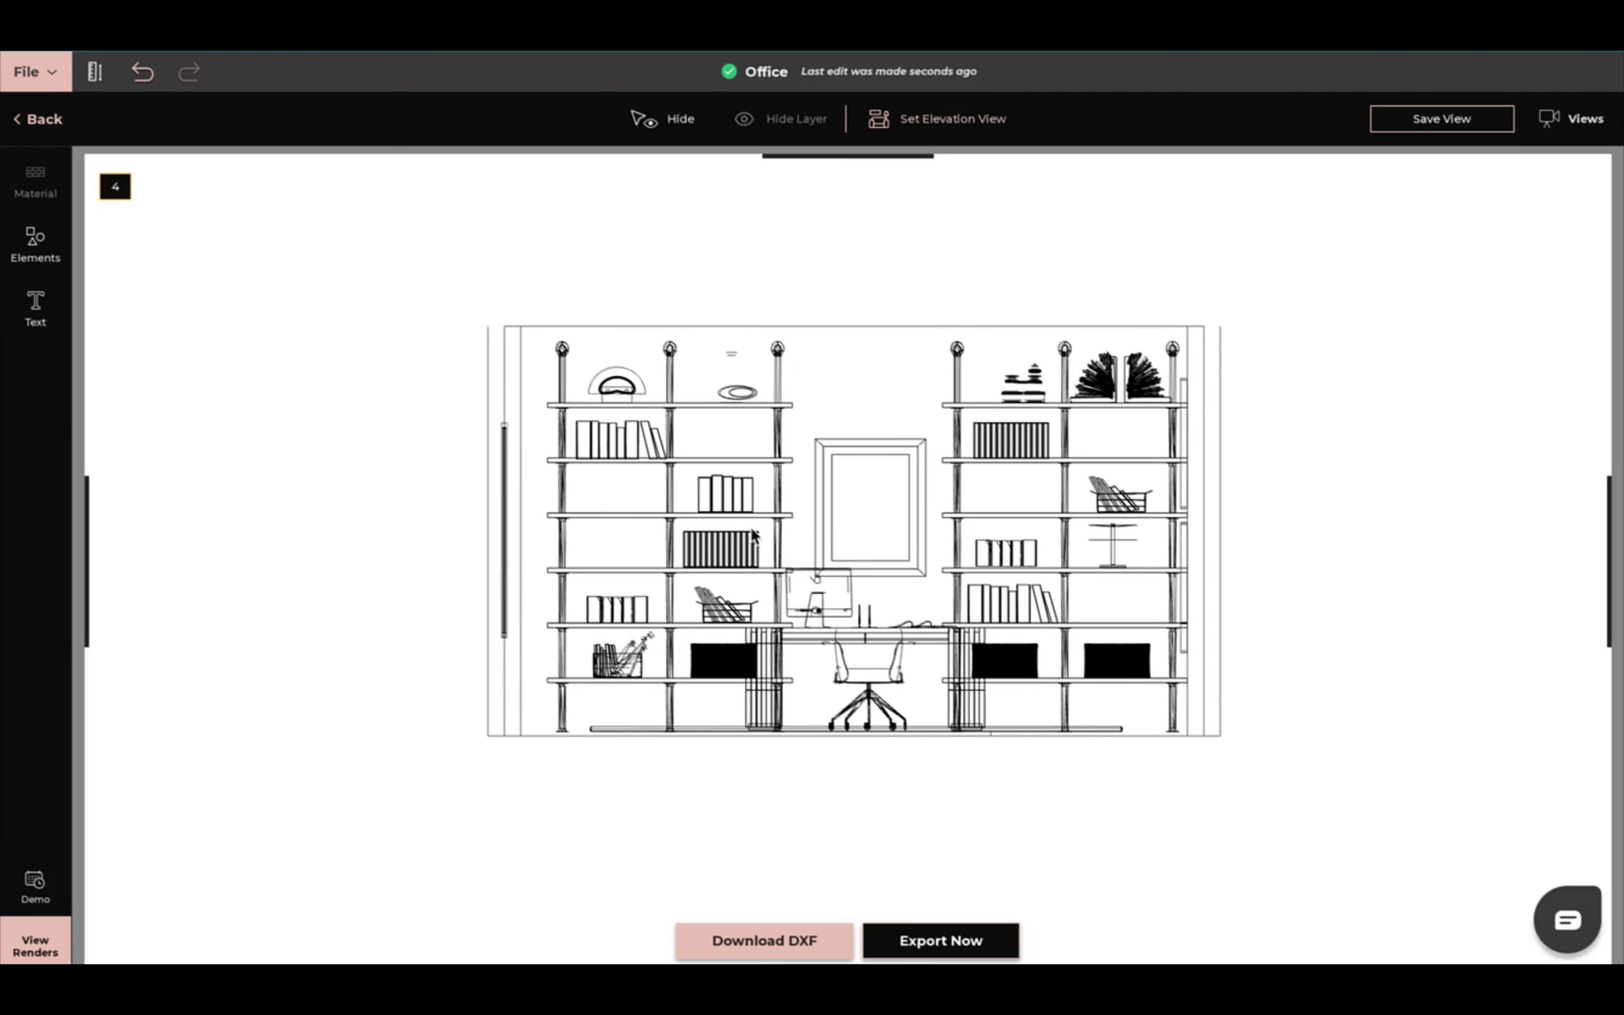
pyautogui.click(681, 120)
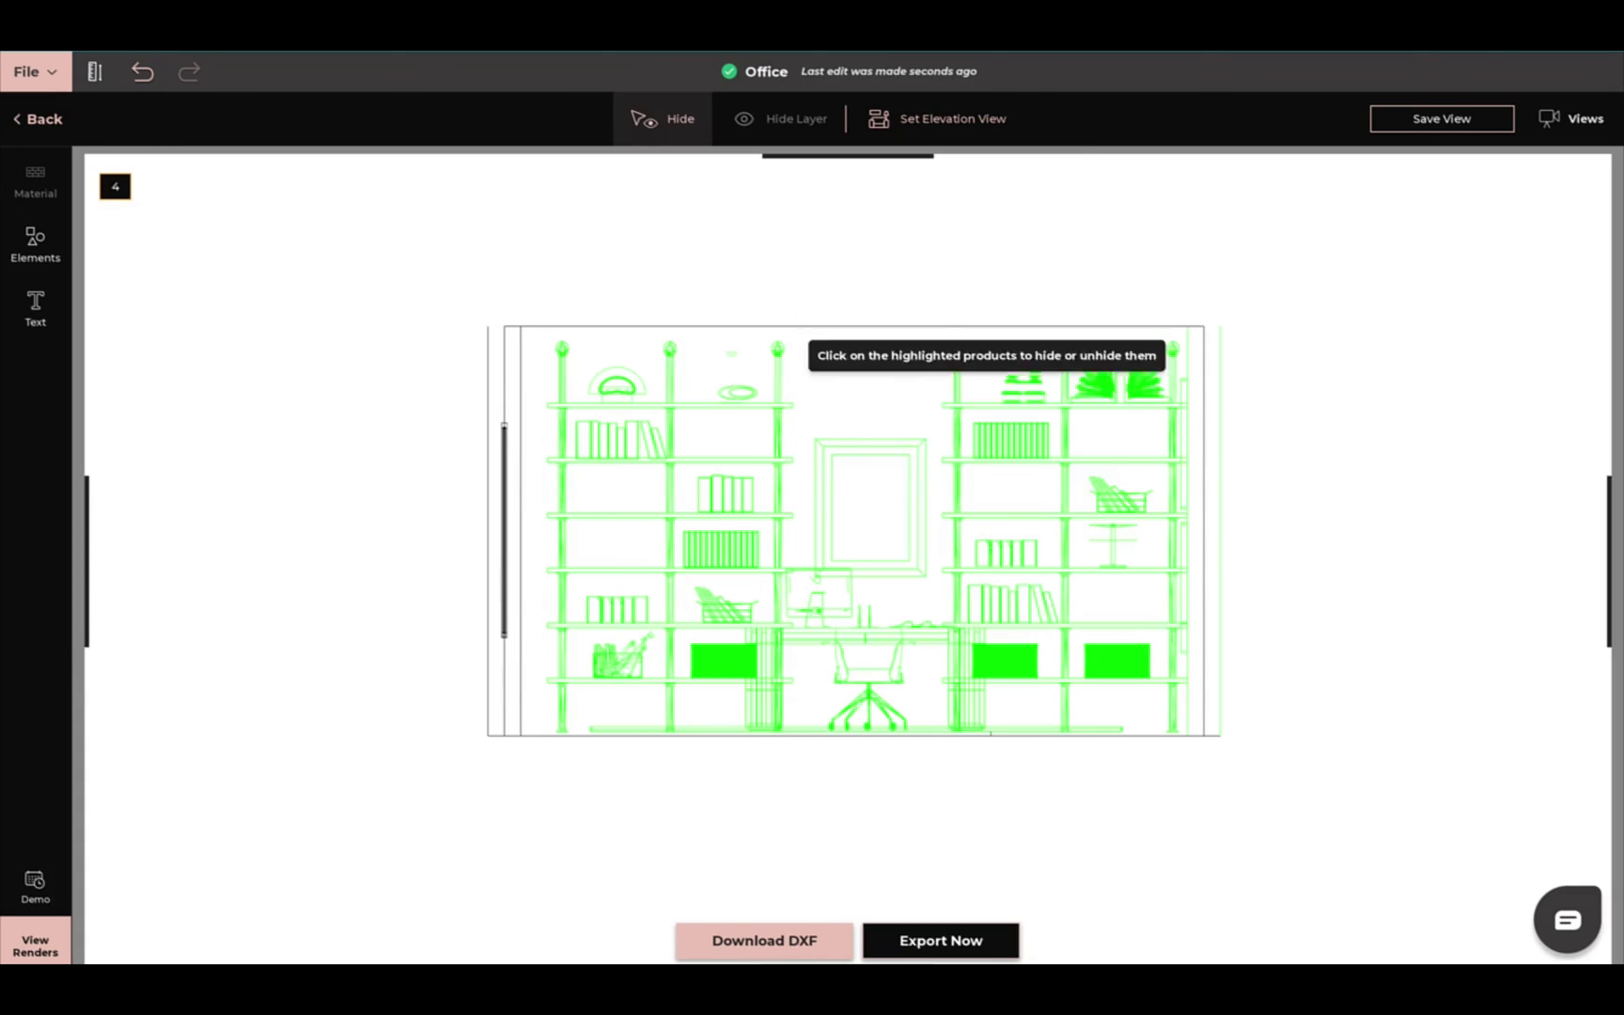
pyautogui.click(825, 455)
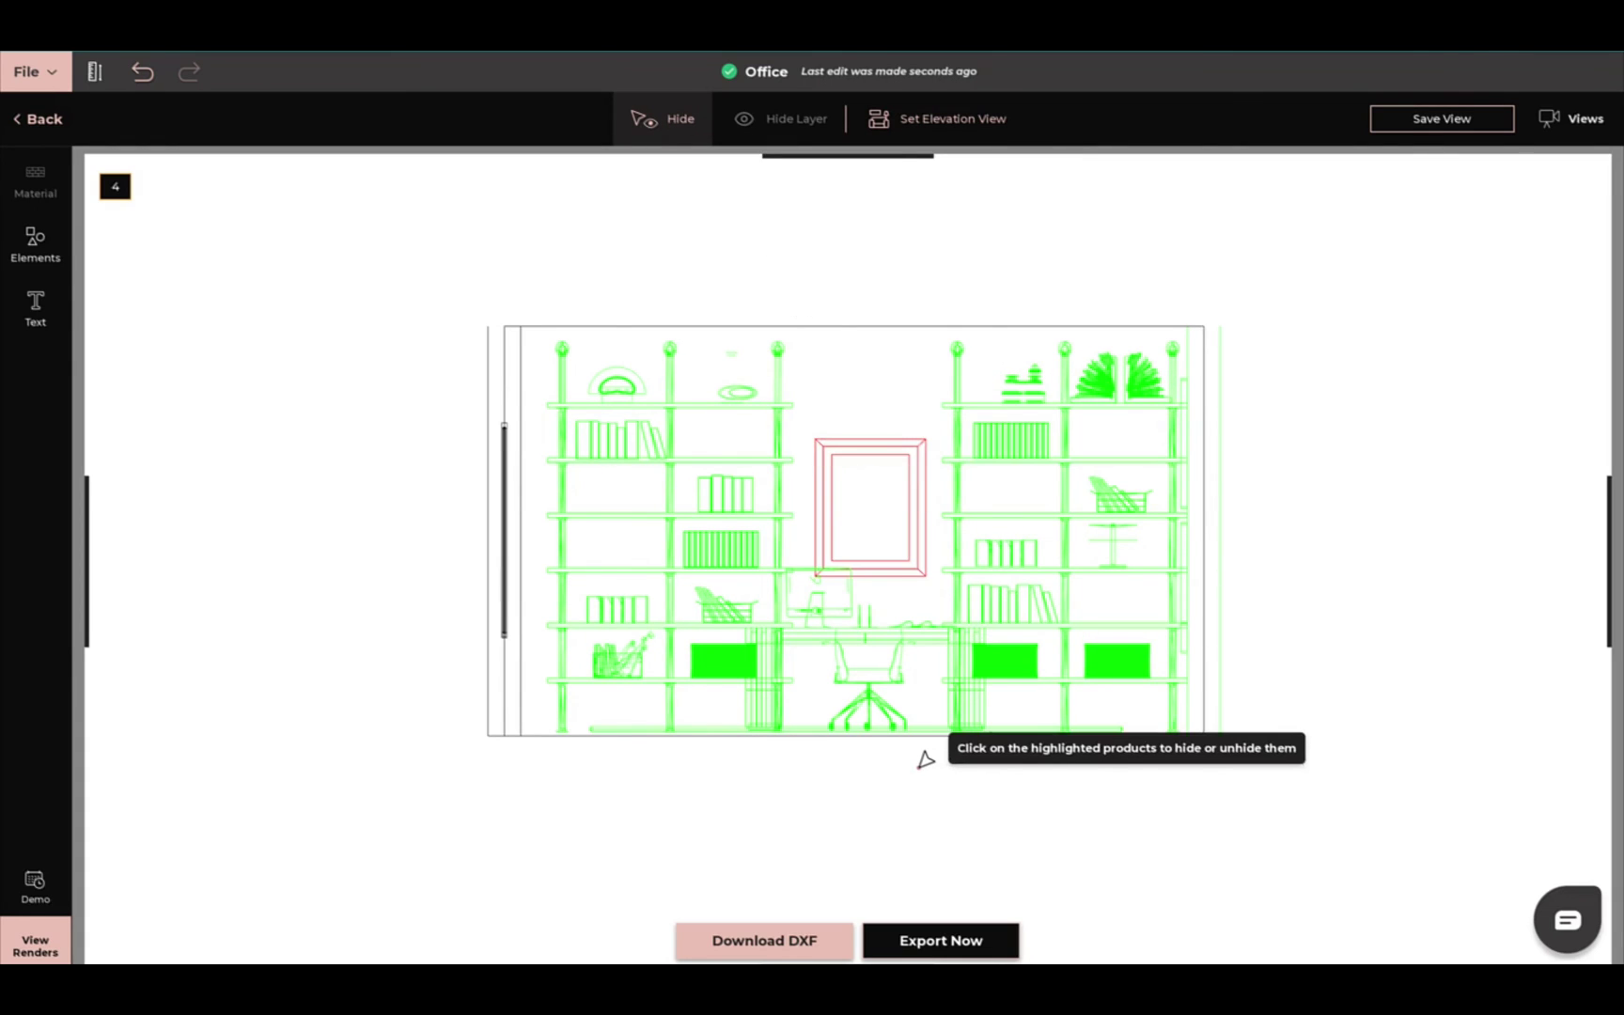
pyautogui.click(879, 451)
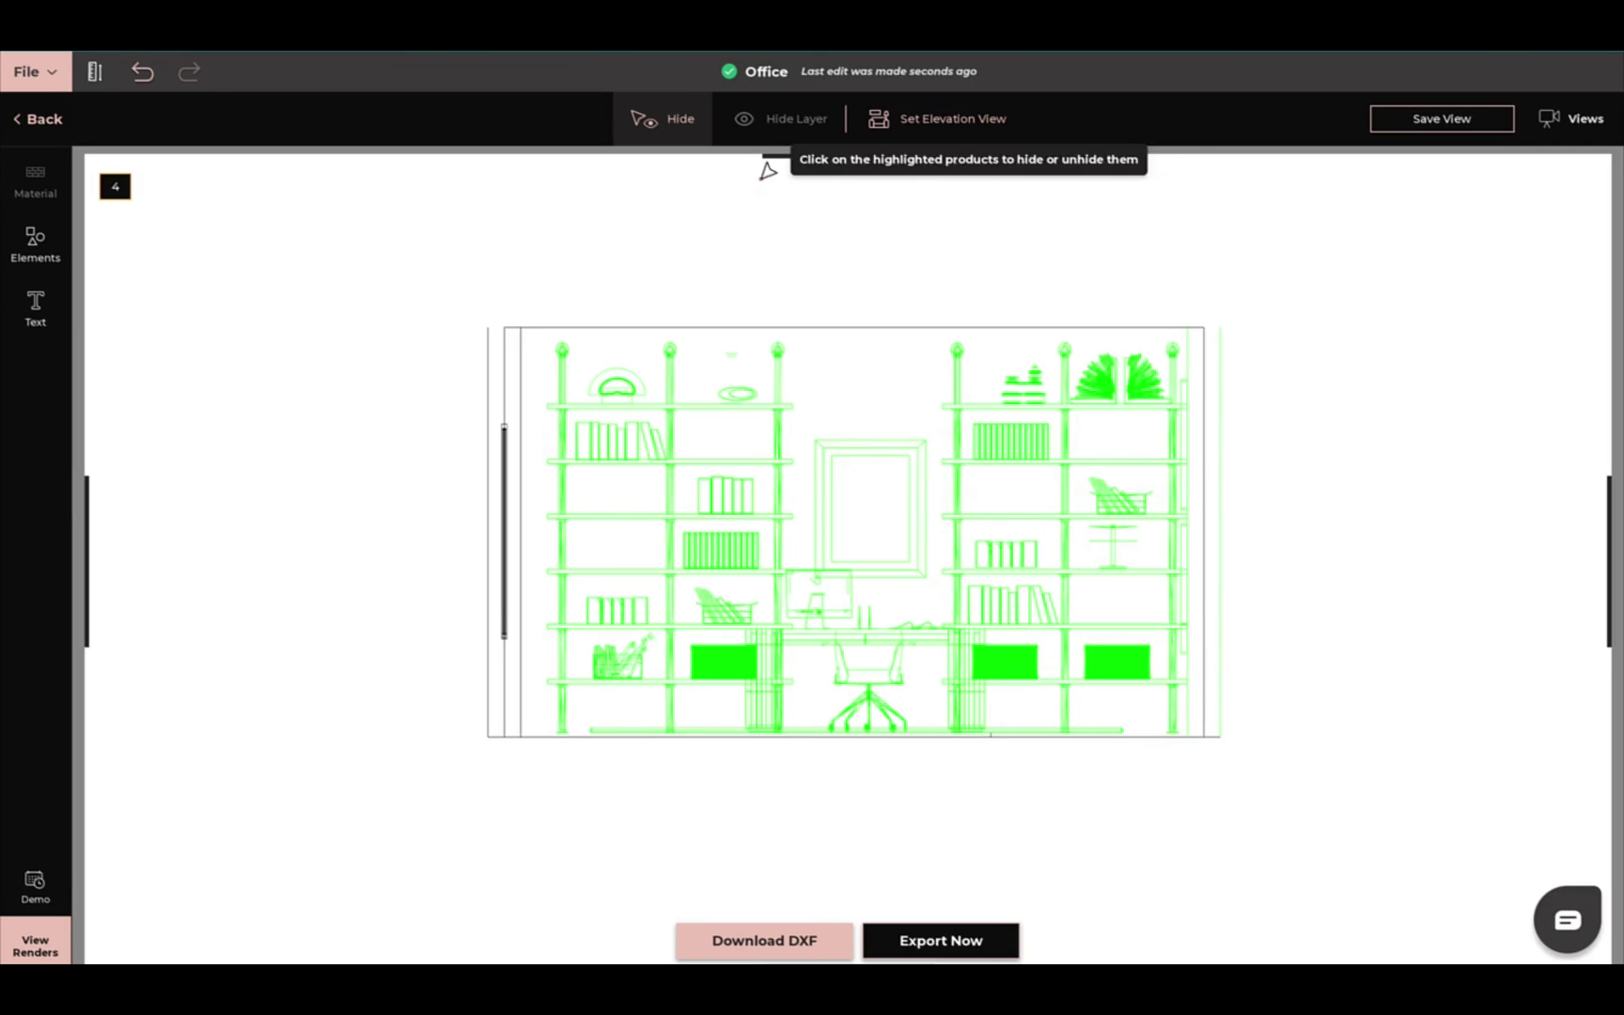
pyautogui.click(665, 121)
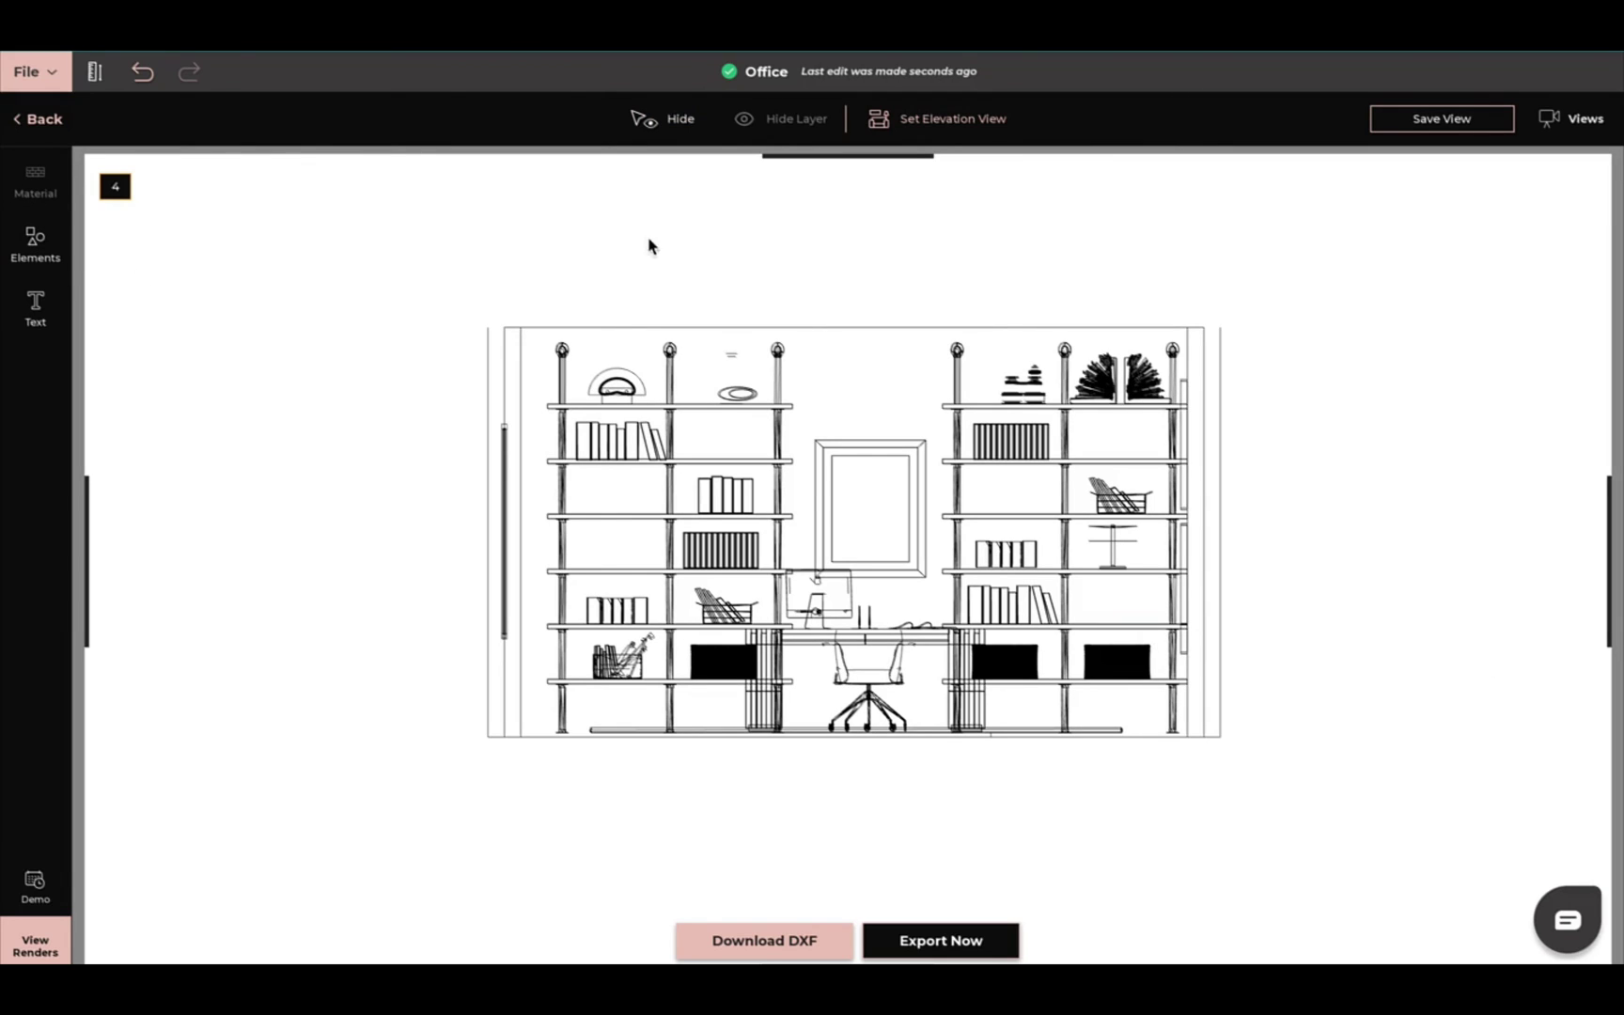
# Browse the Elements list and text styles, then close the text options.
pyautogui.click(11, 253)
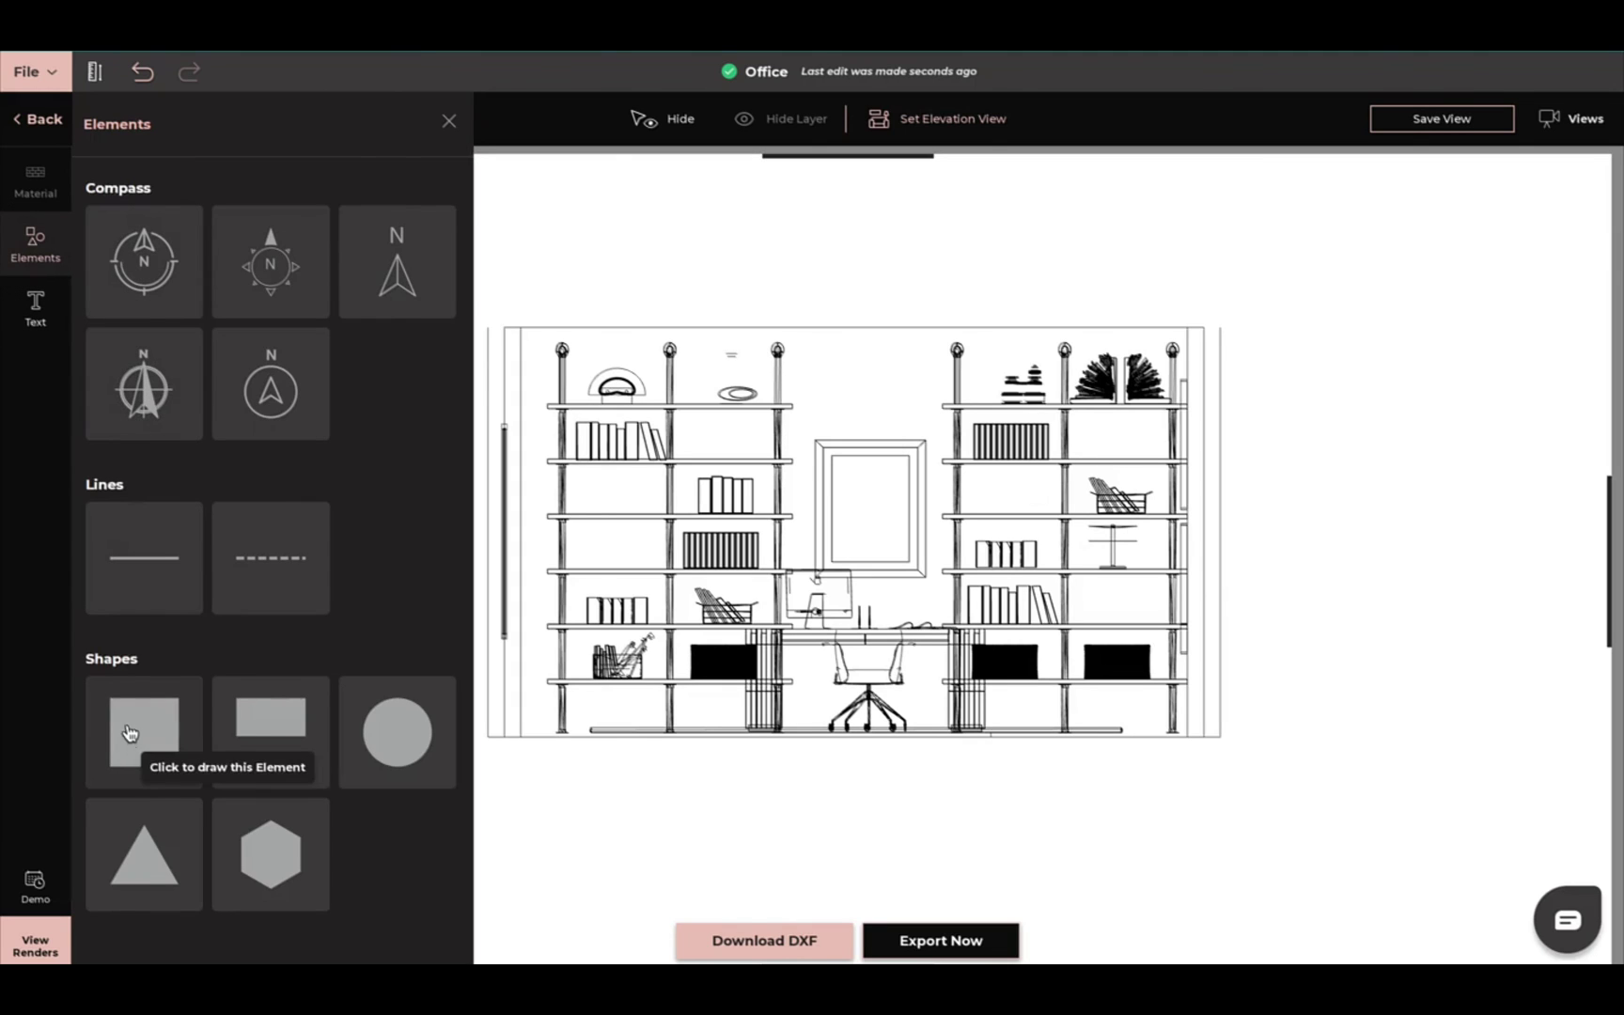
pyautogui.click(34, 305)
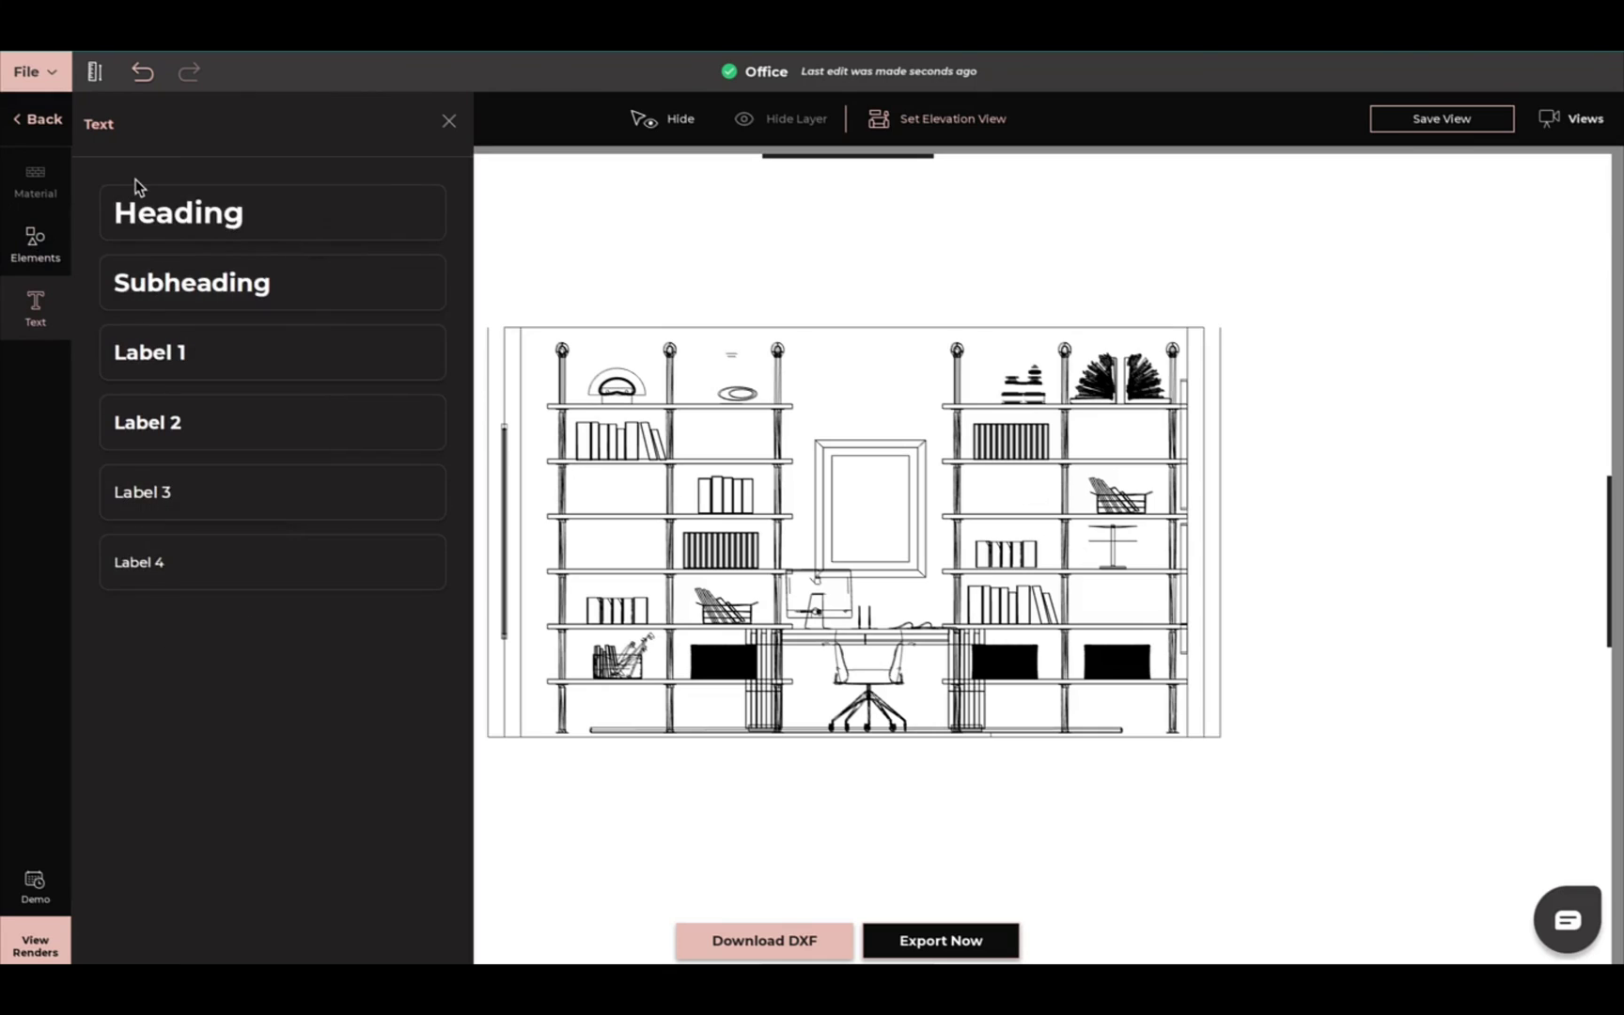
pyautogui.click(407, 535)
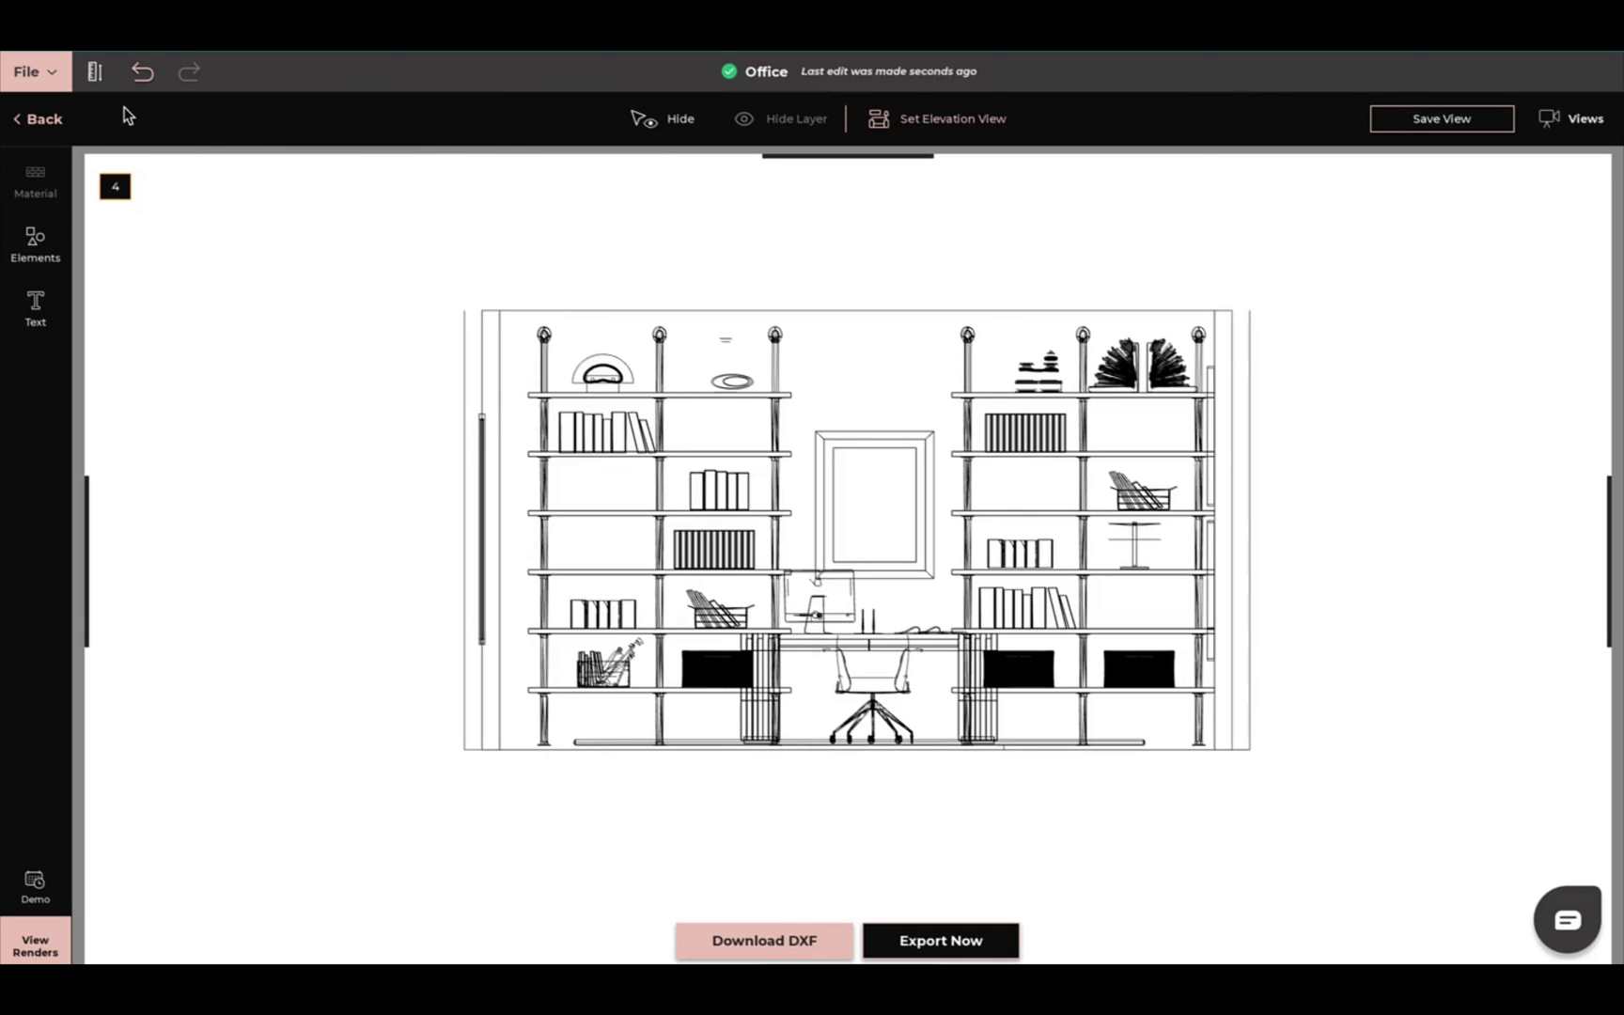
# Measure the 9' 6.4" height beside the left shelving on the elevation.
pyautogui.click(95, 75)
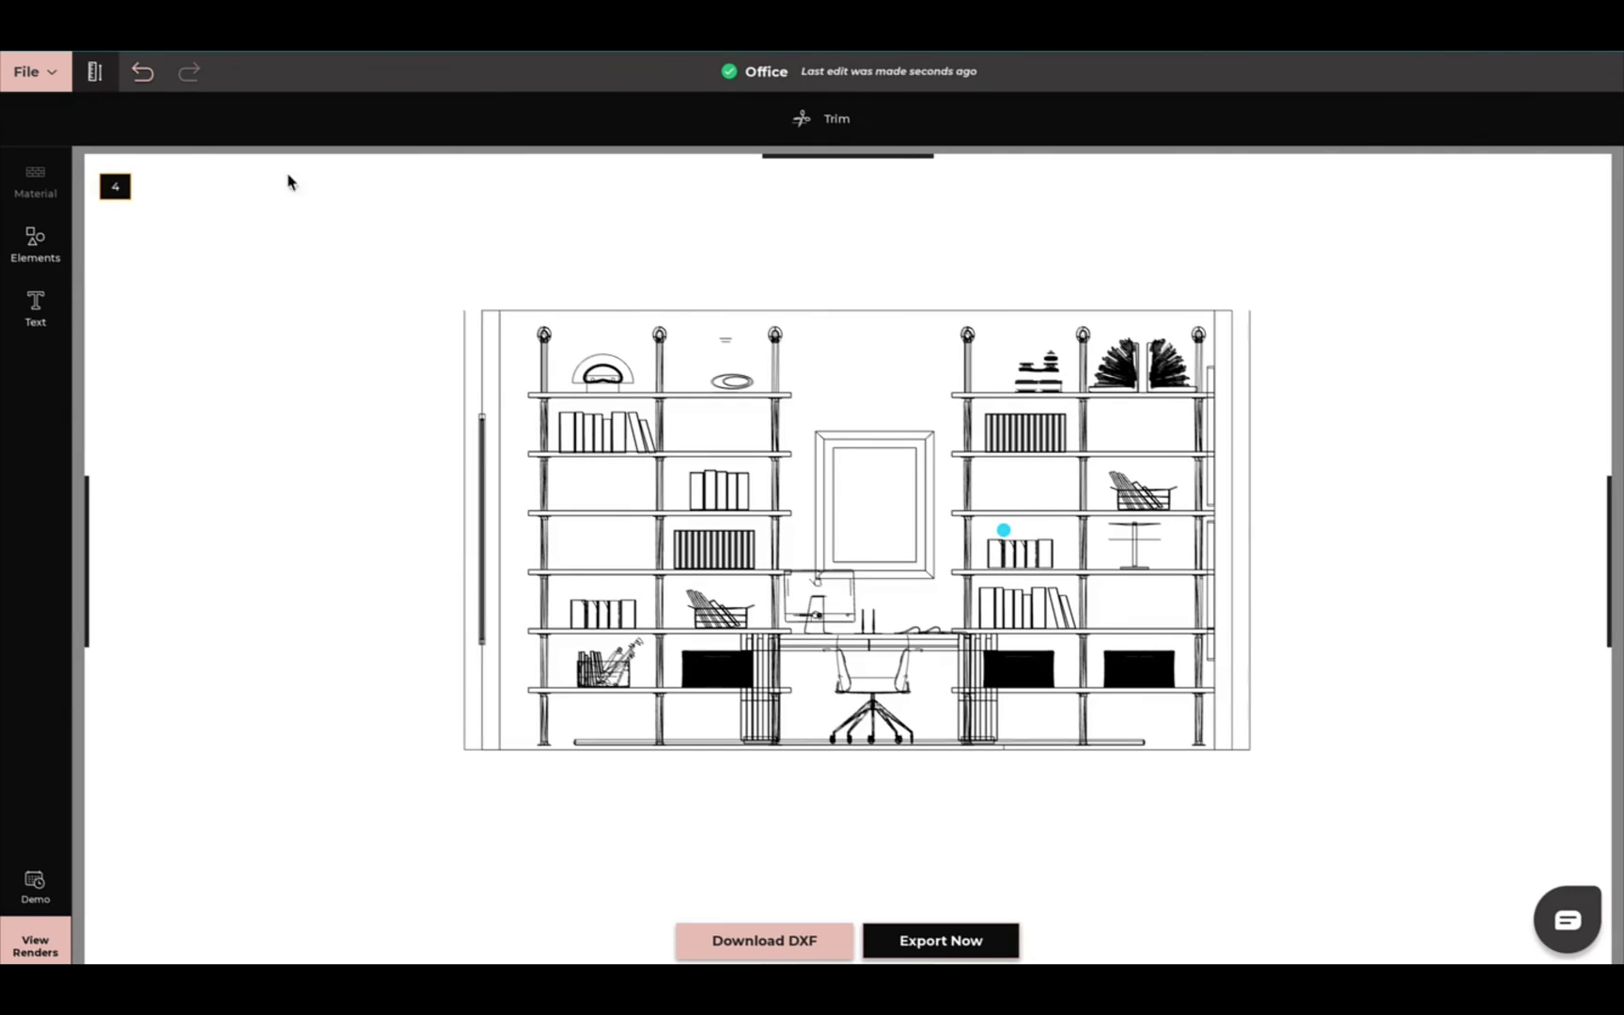
pyautogui.click(534, 325)
pyautogui.click(528, 744)
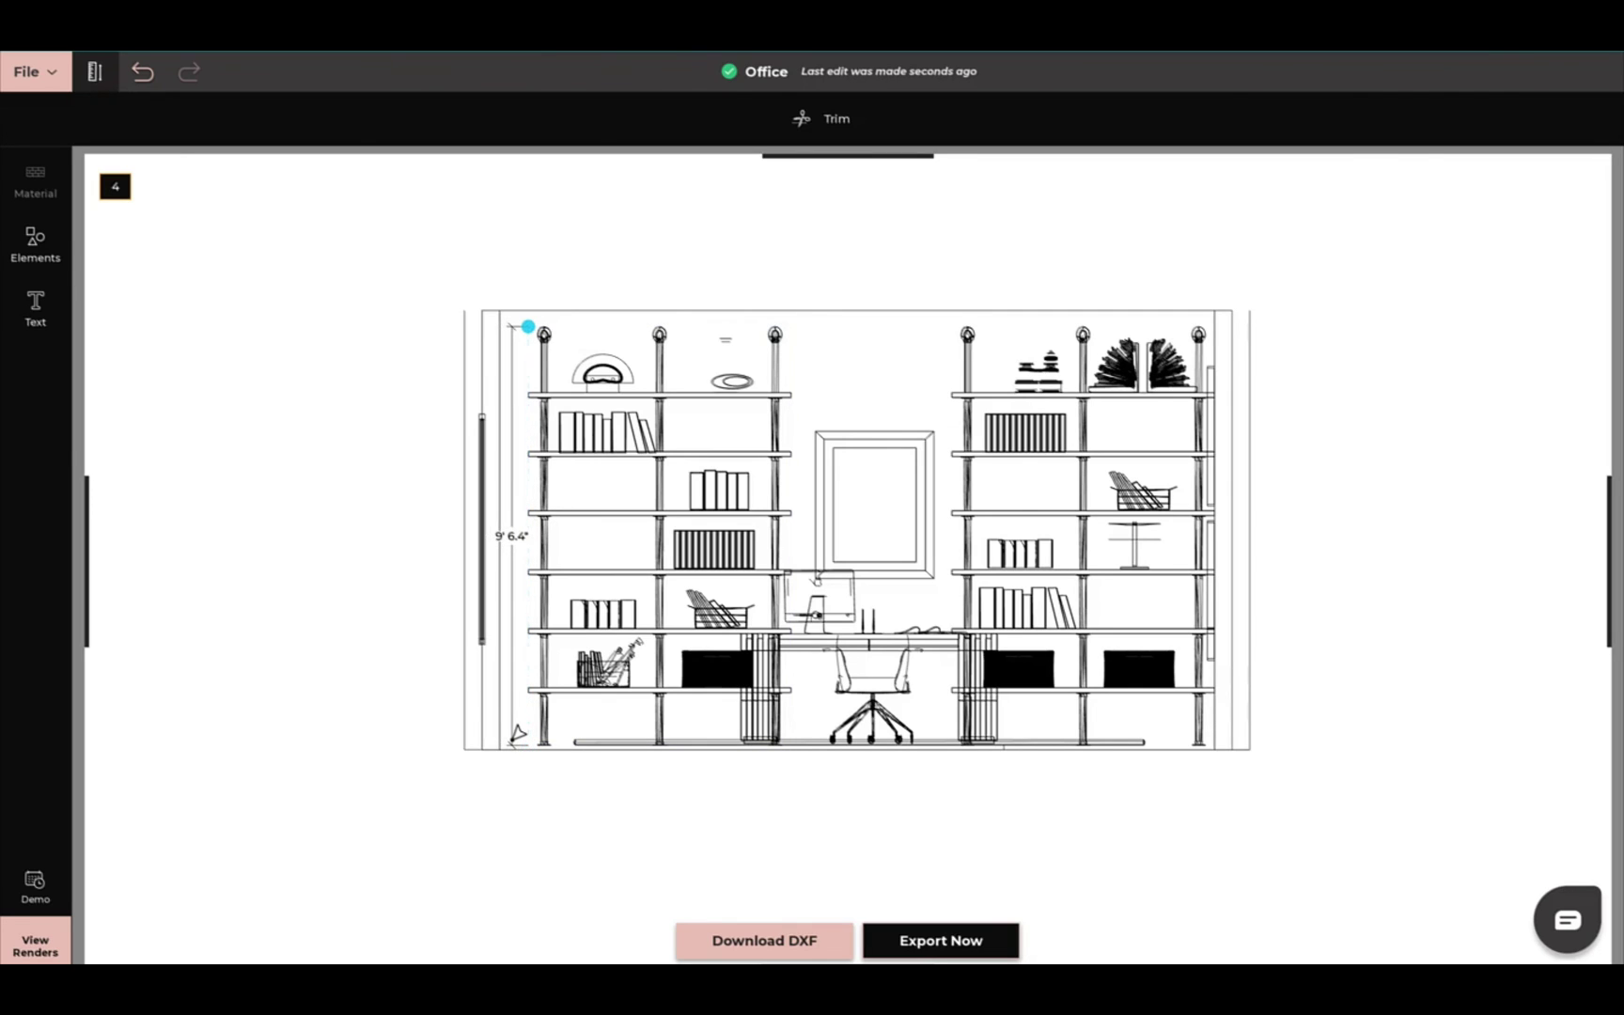
# Add the 2' 8.45" width dimension placed just above the picture frame.
pyautogui.click(815, 430)
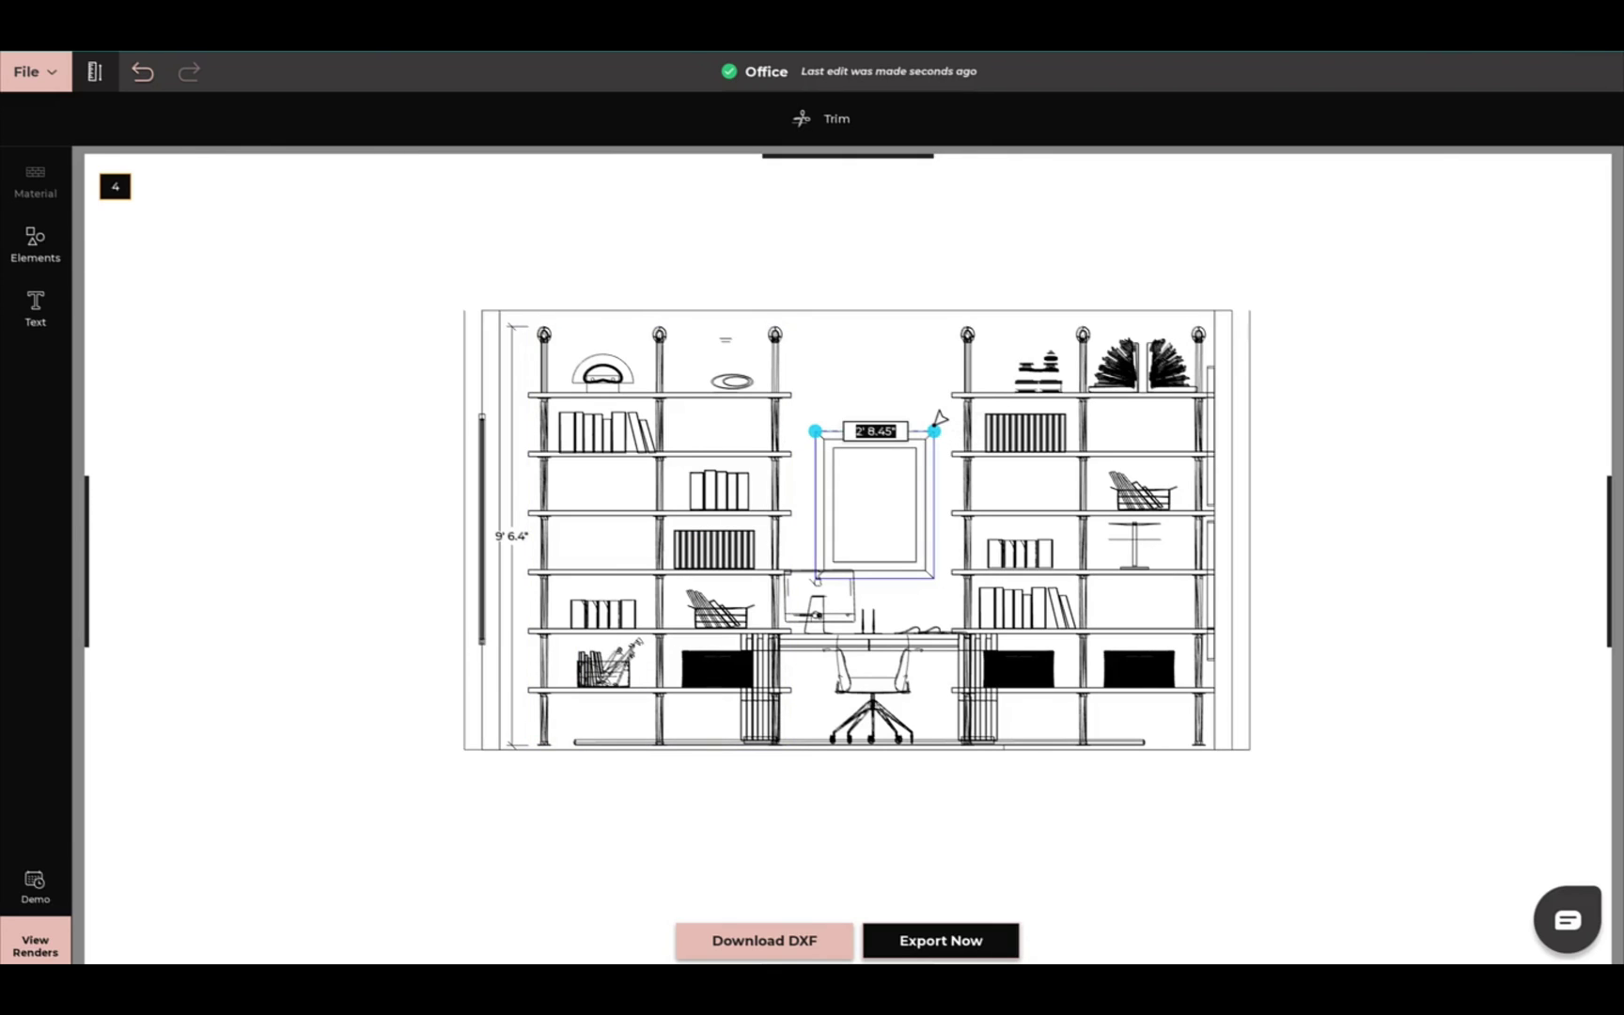
pyautogui.click(935, 417)
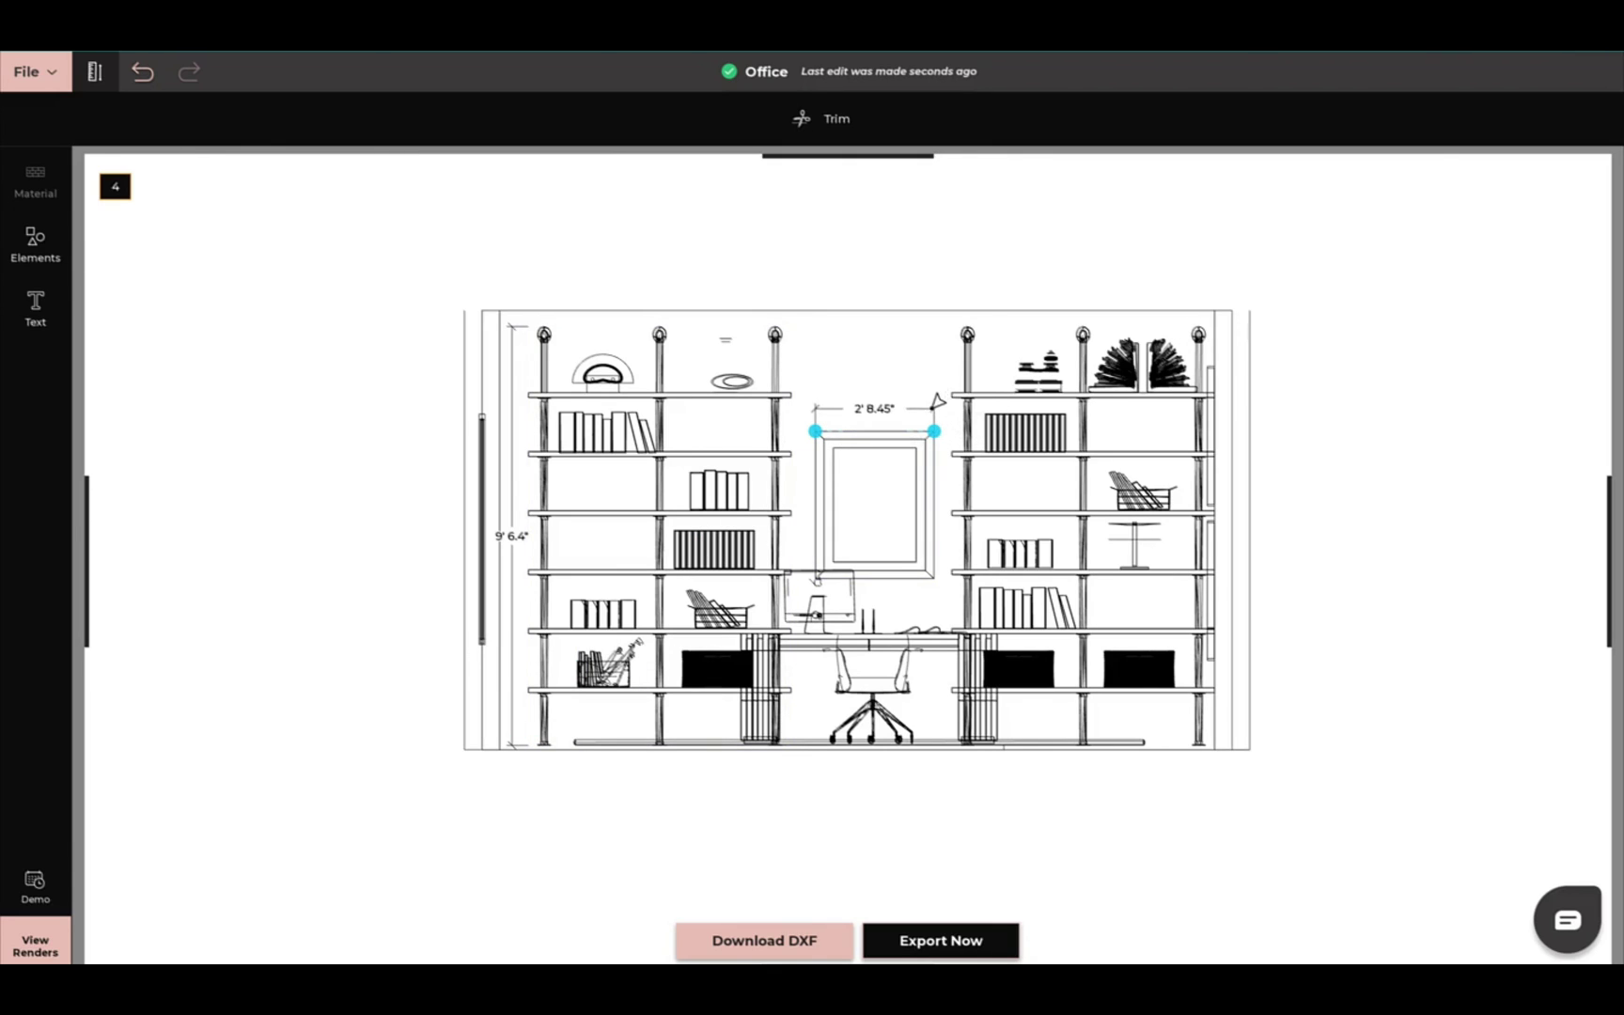
pyautogui.click(934, 406)
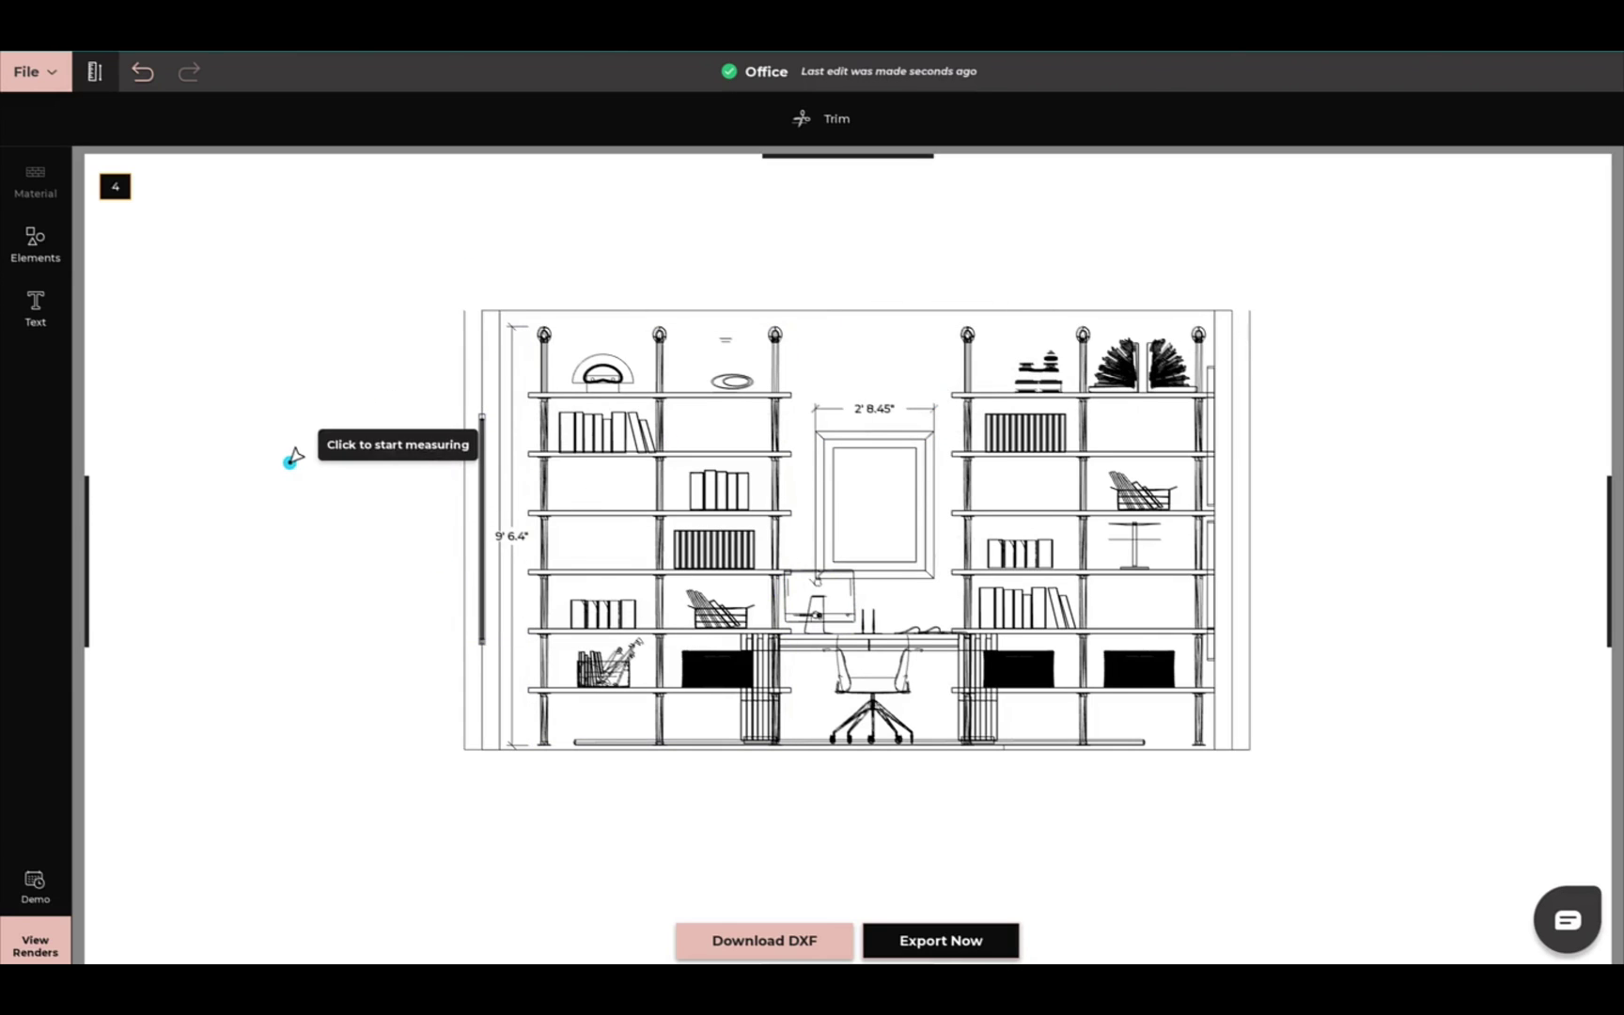
pyautogui.press('Escape')
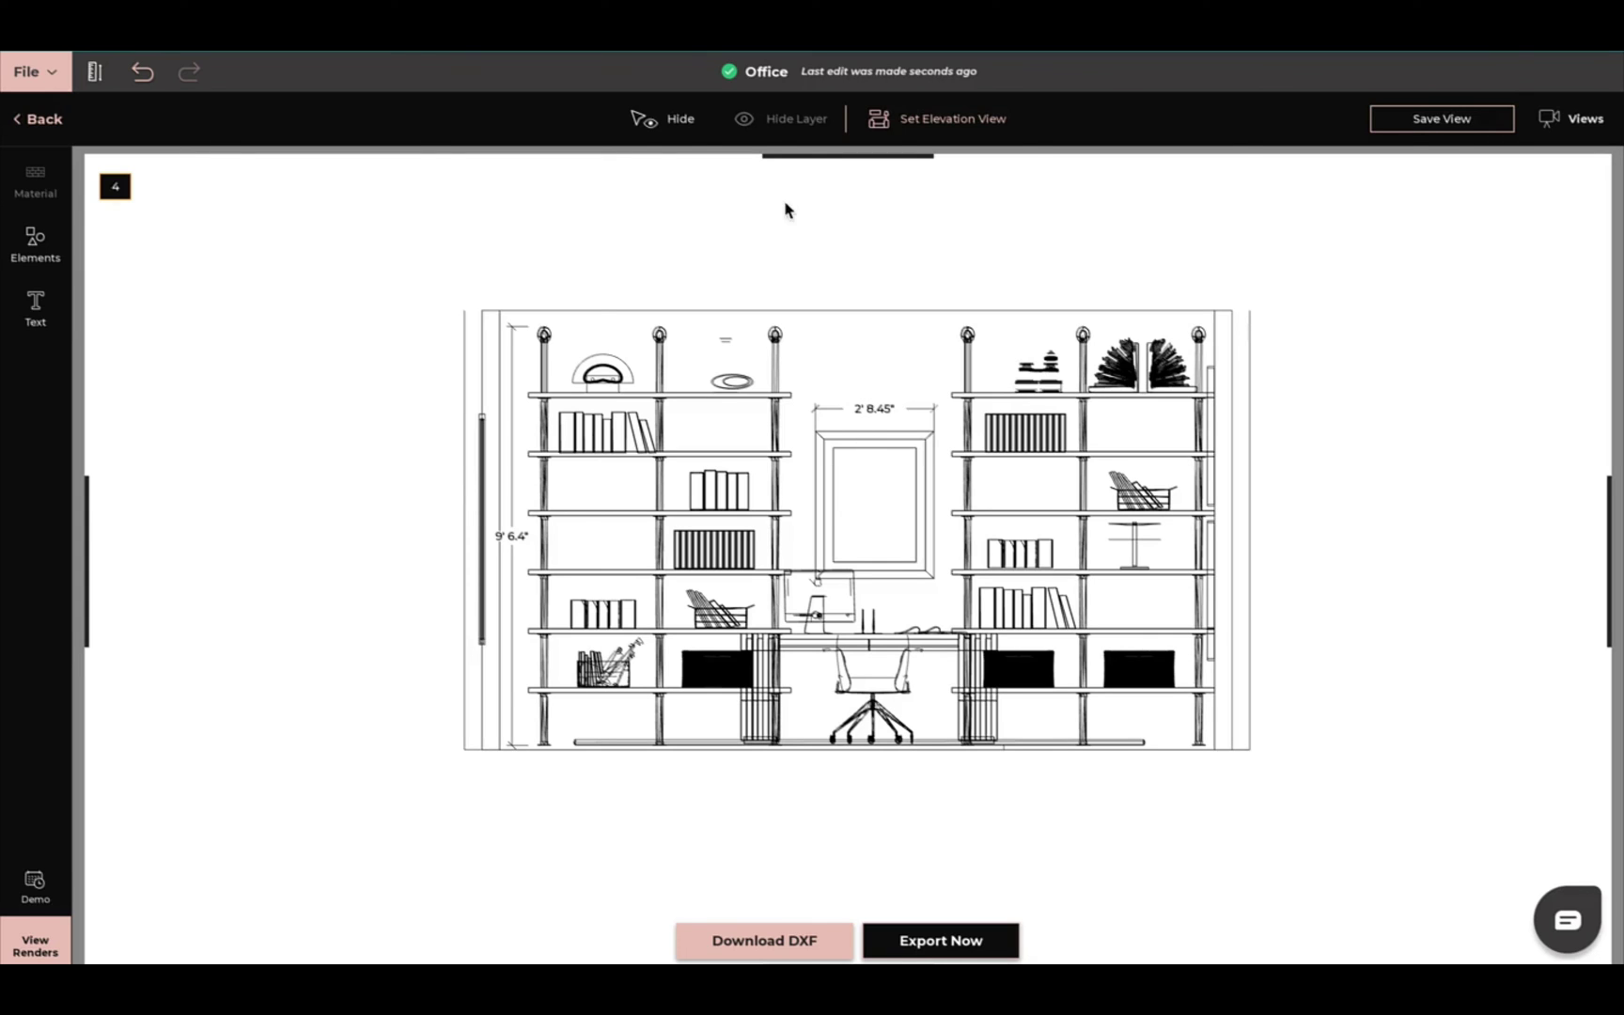
pyautogui.scroll(2, 790, 391)
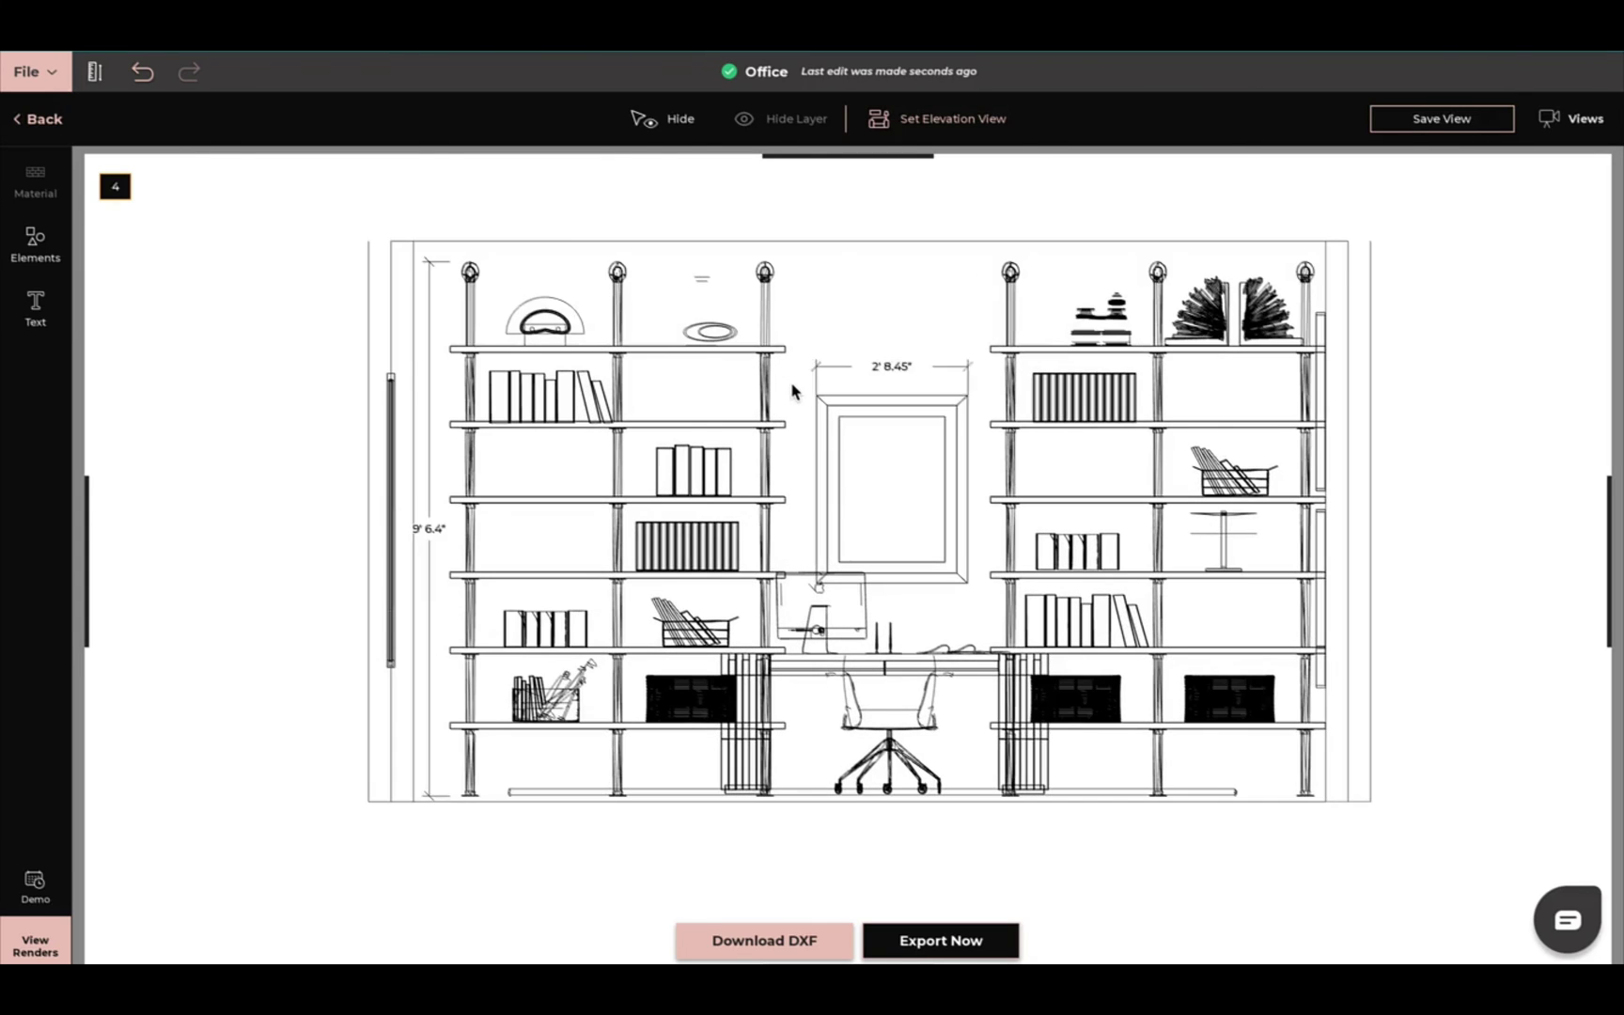
pyautogui.scroll(2, 792, 391)
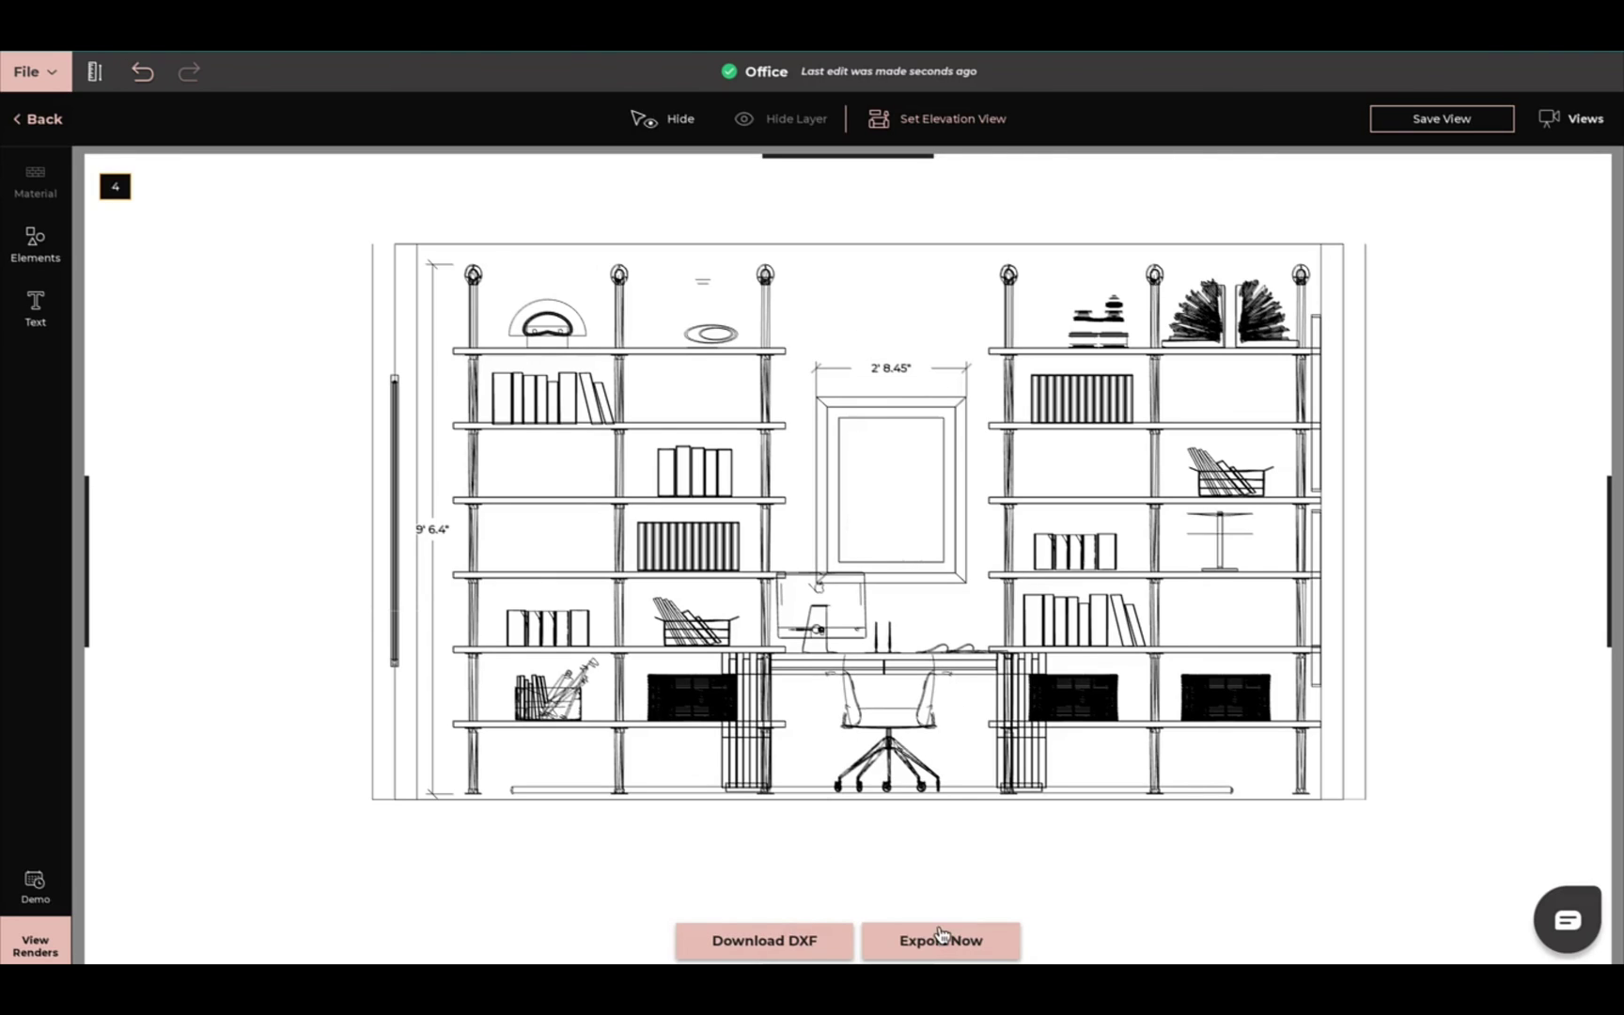
pyautogui.moveTo(930, 958)
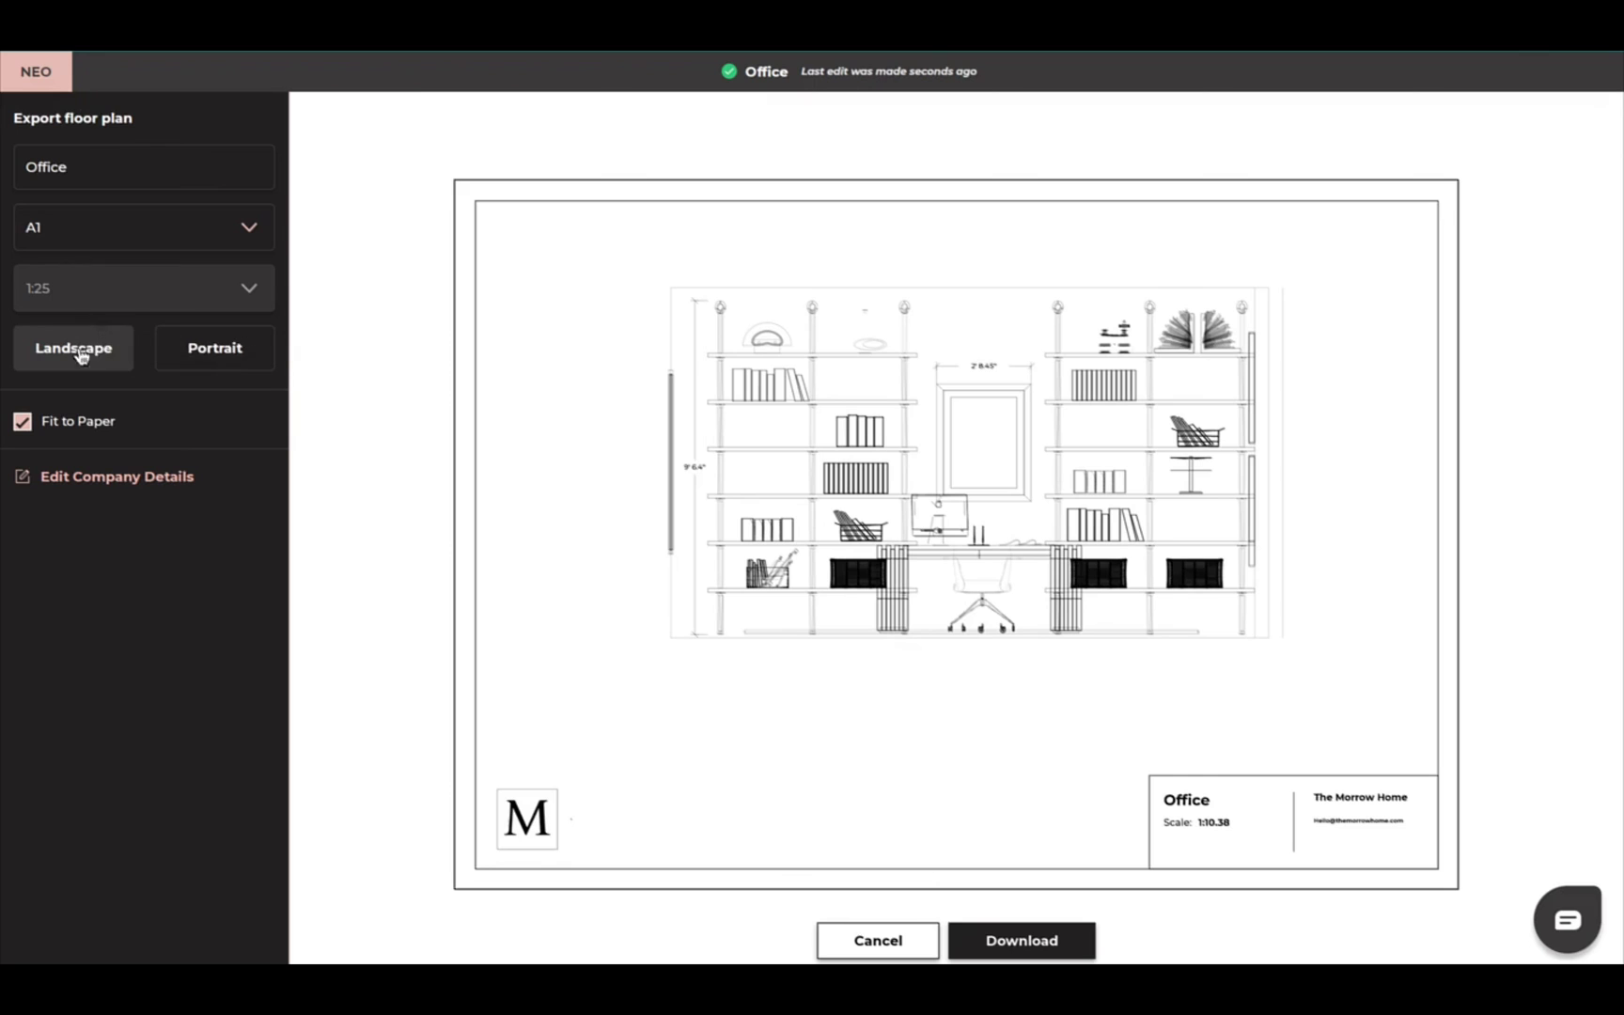
pyautogui.click(89, 495)
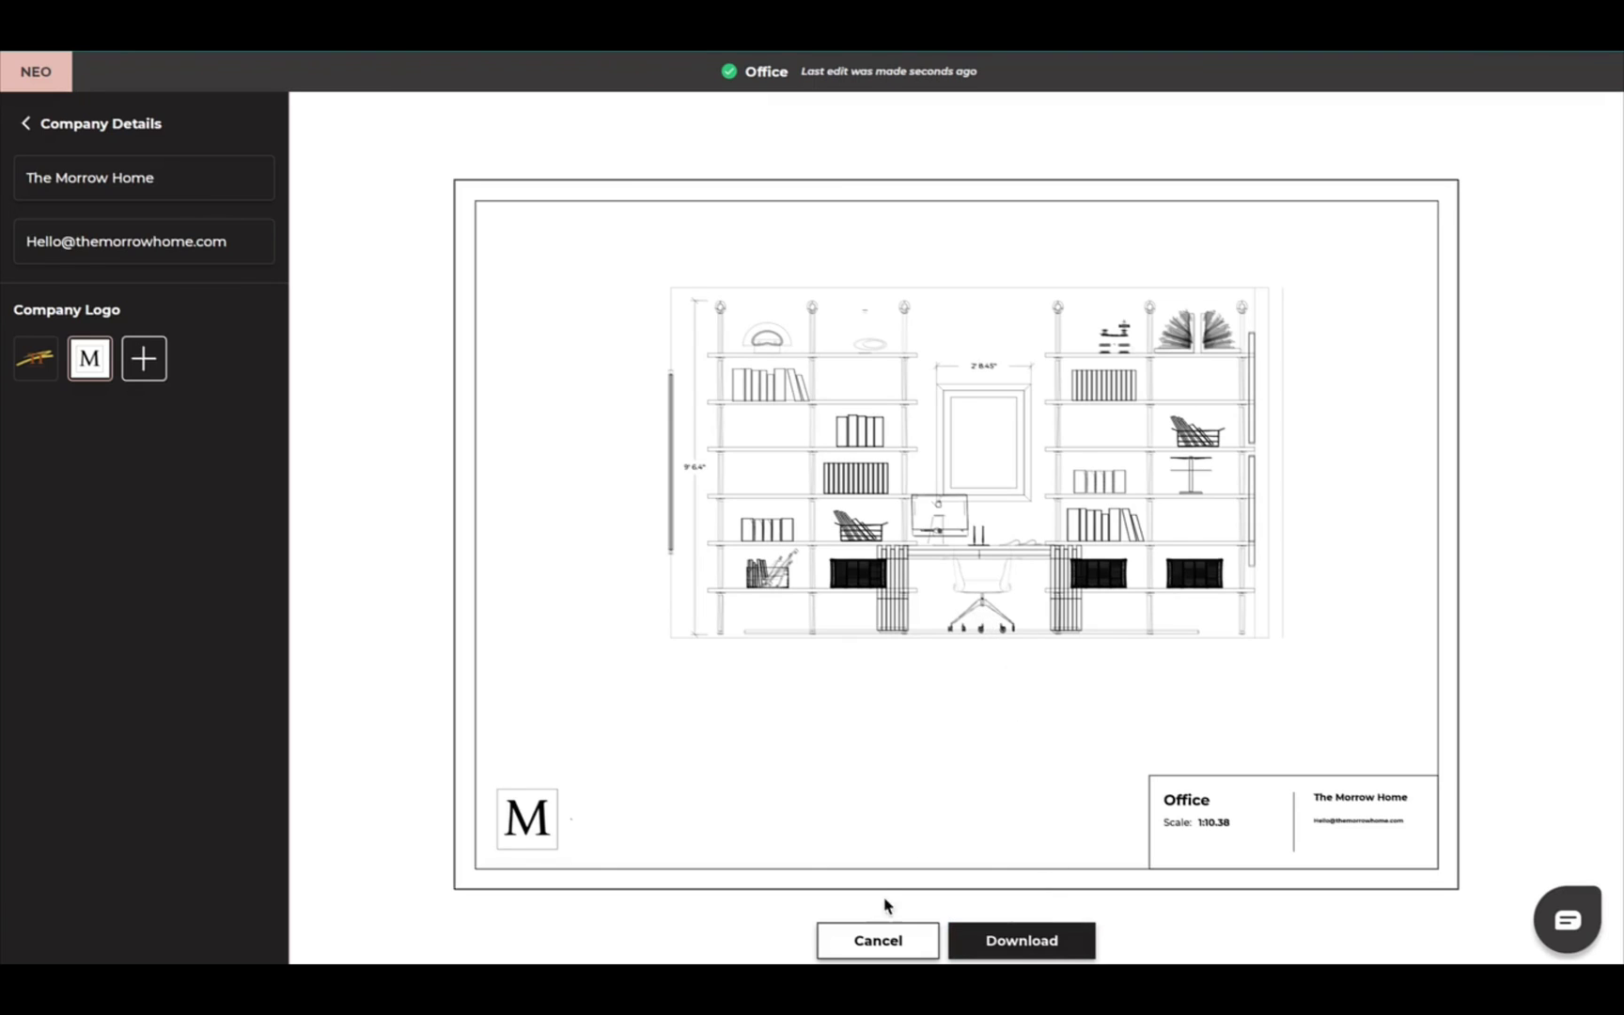
pyautogui.click(904, 949)
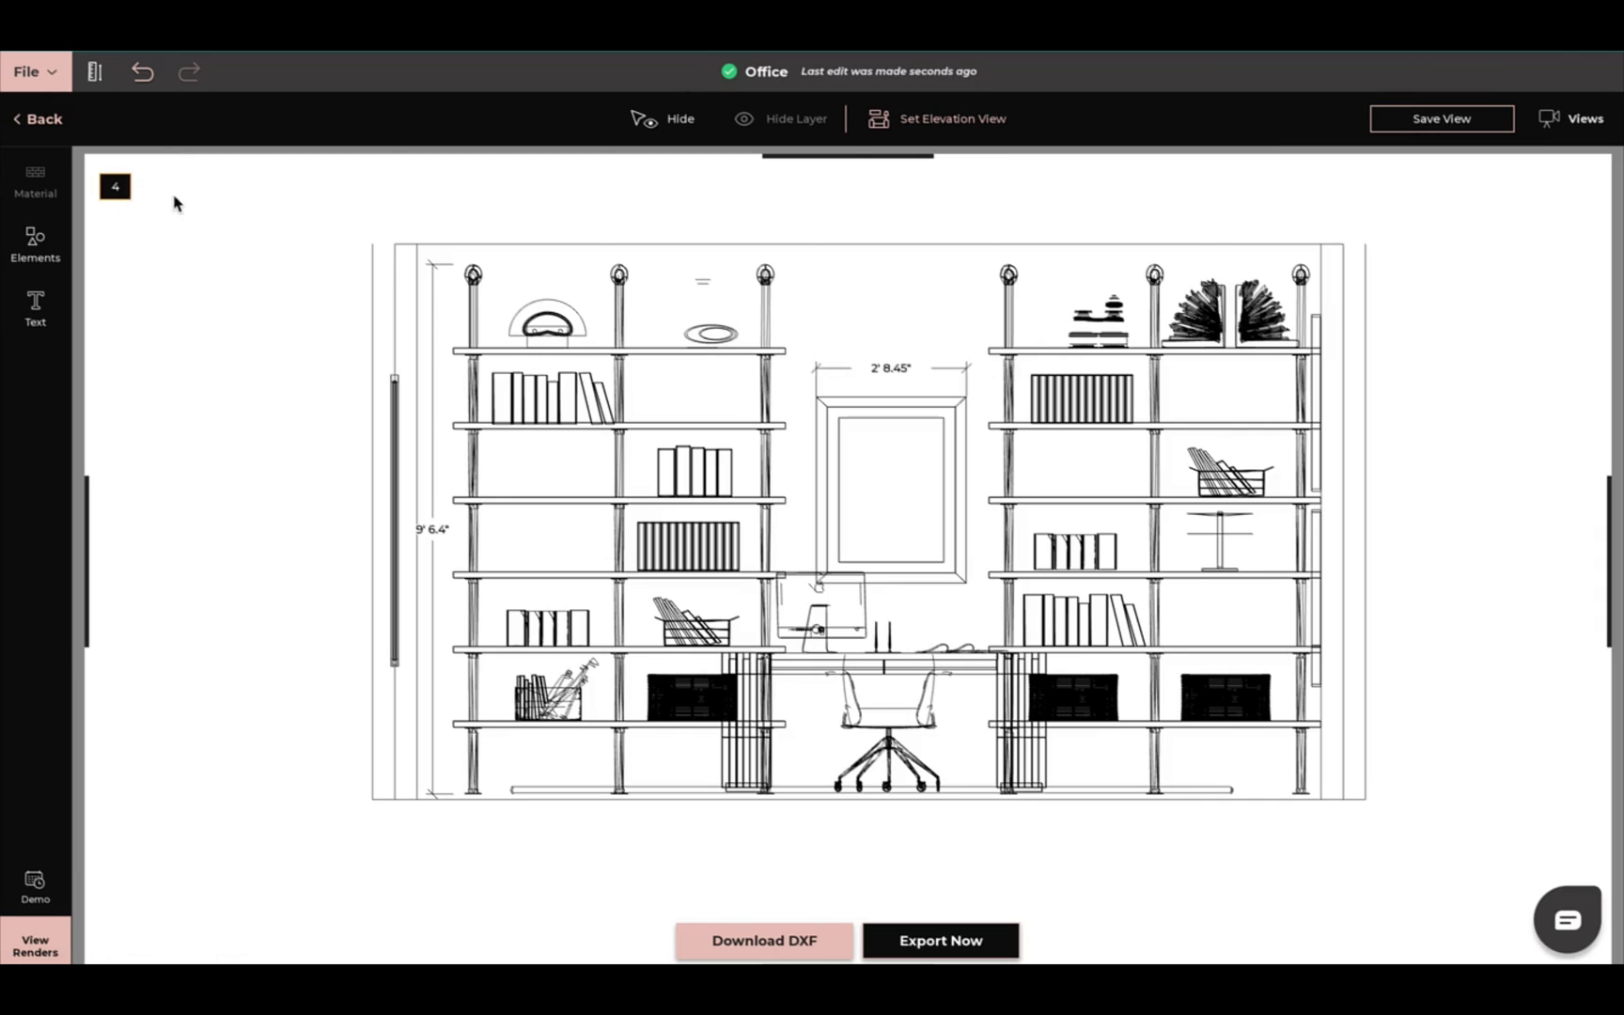
pyautogui.click(1570, 120)
pyautogui.scroll(-5, 1447, 451)
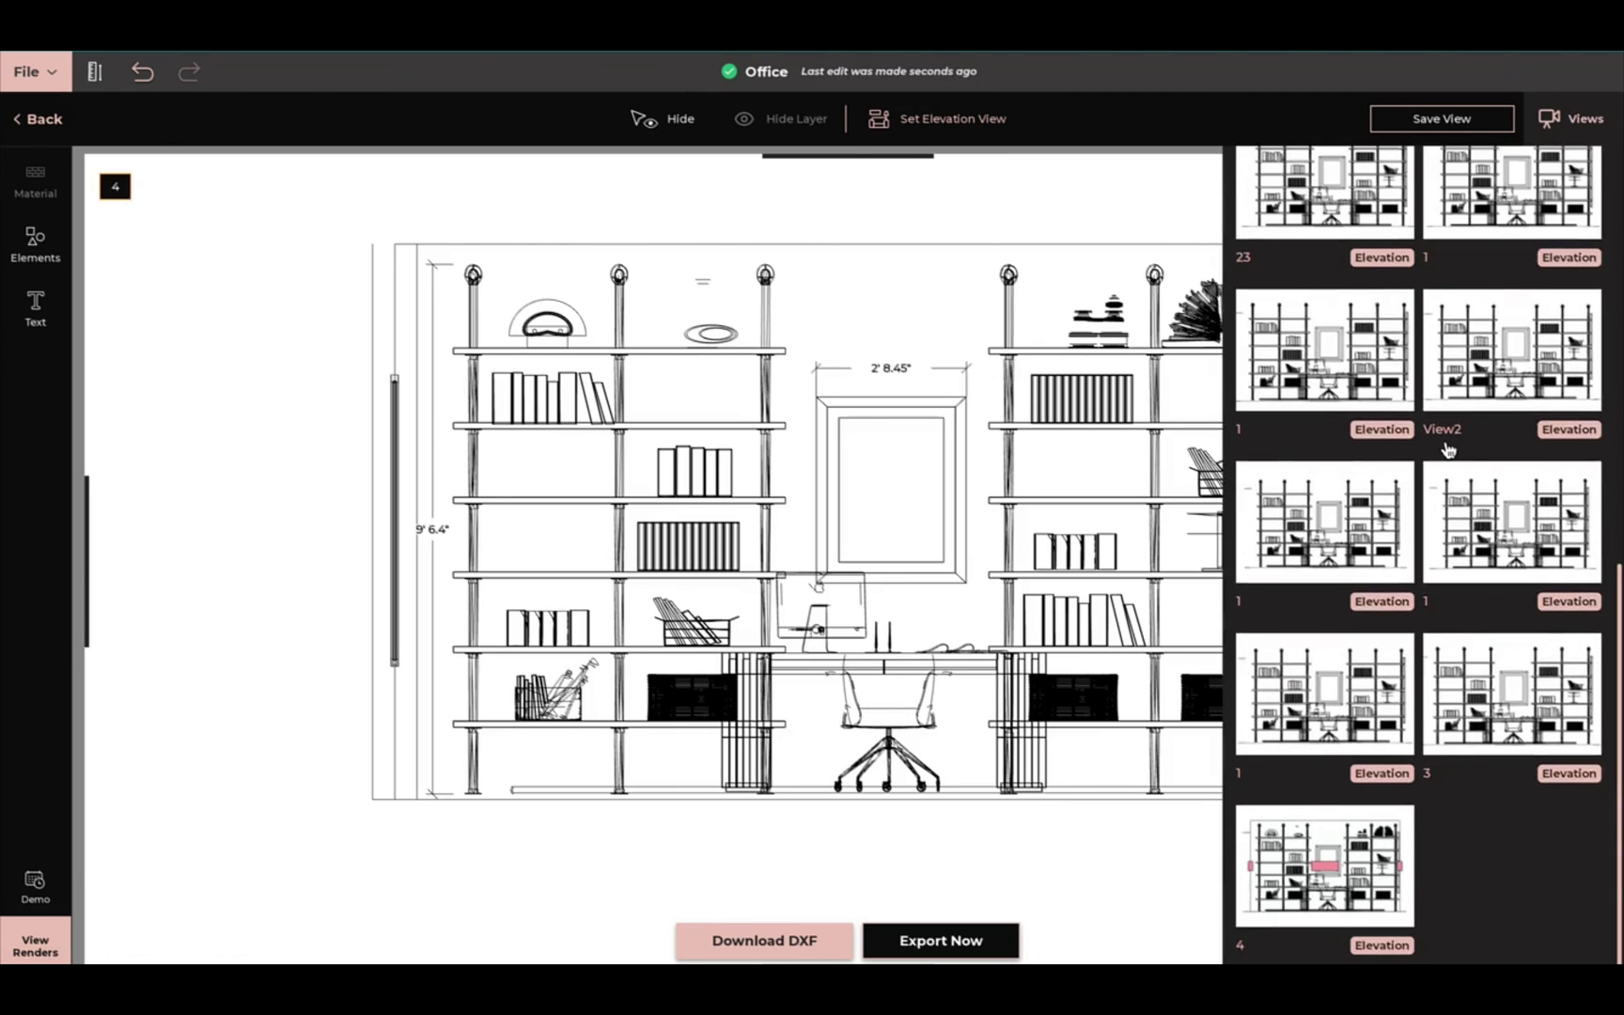
pyautogui.scroll(10, 1447, 449)
pyautogui.scroll(-10, 1446, 449)
pyautogui.scroll(6, 1381, 430)
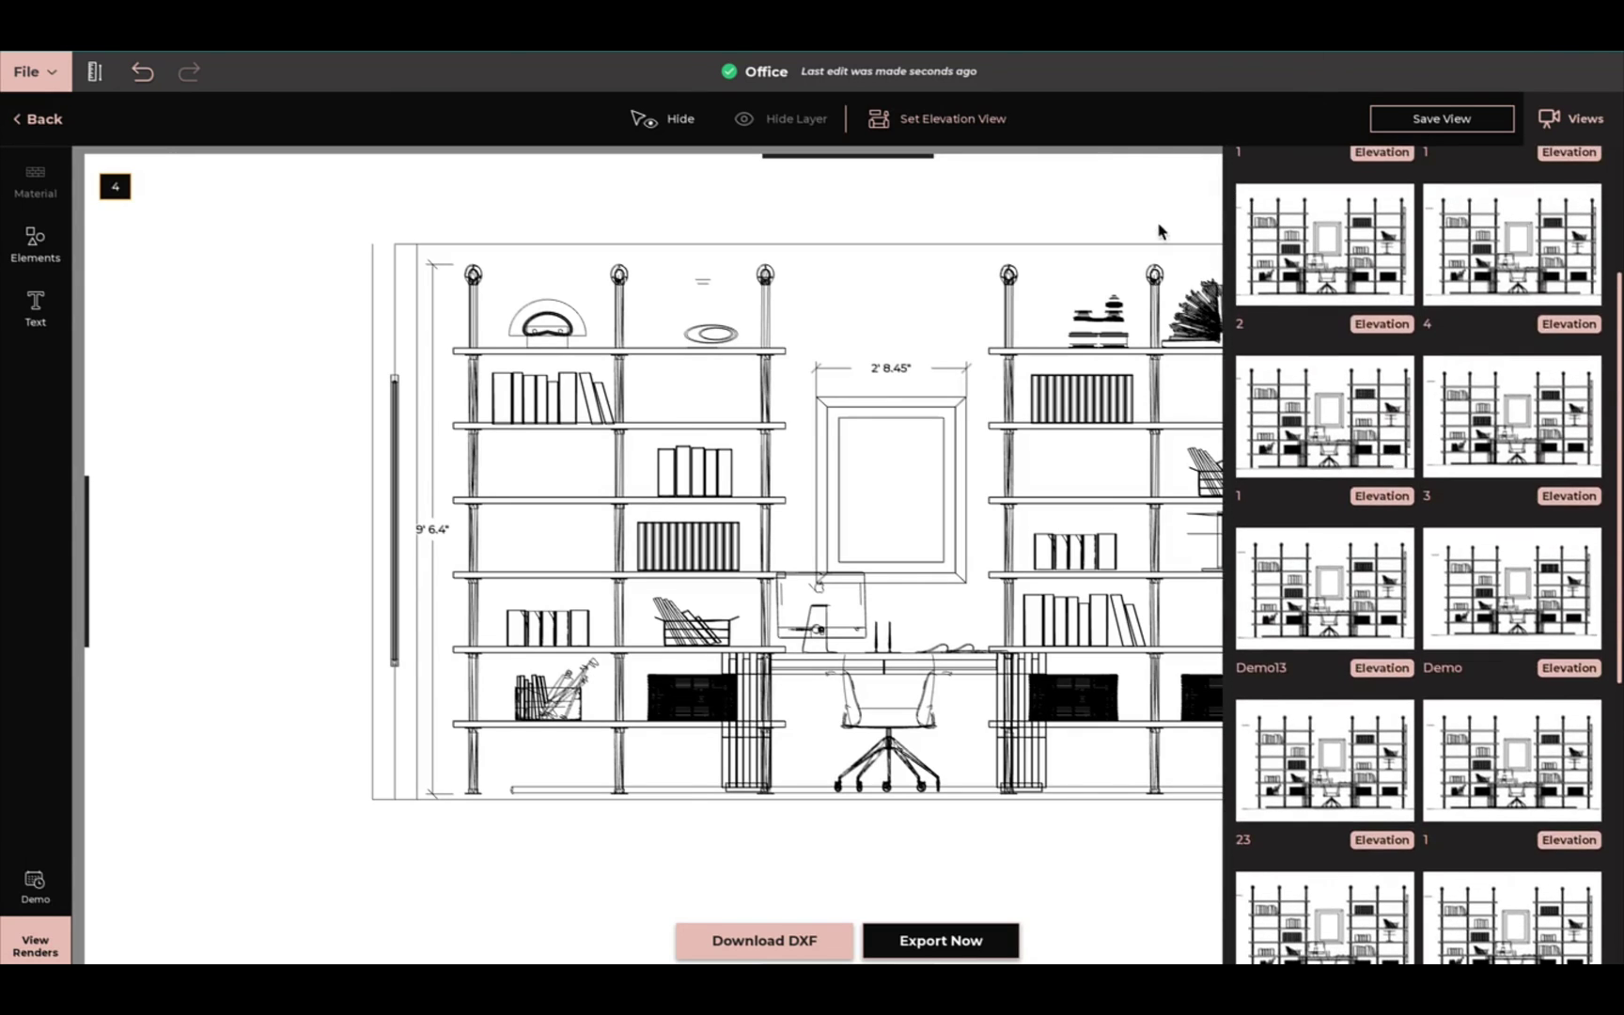
pyautogui.scroll(3, 1323, 371)
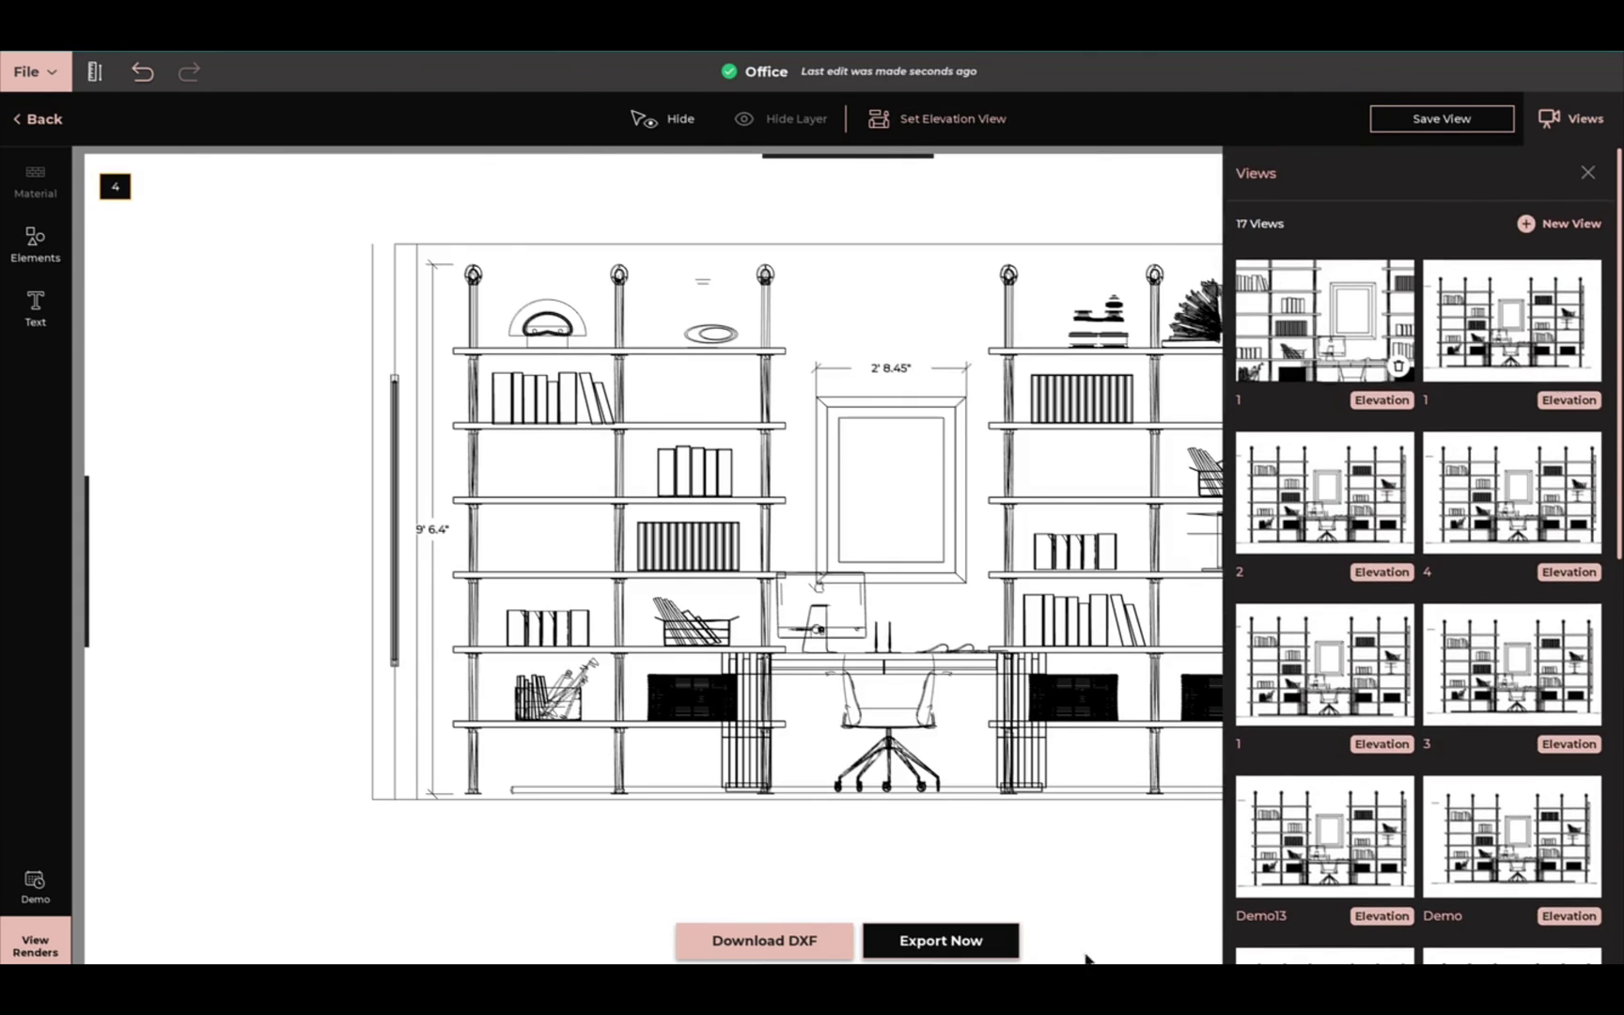
pyautogui.click(1323, 371)
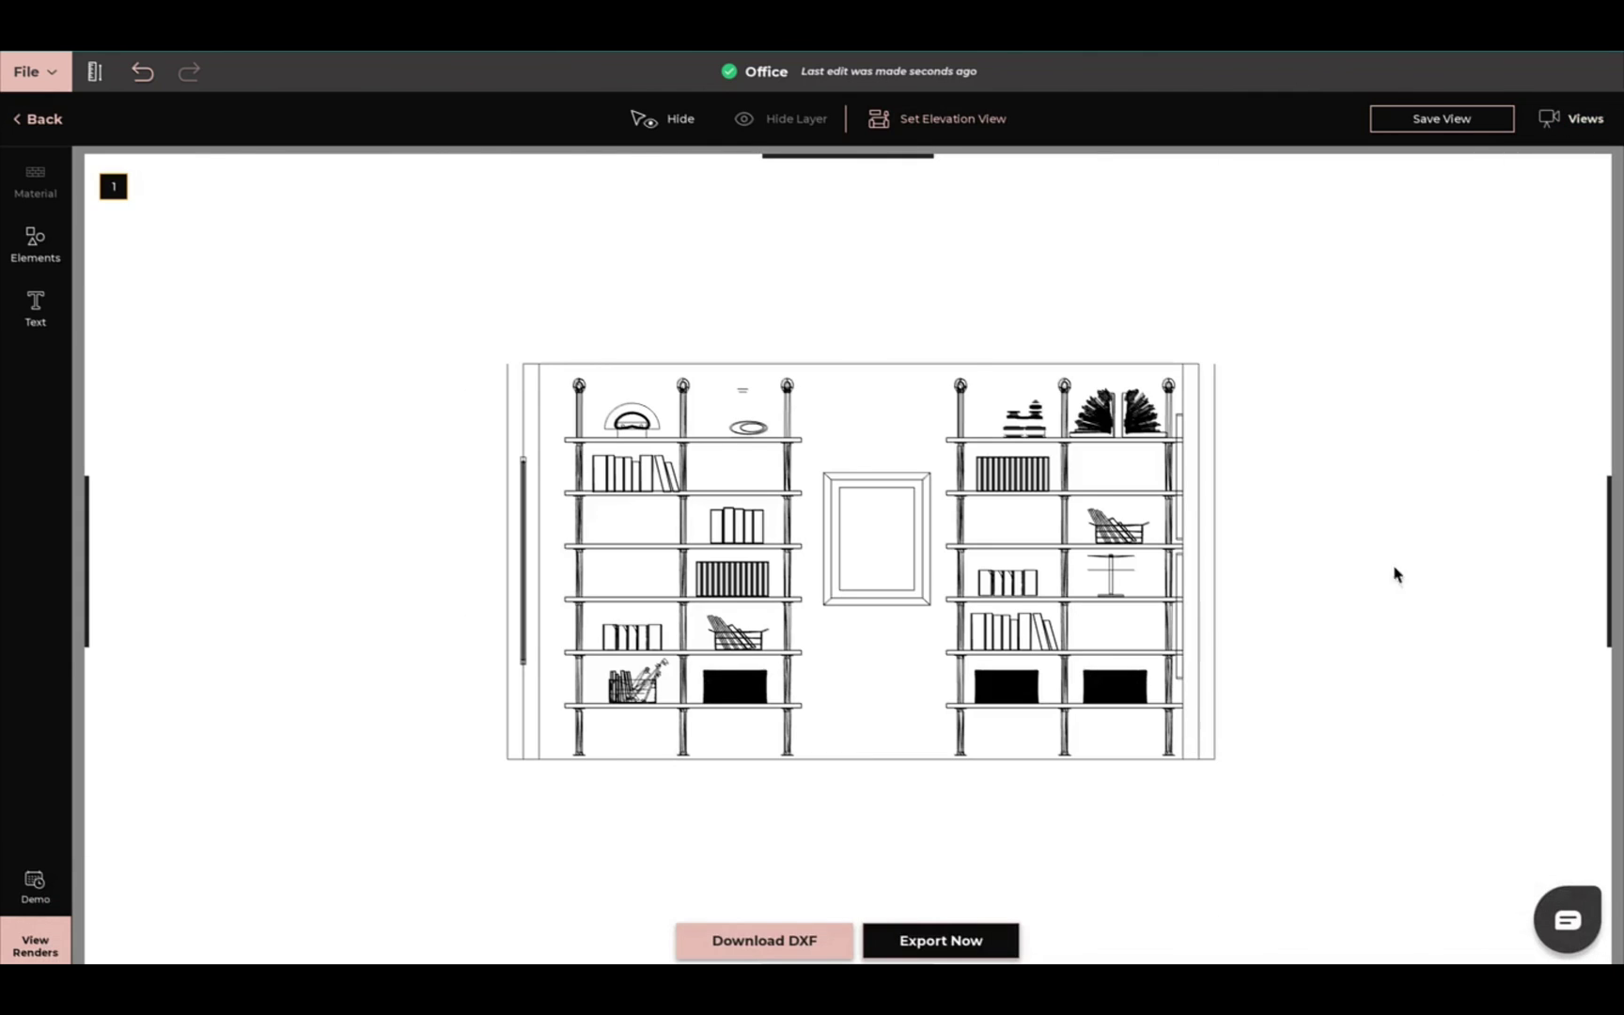
pyautogui.click(1571, 119)
pyautogui.click(1515, 333)
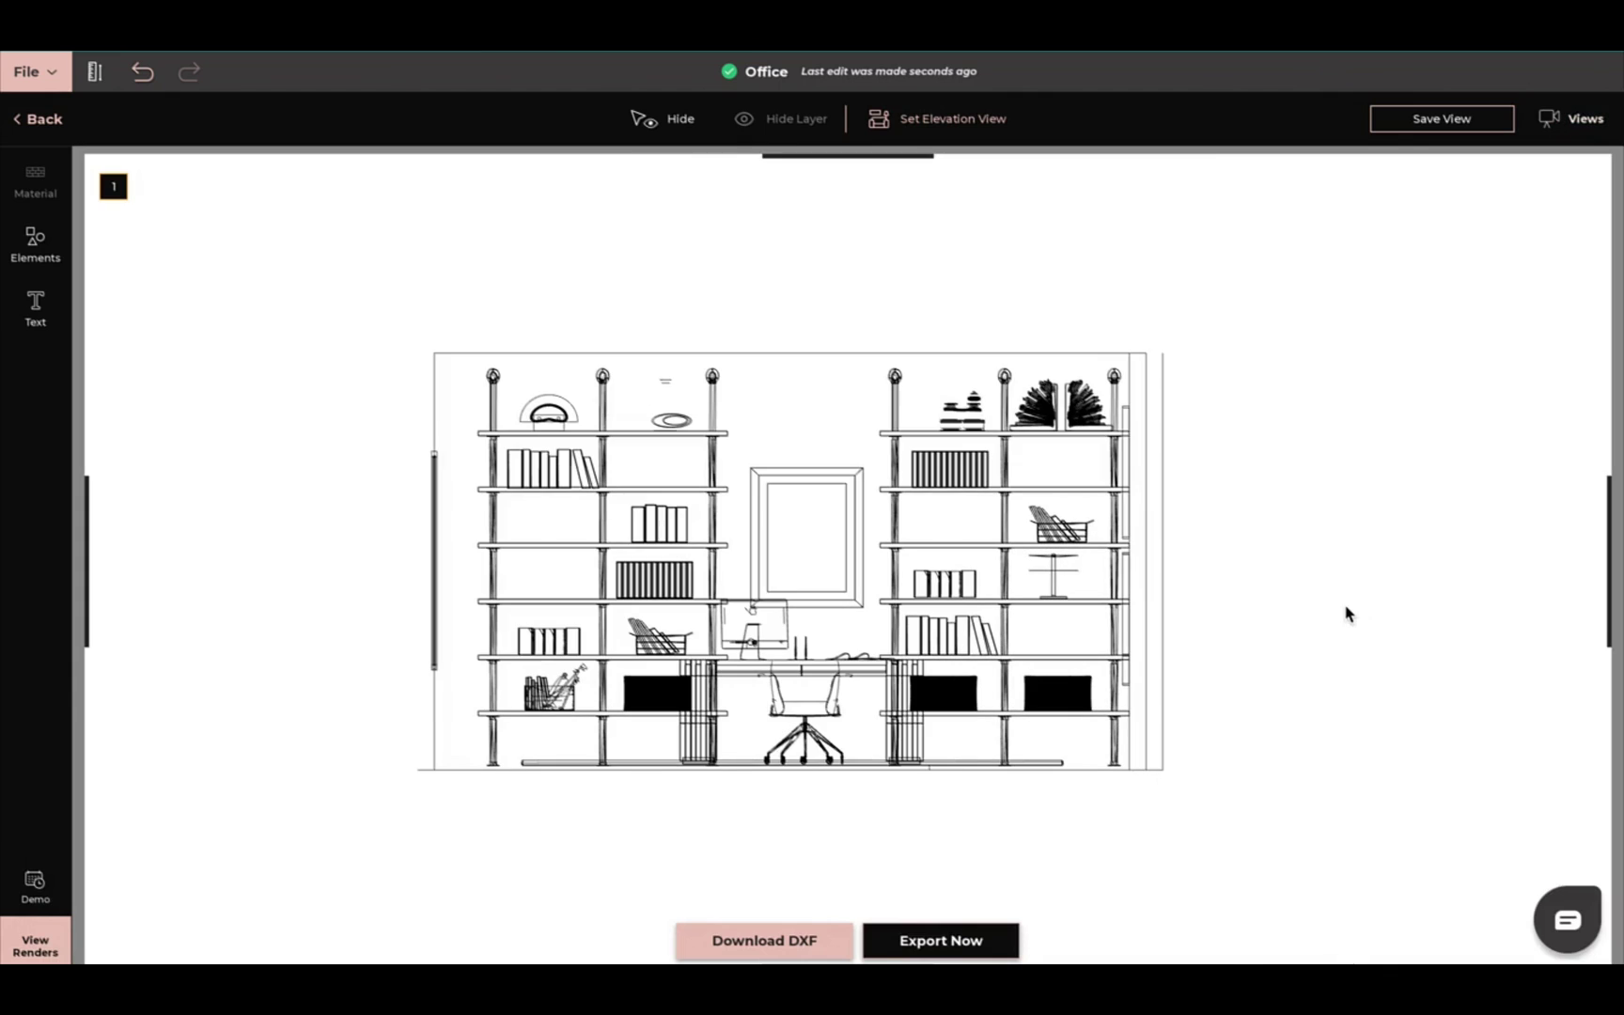
pyautogui.click(1588, 121)
pyautogui.scroll(-8, 1585, 538)
pyautogui.click(1276, 890)
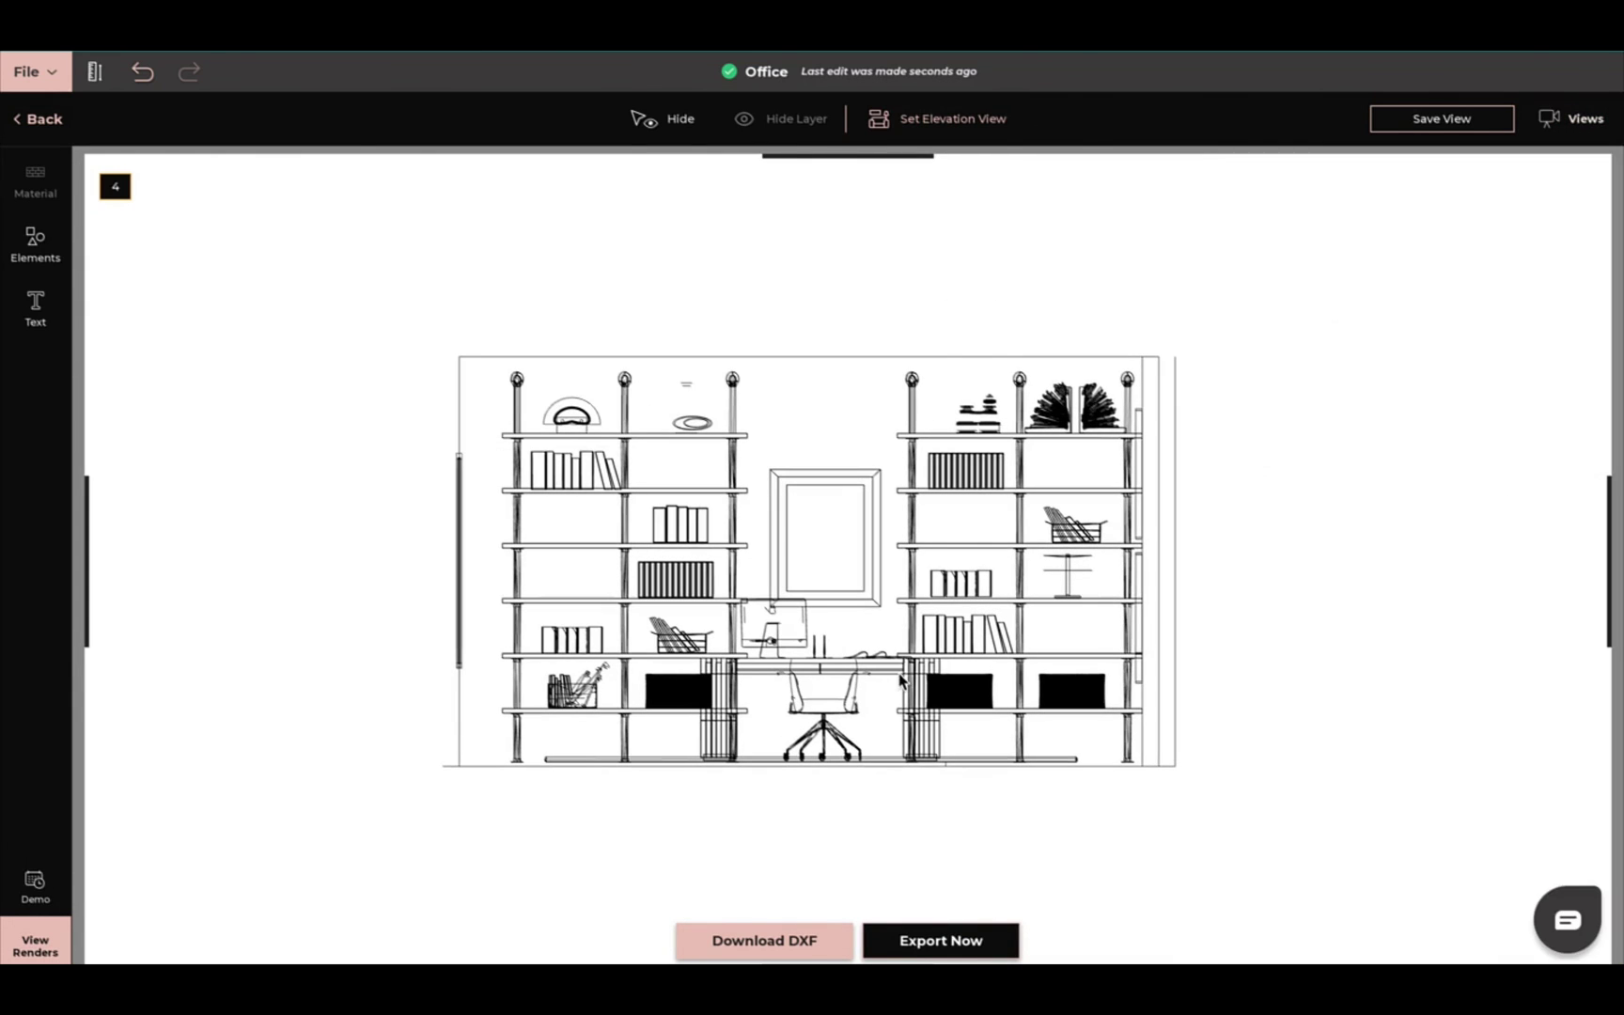